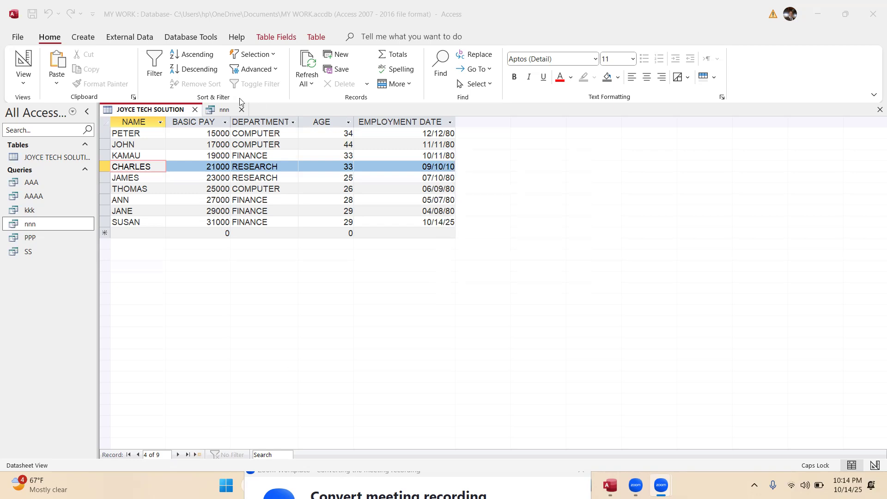
- Create a new query in design view from the JOYCE TECH SOLUTION table and add all its fields to the grid
left_click(84, 37)
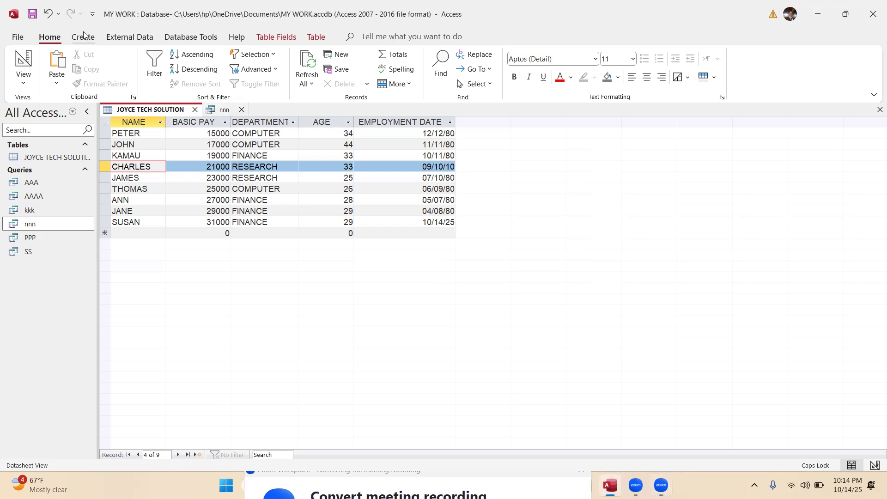
left_click(83, 37)
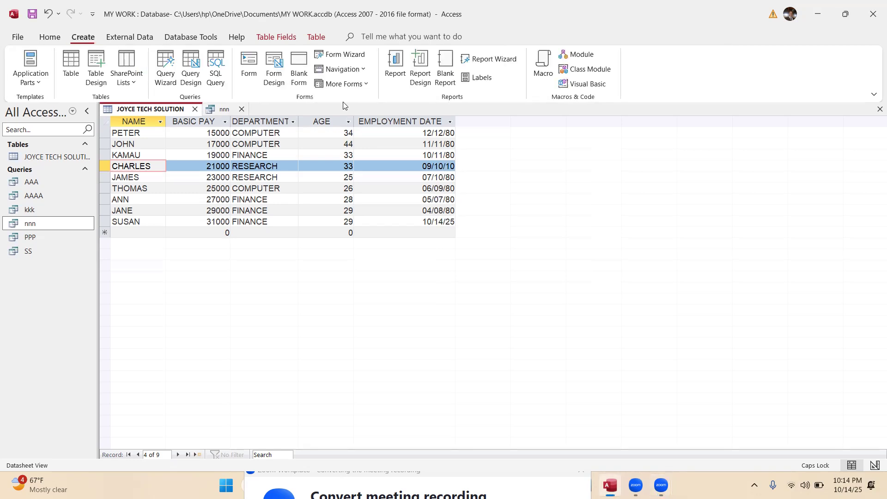
left_click(190, 69)
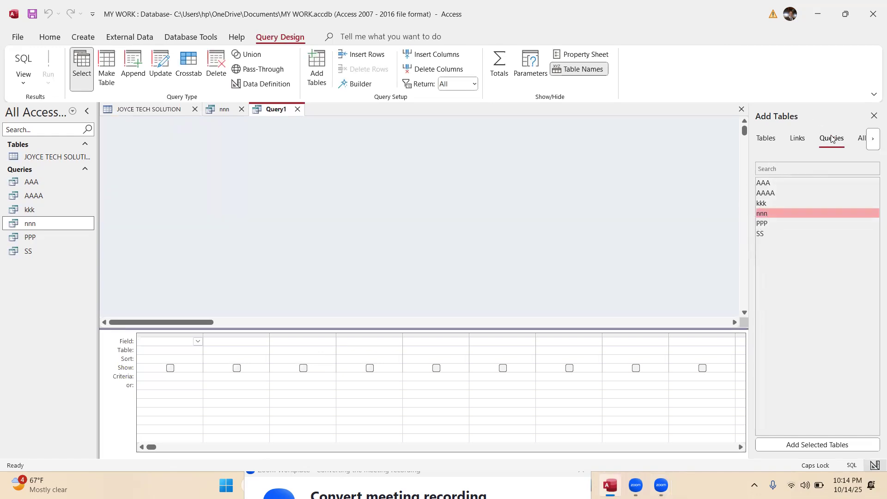
left_click(767, 139)
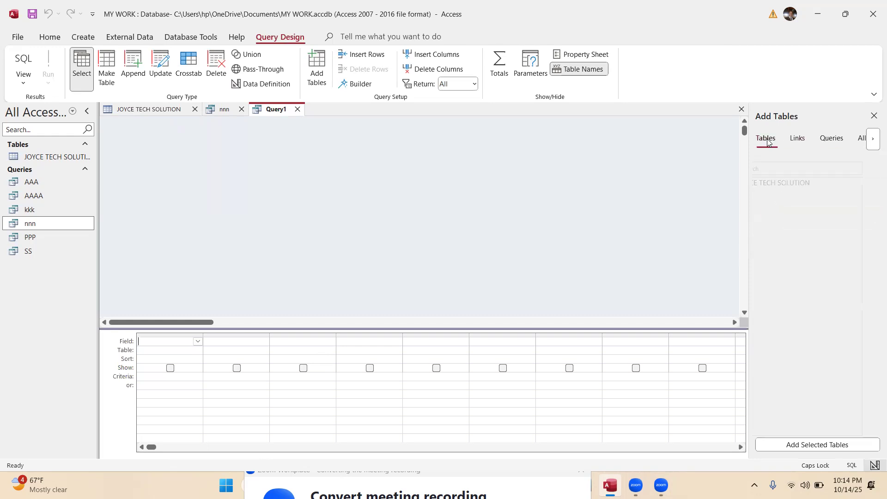
left_click_drag(786, 184, 163, 410)
double_click(287, 191)
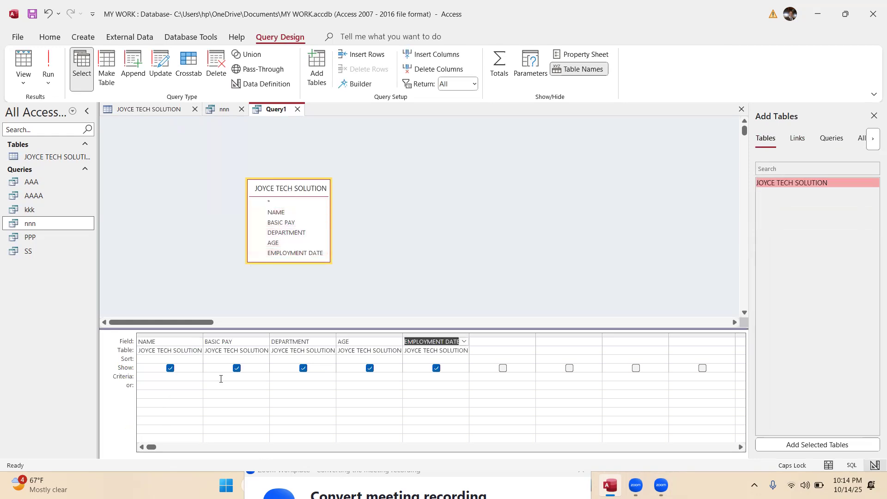
- Try filtering the records with the criterion >20000 under the DEPARTMENT field and run the query
left_click(221, 378)
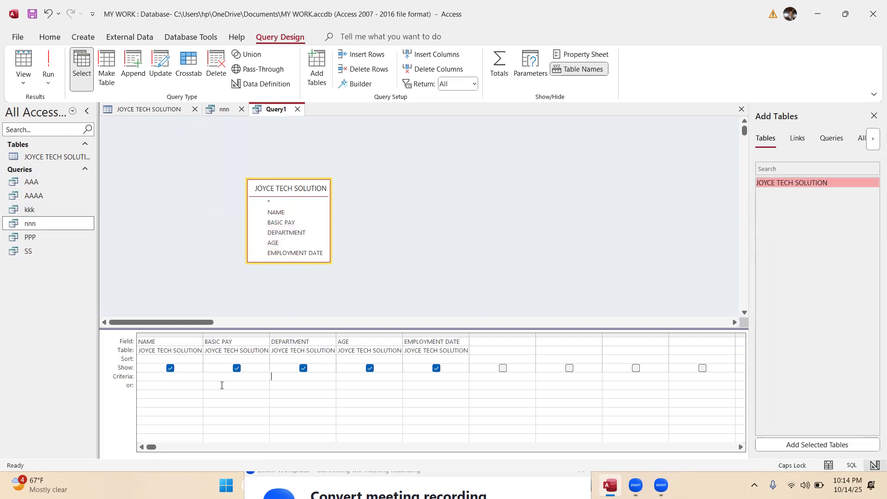
type(">")
type("20000")
left_click(418, 485)
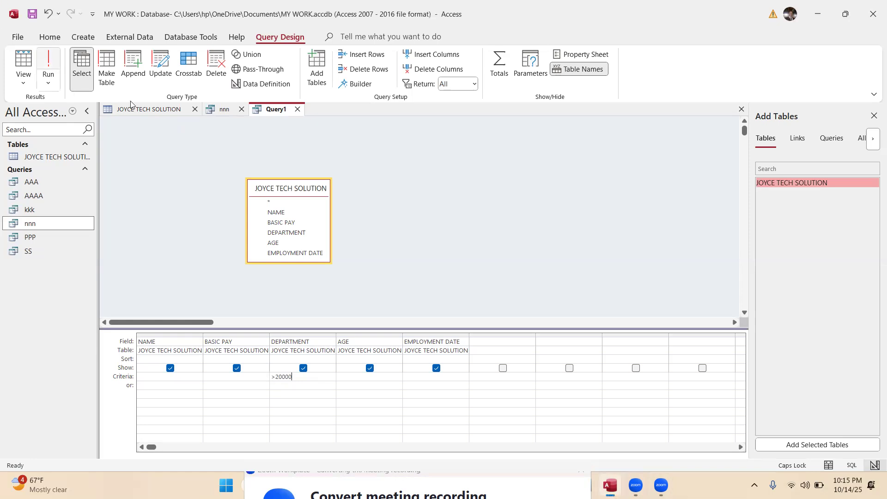
left_click(49, 59)
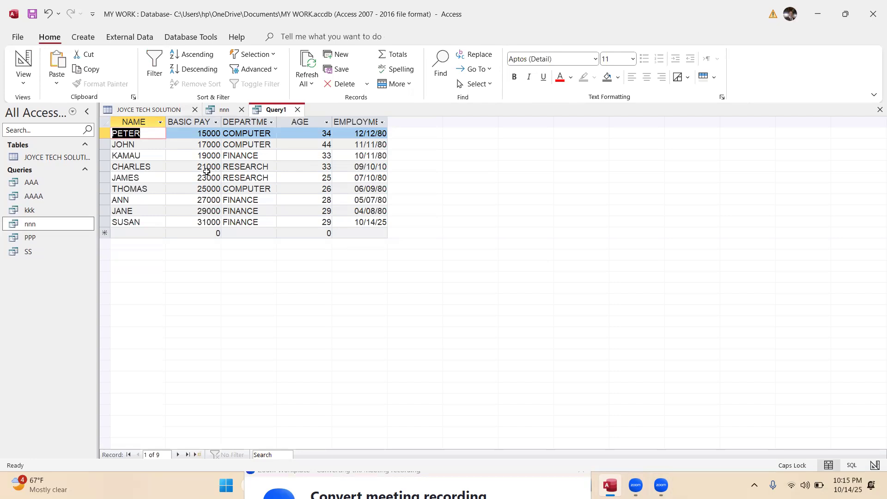
- Return to the query design, move the criterion >20000 from DEPARTMENT to BASIC PAY, and run the query
right_click(280, 111)
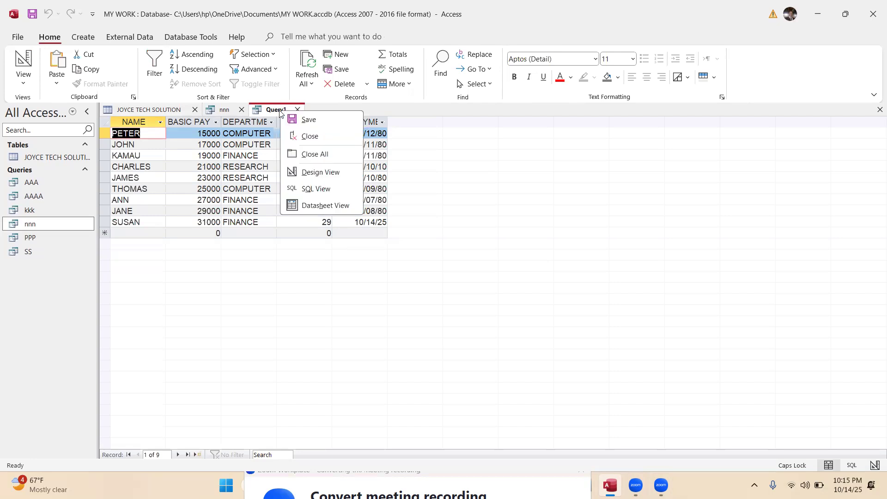
left_click(318, 173)
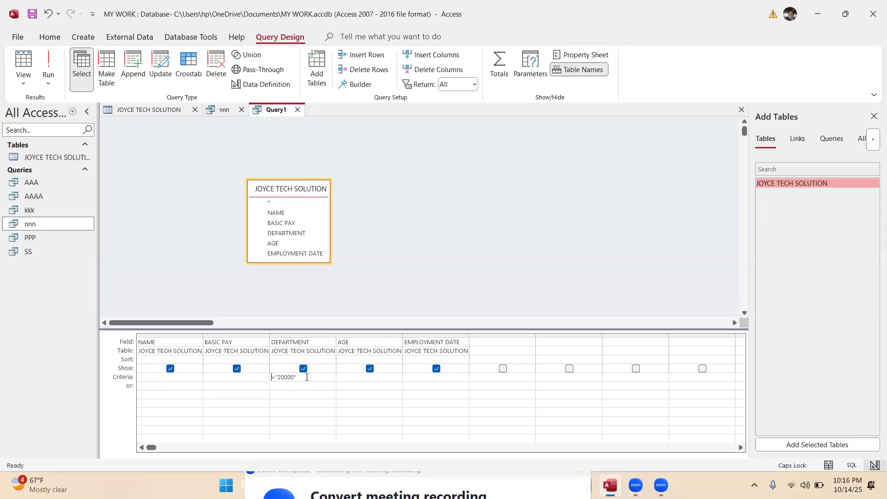
left_click(269, 373)
key("Delete")
type(">20000")
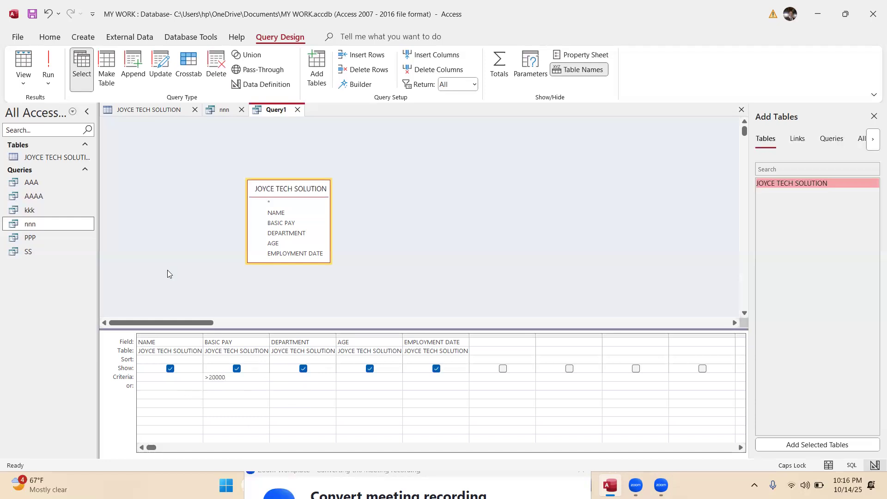
left_click(49, 67)
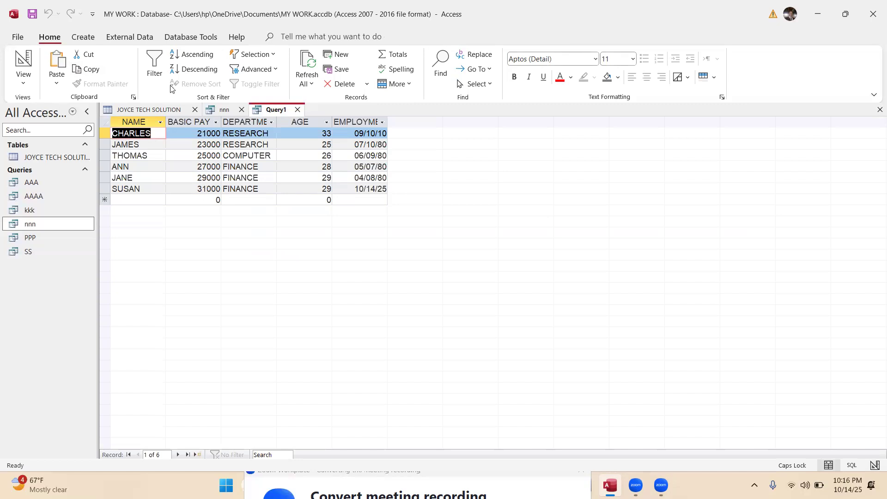
- Save the query with the name >21000 and close it
right_click(273, 110)
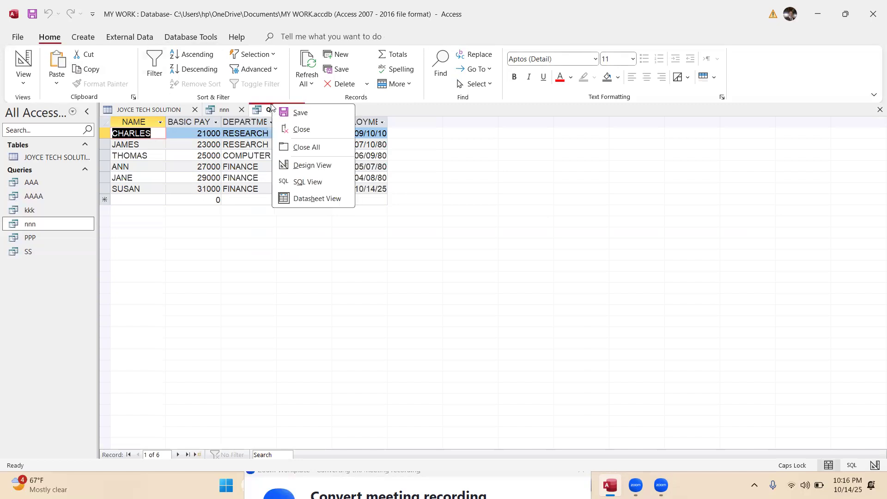
left_click(300, 114)
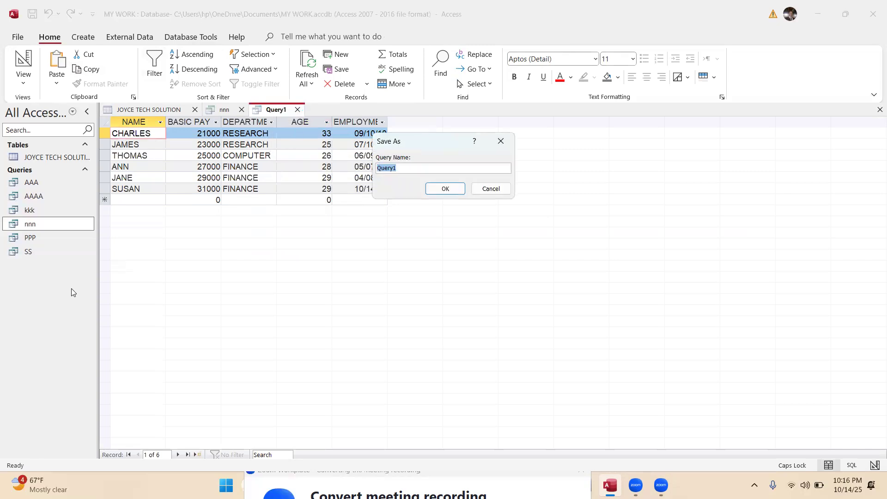
key("Right")
left_click_drag(396, 168, 325, 187)
type(">21000")
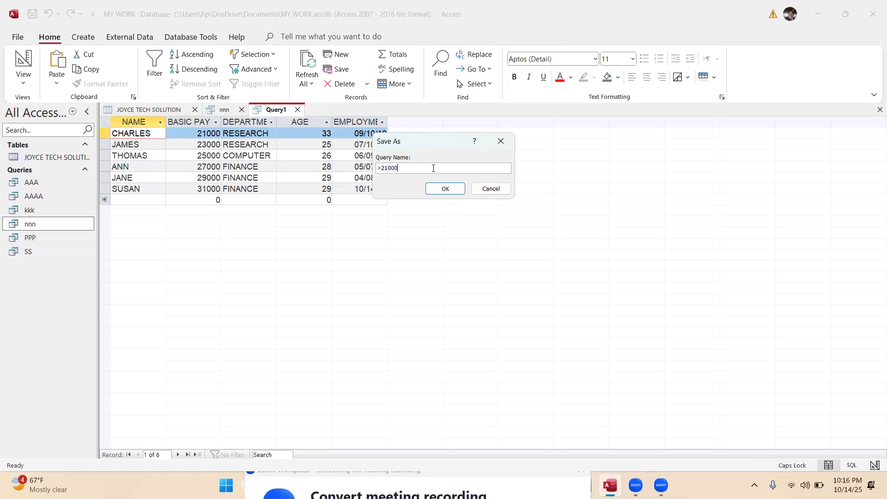
left_click(445, 189)
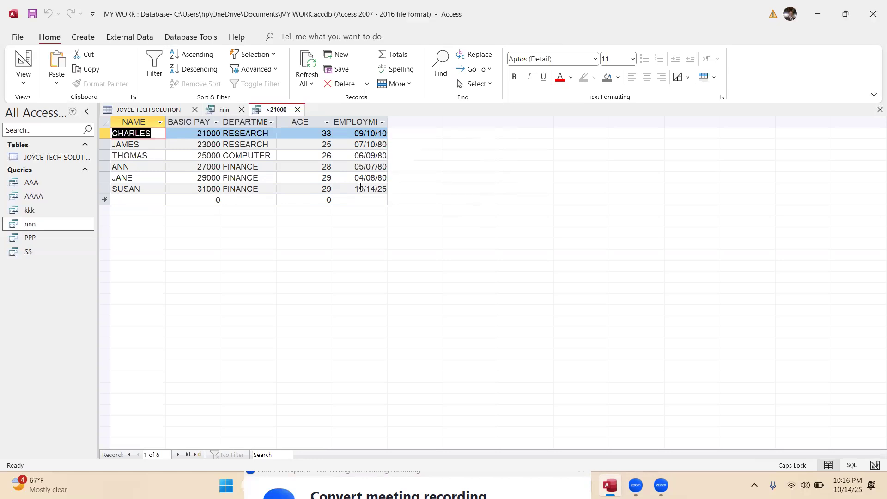
right_click(287, 115)
left_click(287, 112)
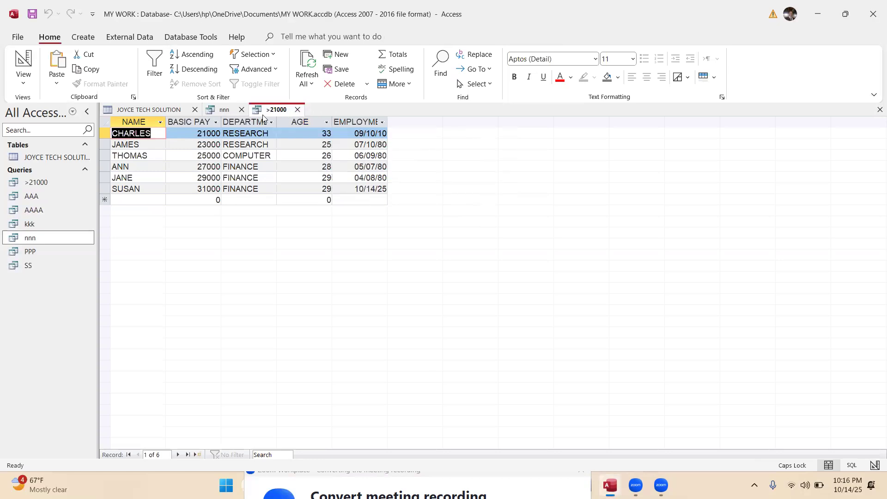
right_click(269, 114)
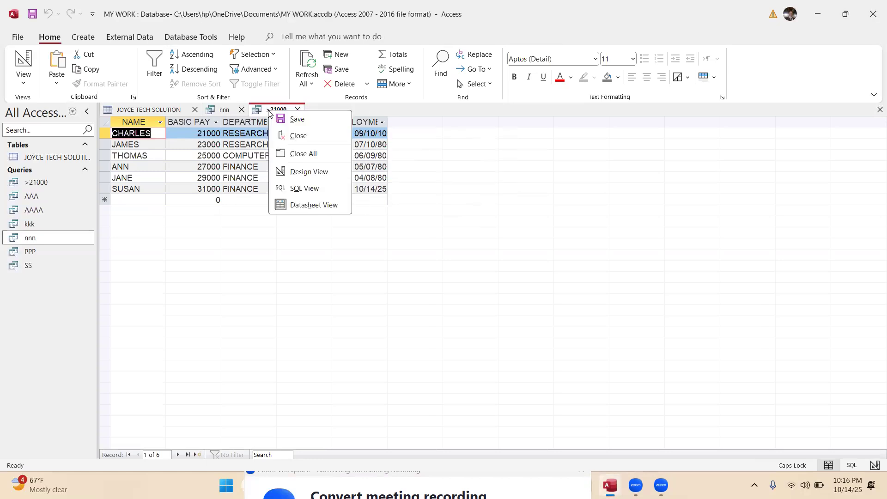
left_click(298, 136)
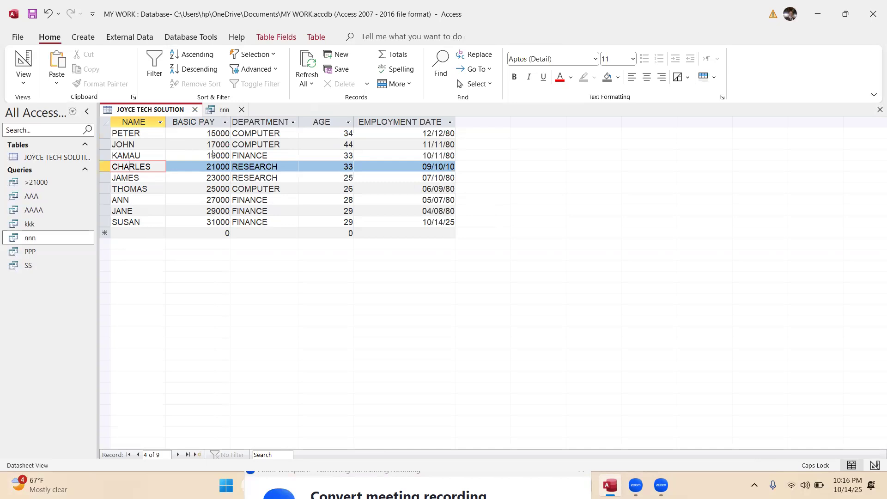
- Start another query design based on the JOYCE TECH SOLUTION table, including all five of its fields
left_click(85, 38)
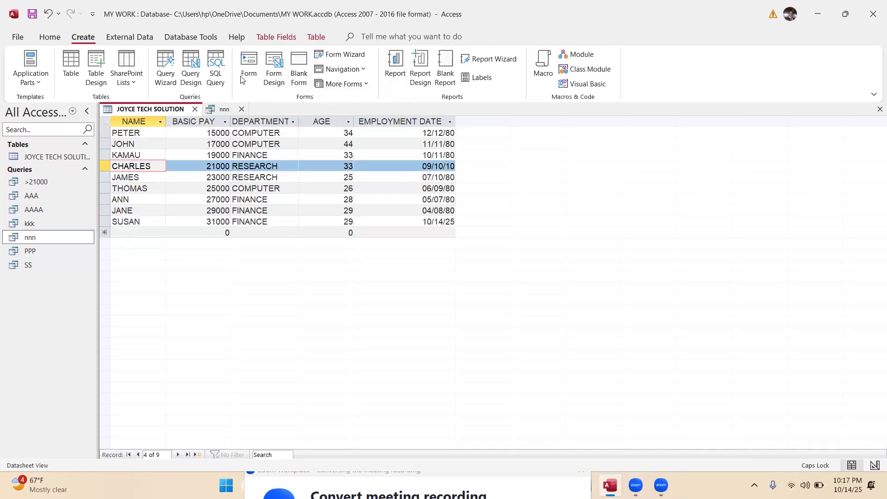
left_click(190, 69)
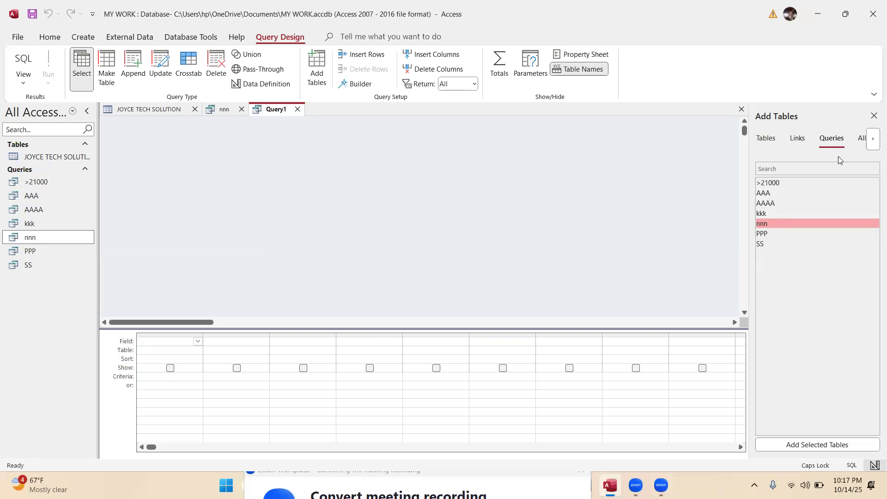
left_click(764, 140)
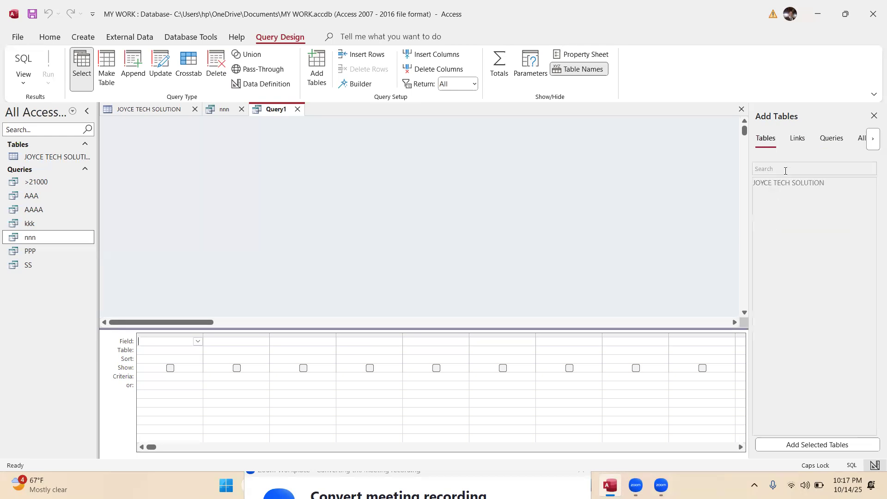
left_click_drag(781, 183, 184, 374)
double_click(259, 203)
- Set the BASIC PAY criterion to <20000 and run the query
left_click(220, 379)
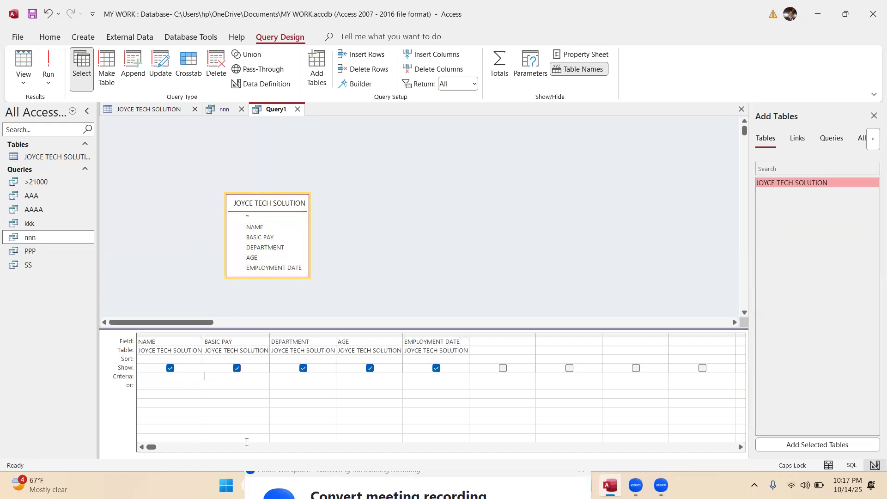
key("Caps_Lock")
type("<20000")
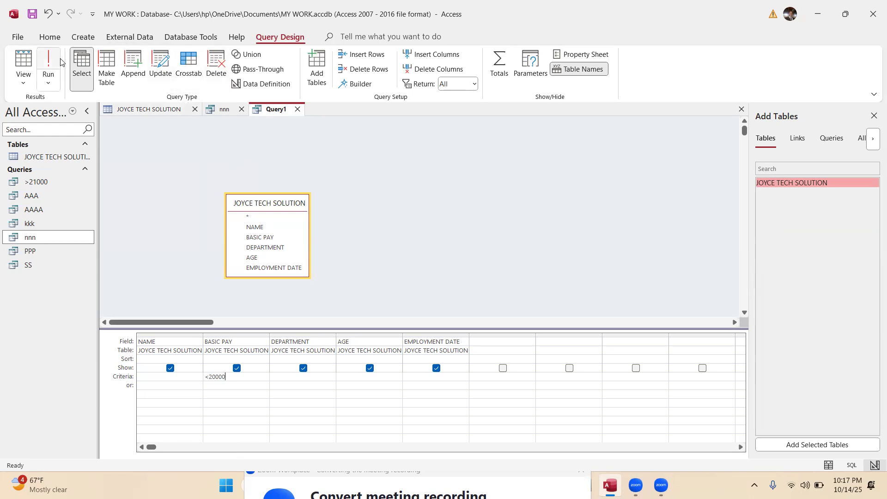
left_click(48, 62)
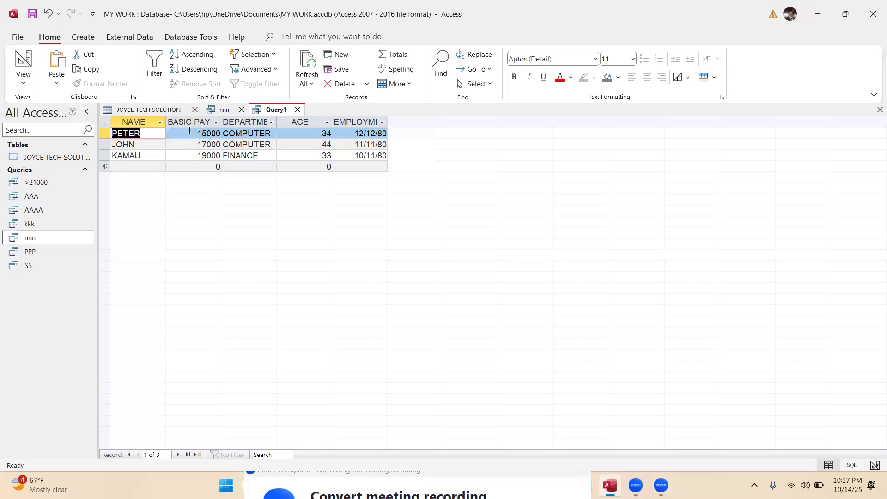
- Save the query with the name <20000 and close it
right_click(270, 110)
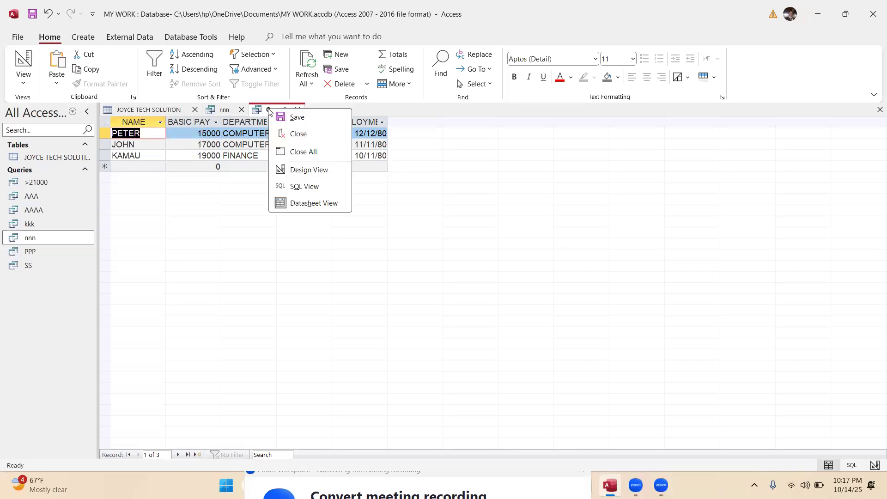
left_click(298, 118)
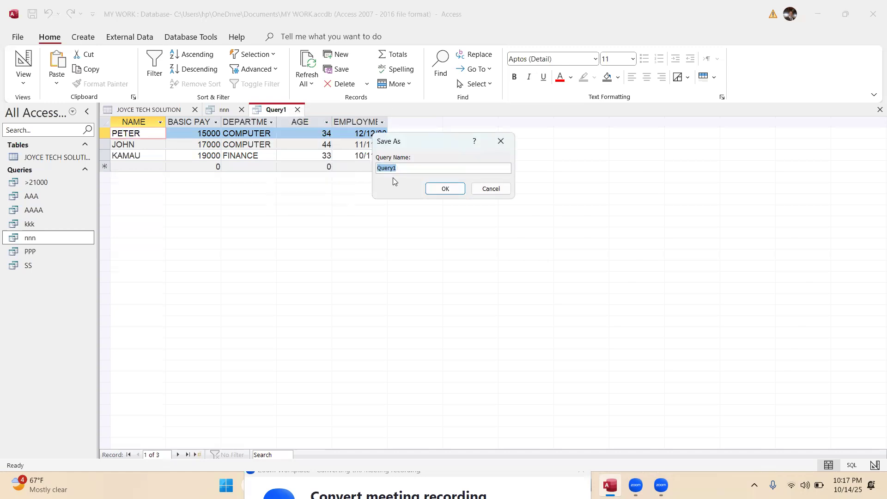
key("Caps_Lock")
type("<20000")
left_click(441, 190)
left_click(297, 109)
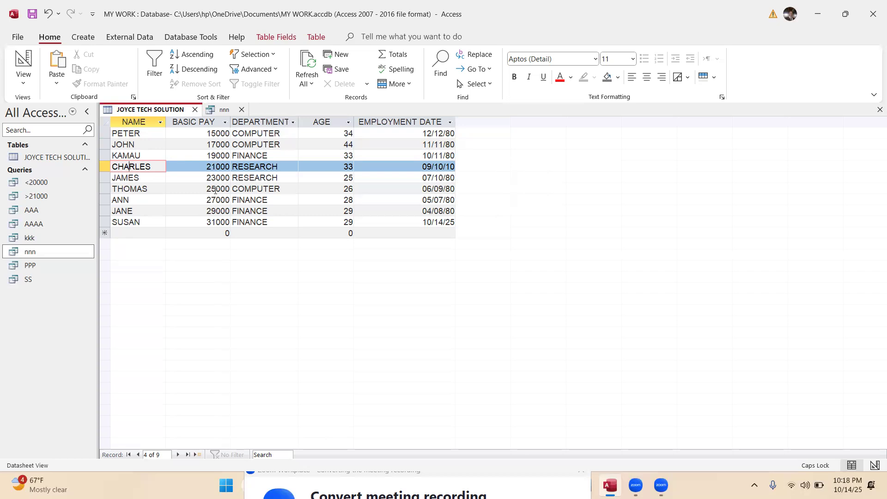
- Design a further new query on the JOYCE TECH SOLUTION table with all fields from NAME to EMPLOYMENT DATE
left_click(83, 36)
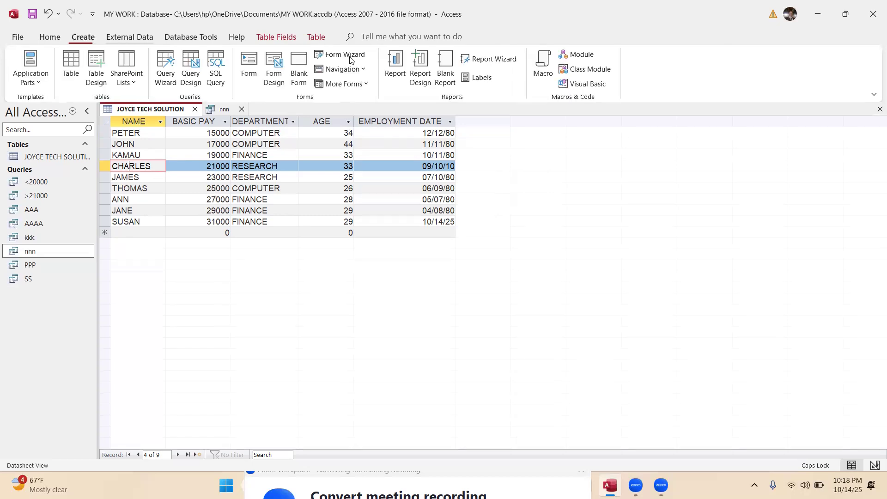
left_click(191, 74)
left_click(767, 140)
left_click_drag(782, 186, 156, 389)
double_click(461, 193)
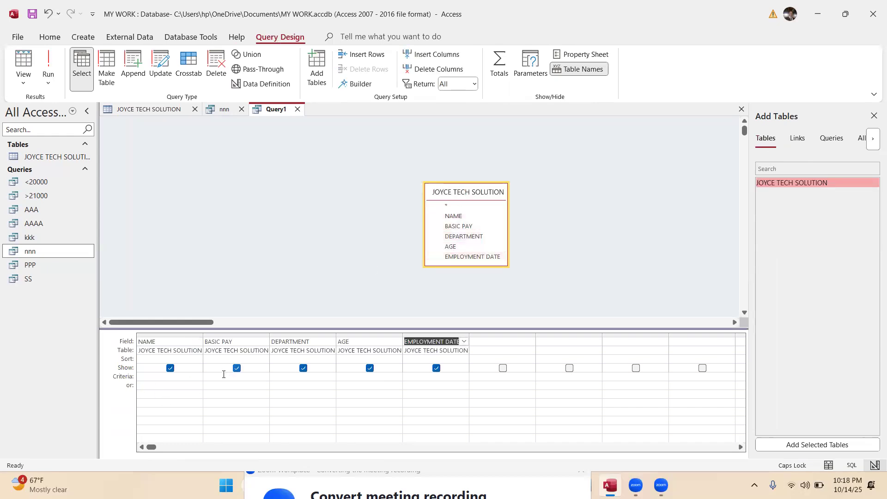
- Set the BASIC PAY criterion to between 20000 and 25000 and run the query
left_click(224, 377)
key("Caps_Lock")
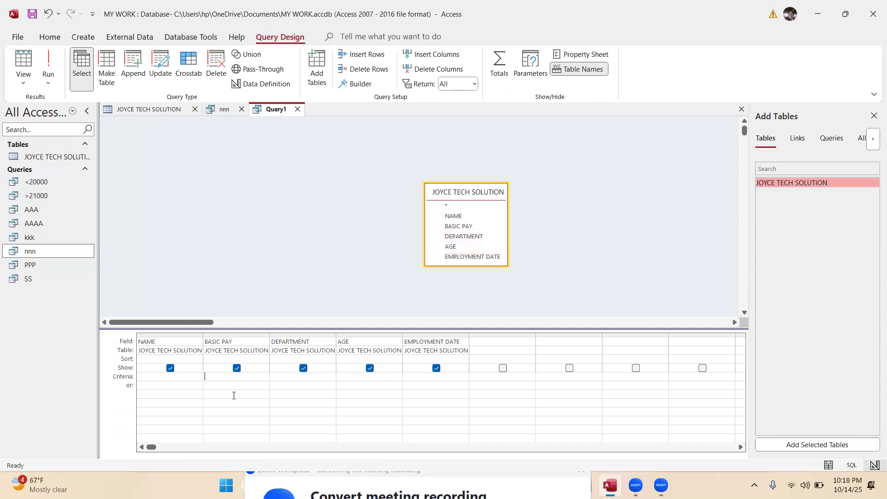
type("between 20000 and 2500")
left_click(47, 63)
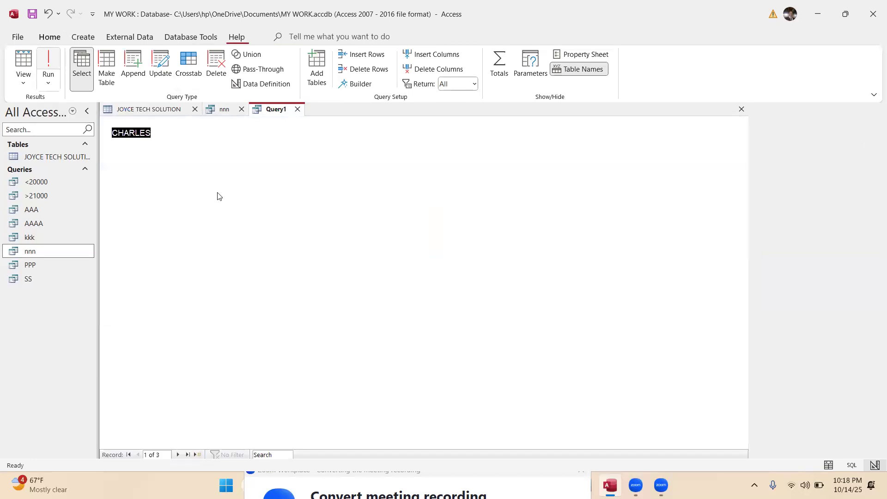
- Save the query with the name between 20000 and 25000, and close it together with the nnn query
right_click(274, 110)
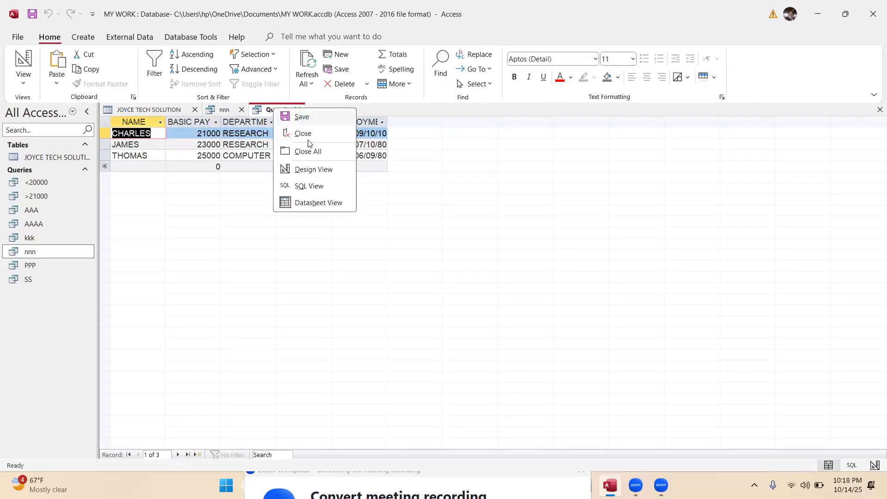
left_click(302, 118)
type("betwe")
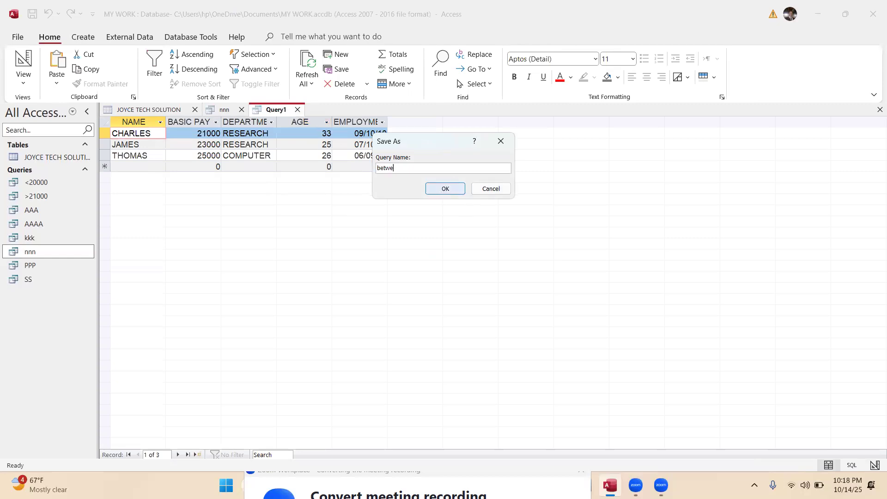
type("en 20000 an")
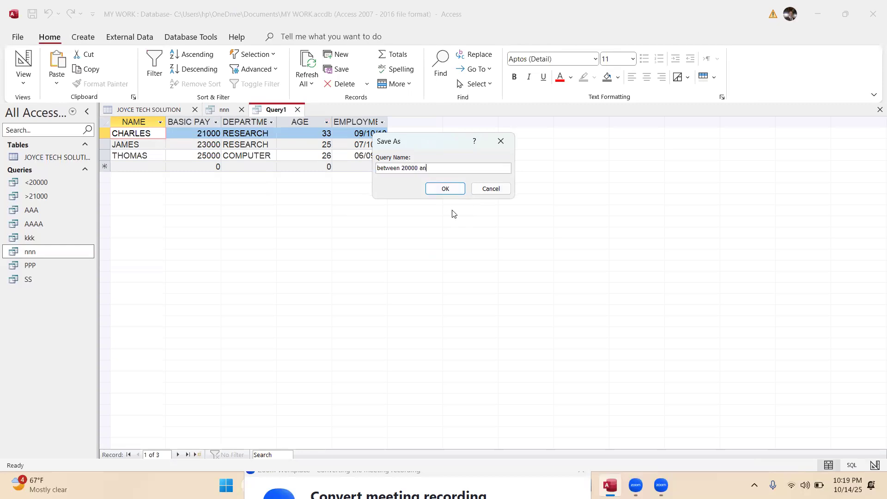
type("d 25000")
left_click(445, 190)
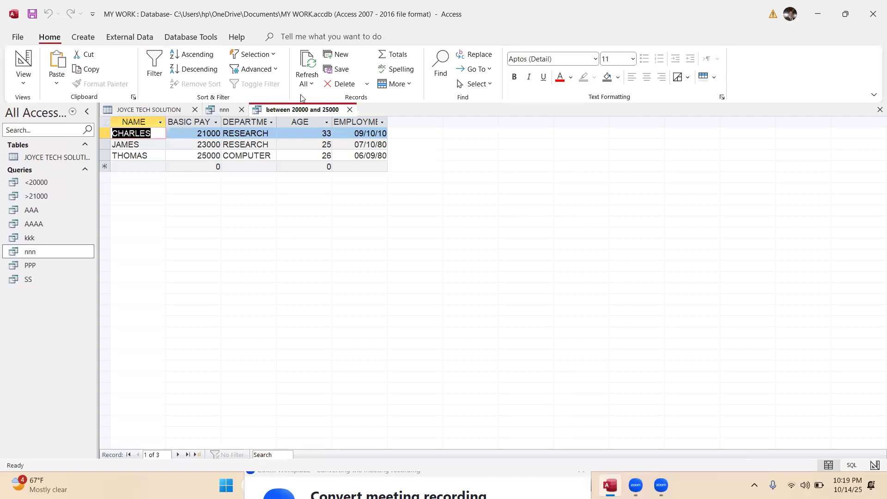
left_click(351, 110)
left_click(241, 110)
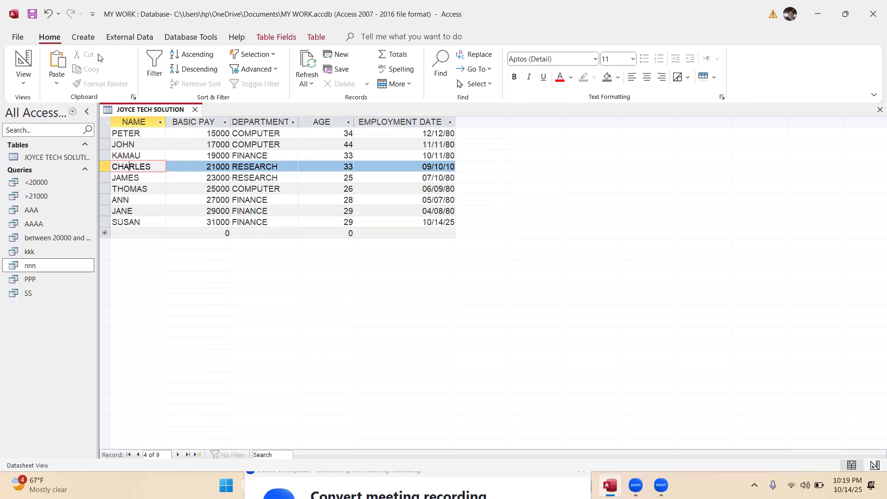
- Design a new query on the JOYCE TECH SOLUTION table with all fields from NAME to EMPLOYMENT DATE
left_click(87, 39)
left_click(189, 77)
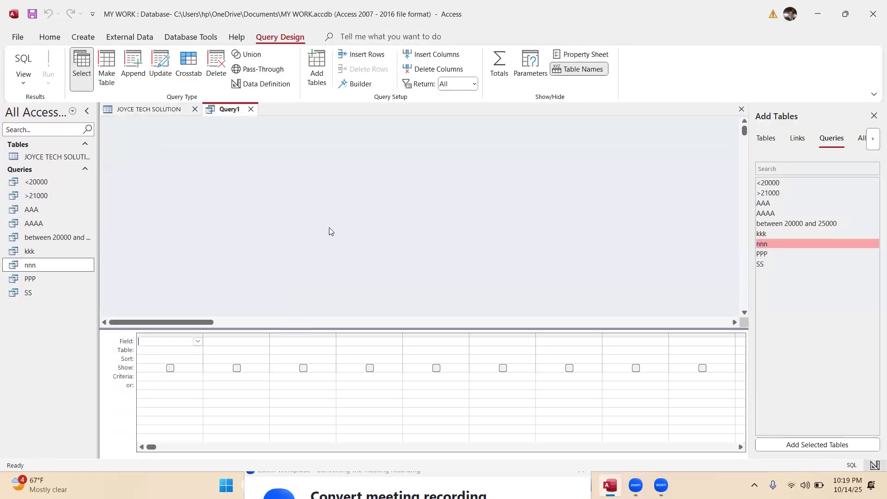
left_click(764, 138)
left_click_drag(775, 187, 183, 361)
double_click(313, 167)
- Set the DEPARTMENT criterion to COMPUTER and run the query
left_click(284, 377)
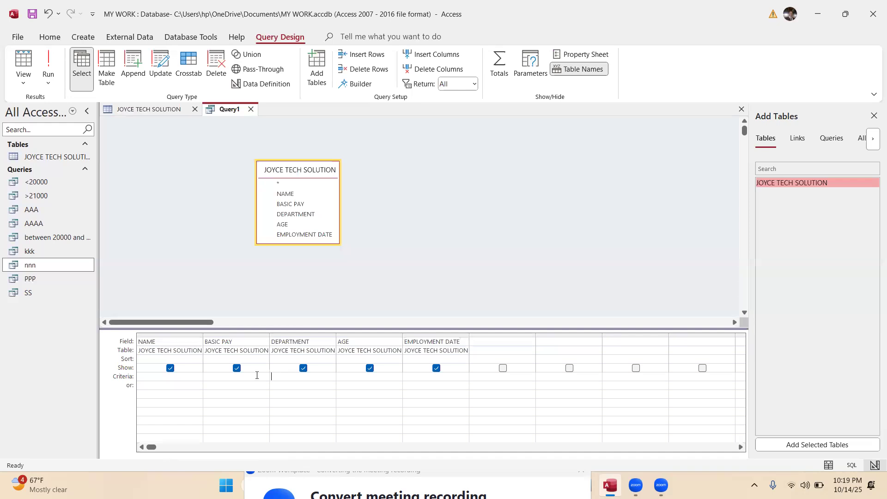
key("Caps_Lock")
type("COMPUTER")
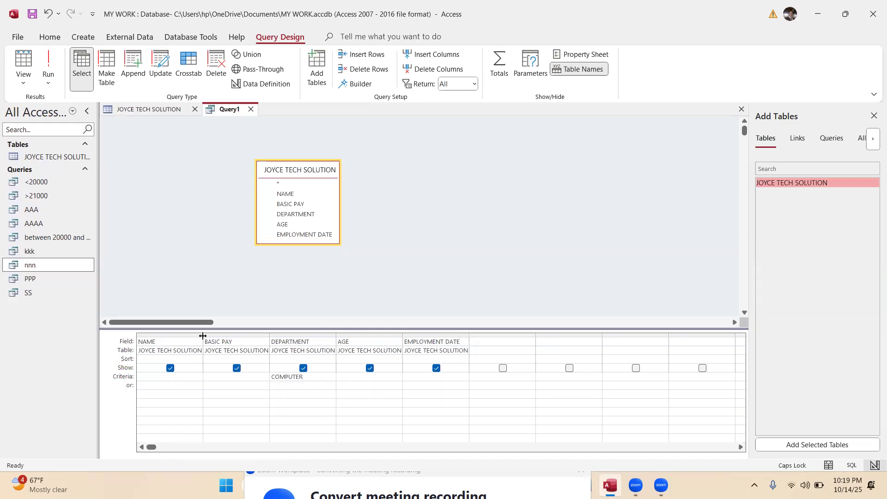
left_click(50, 64)
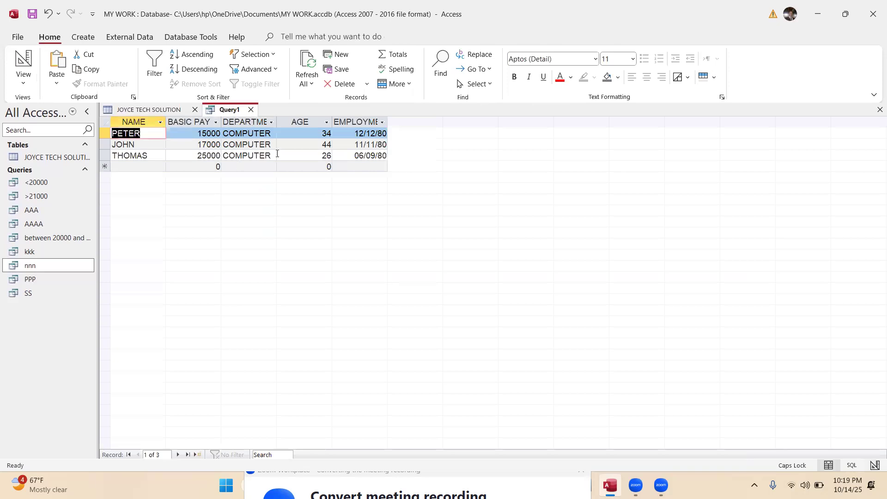
- Save the query with the name COMPUTER and close it
right_click(236, 111)
left_click(262, 116)
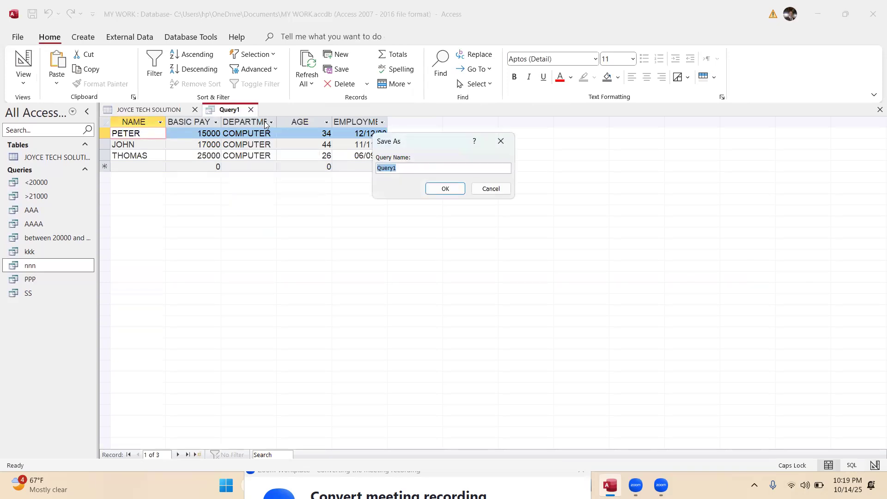
type("COMPUTER")
left_click(446, 189)
right_click(229, 111)
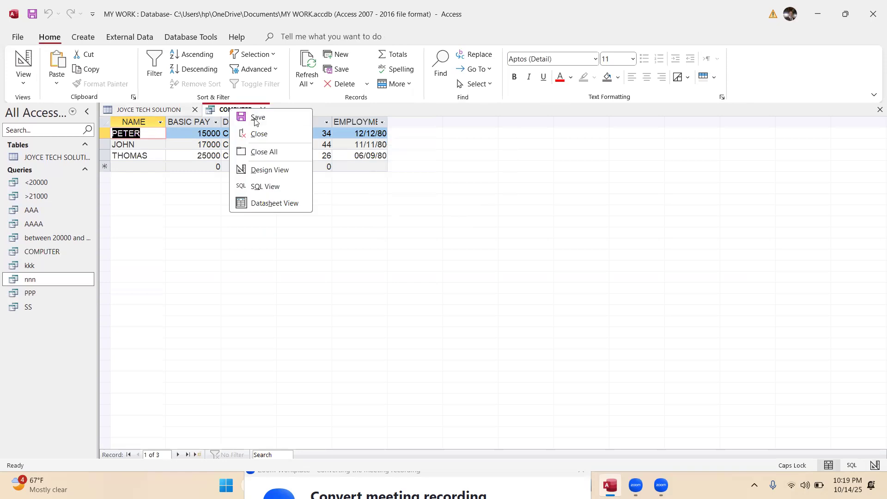
left_click(260, 135)
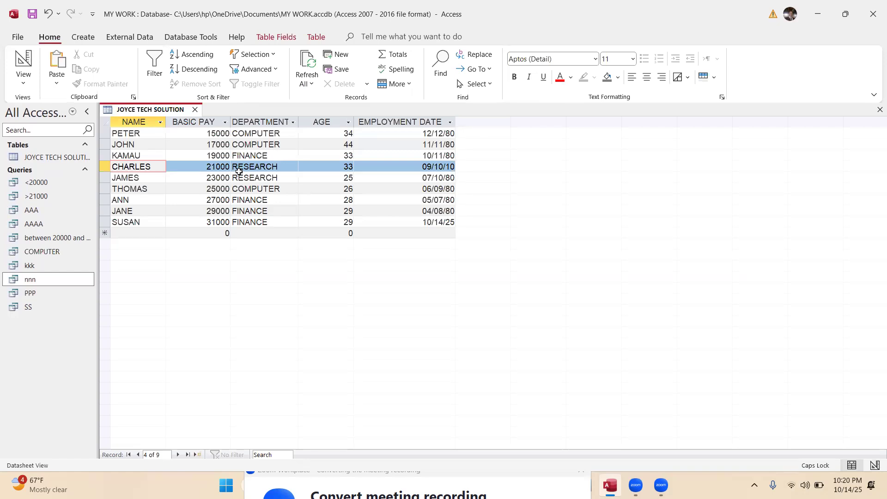
- Design another new query on the JOYCE TECH SOLUTION table with all fields from NAME to EMPLOYMENT DATE
left_click(83, 37)
left_click(190, 69)
left_click(765, 138)
left_click_drag(784, 183, 190, 407)
double_click(203, 201)
- Check the department names in the JOYCE TECH SOLUTION table and set the query's DEPARTMENT criterion to RESEARCH
left_click(285, 378)
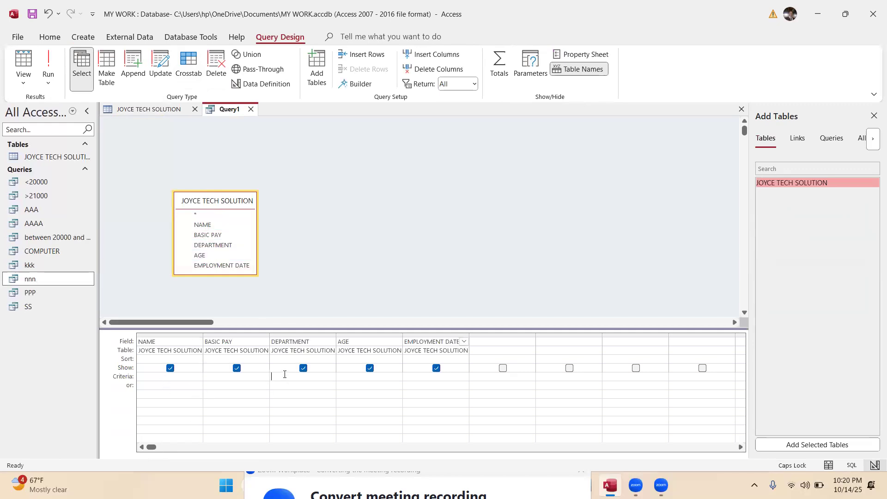
left_click(138, 111)
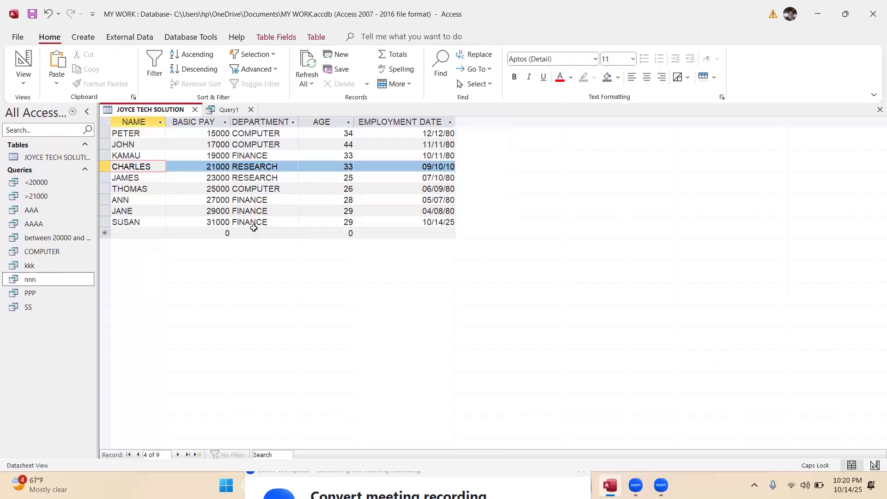
left_click(279, 36)
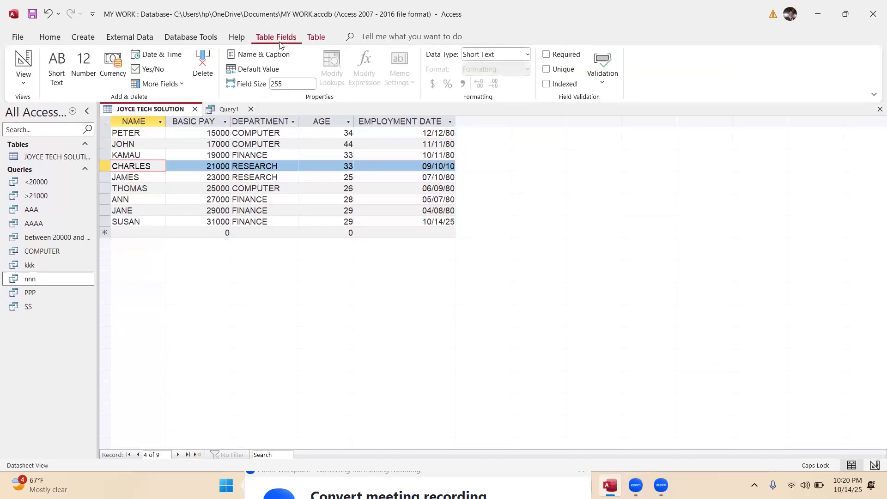
left_click(225, 109)
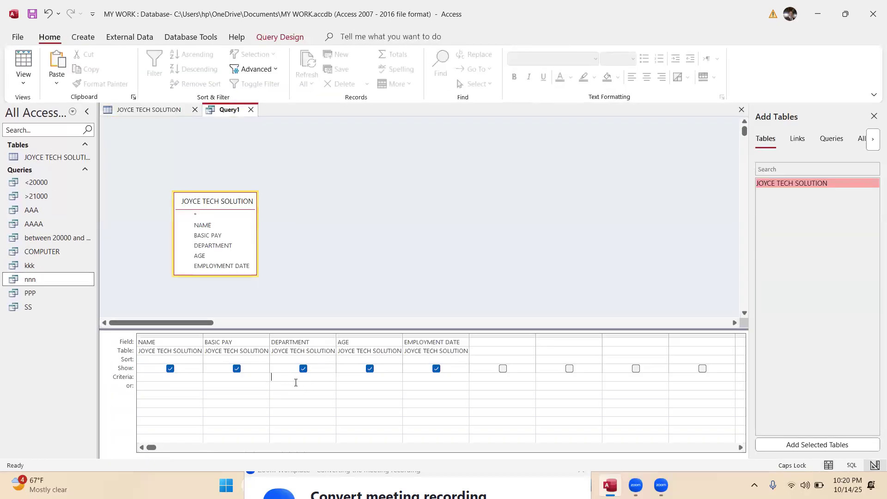
left_click(296, 383)
type("RESEARCH")
- Add FINANCE as the alternative "or" criterion for DEPARTMENT and run the query
left_click(287, 387)
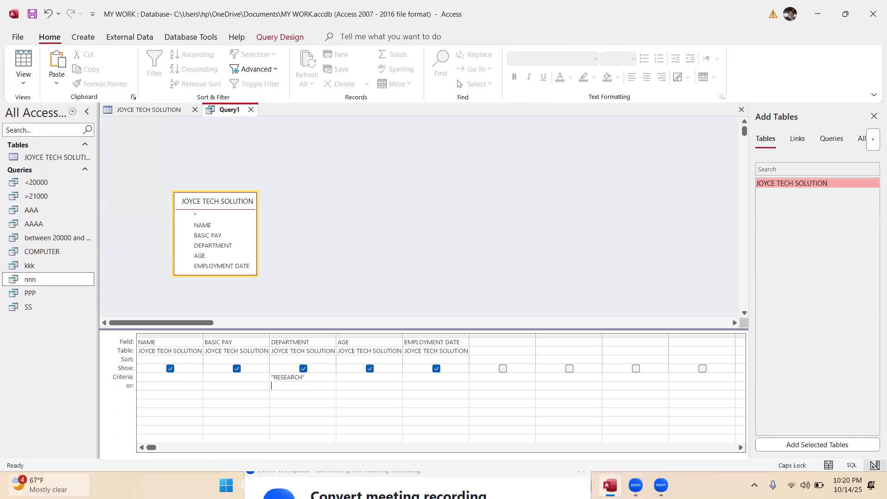
mouse_move(43, 486)
type("I")
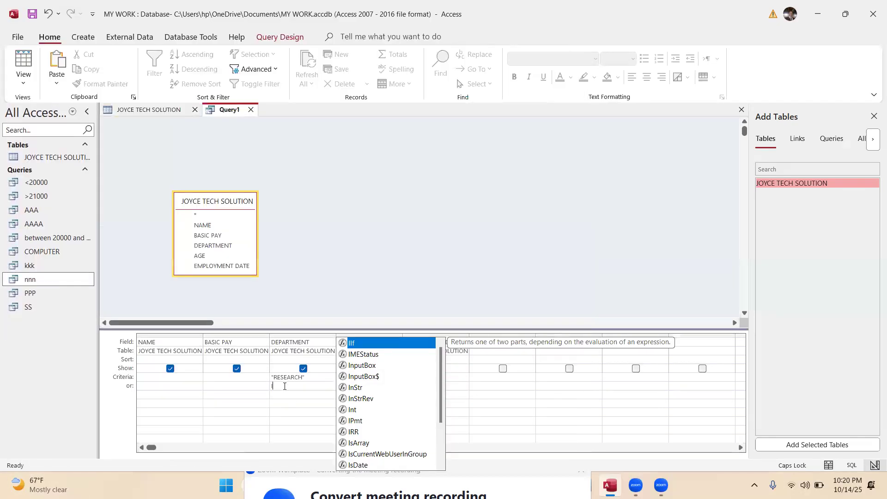
left_click(285, 385)
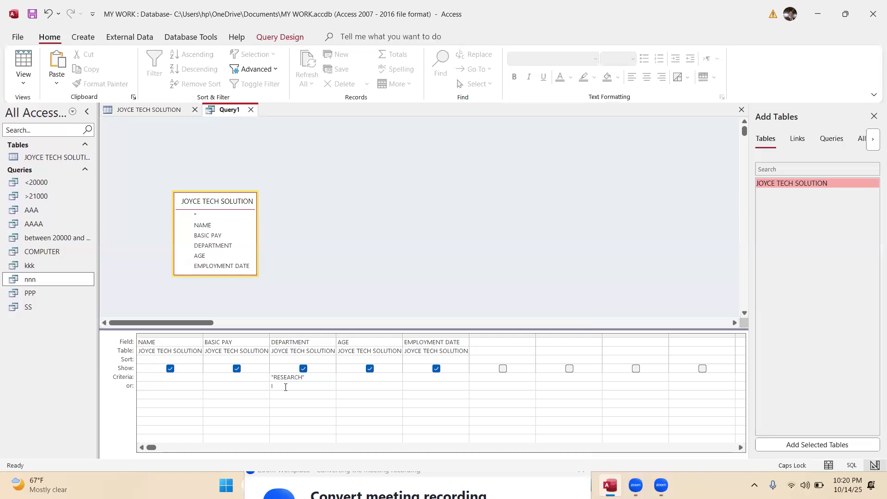
type("INAN")
left_click(280, 37)
left_click(48, 64)
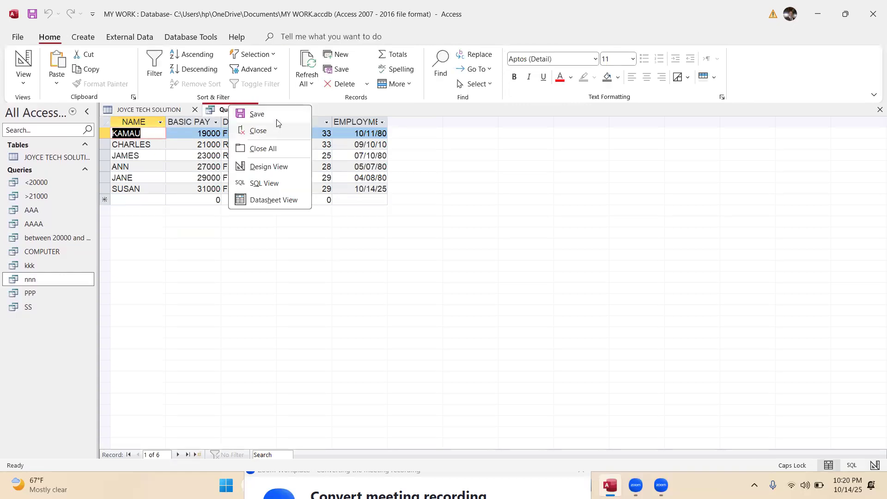
- Save the query under the default name Query1 and close it
left_click(245, 113)
left_click(452, 194)
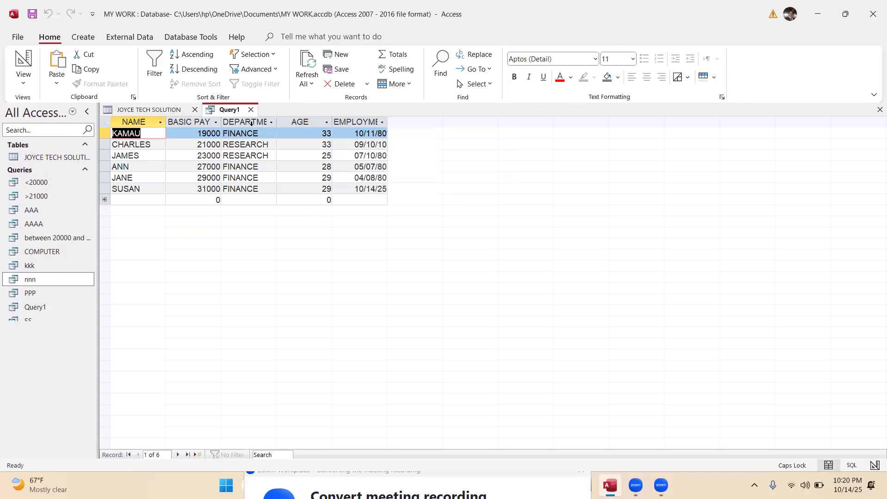
right_click(236, 112)
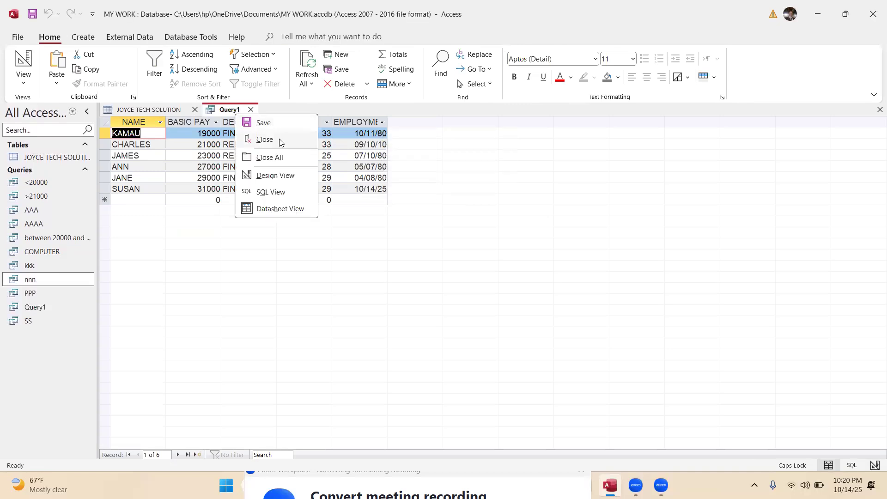
left_click(264, 139)
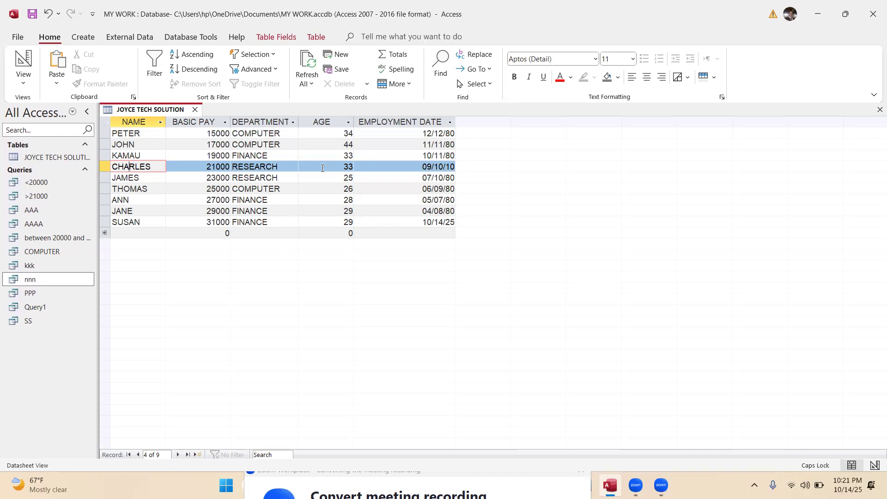
- Design a further new query on the JOYCE TECH SOLUTION table with all fields from NAME to EMPLOYMENT DATE
left_click(83, 37)
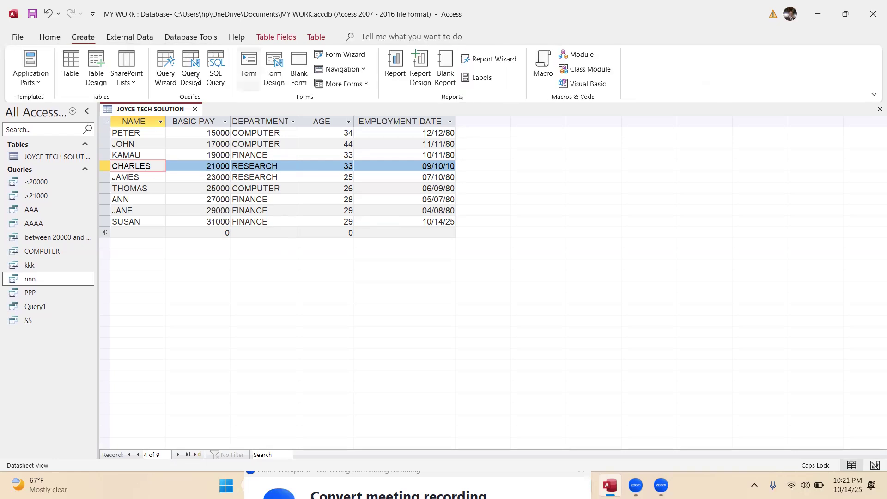
left_click(198, 76)
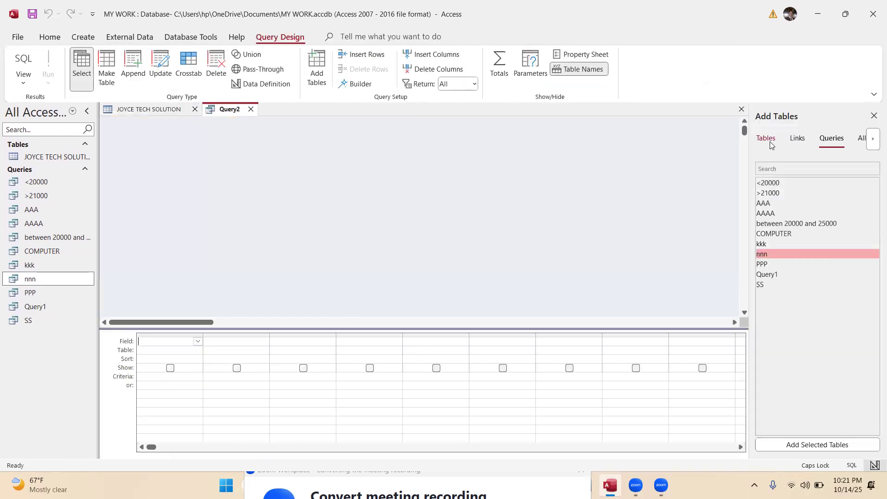
left_click(771, 145)
left_click_drag(775, 184, 174, 359)
double_click(337, 184)
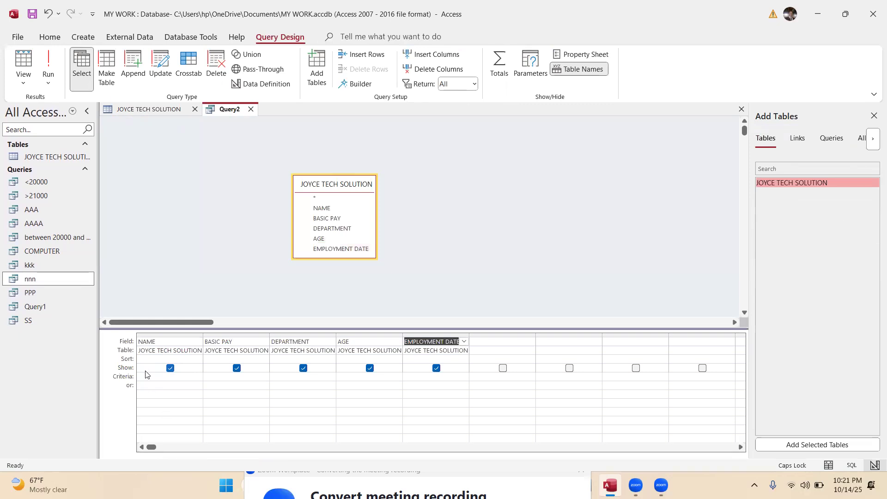
- Check the department names in the source table and set the new query's DEPARTMENT criterion to RESEARCH
left_click(166, 109)
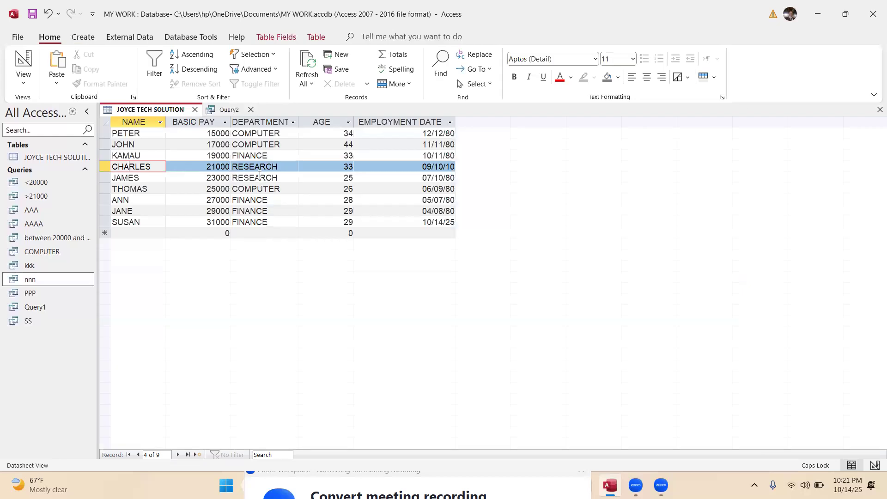
left_click(222, 110)
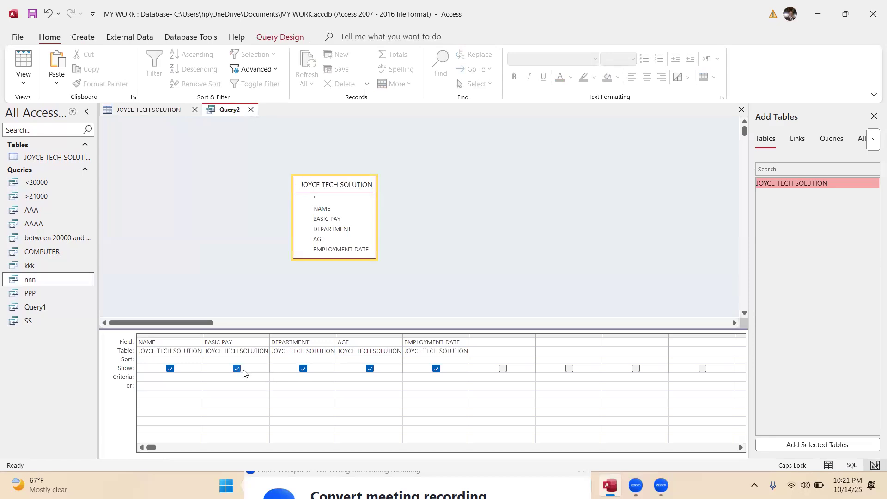
type("REse")
key("BackSpace")
key("BackSpace")
key("BackSpace")
key("BackSpace")
key("Caps_Lock")
type("SEARCH")
- Set the AGE criterion to >30, run the query and compare its result with the JOYCE TECH SOLUTION table
left_click(348, 376)
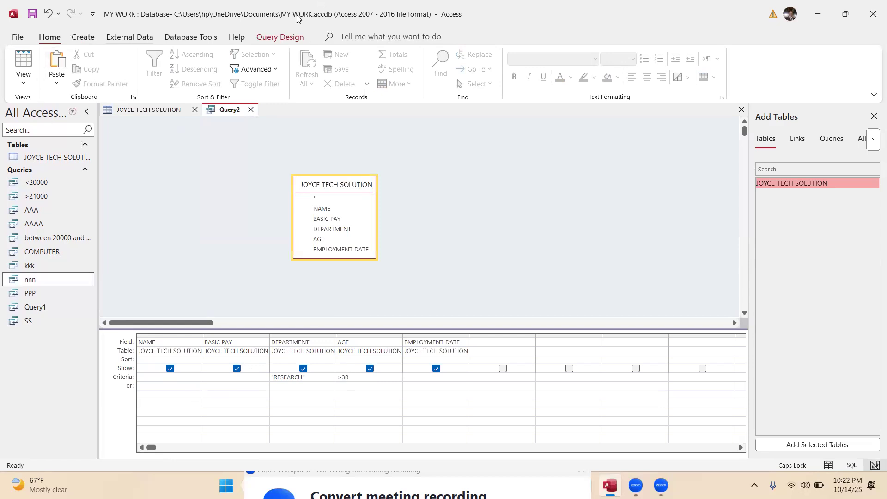
left_click(270, 41)
left_click(51, 65)
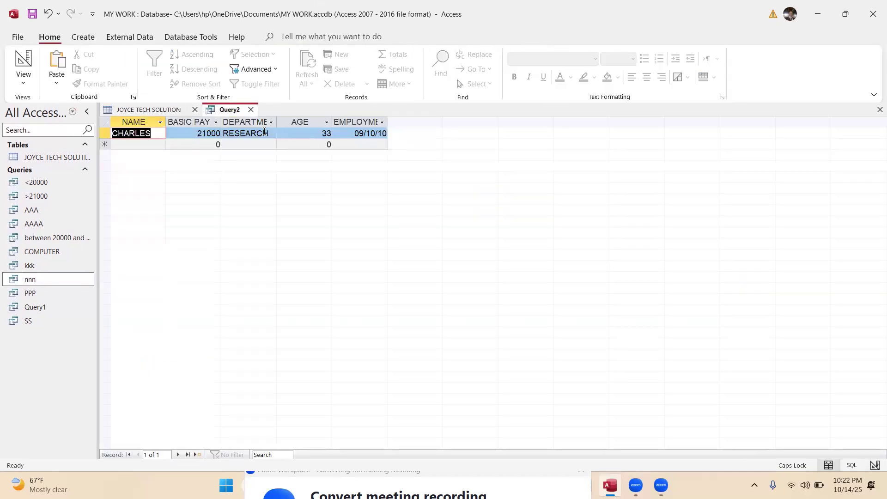
left_click(158, 111)
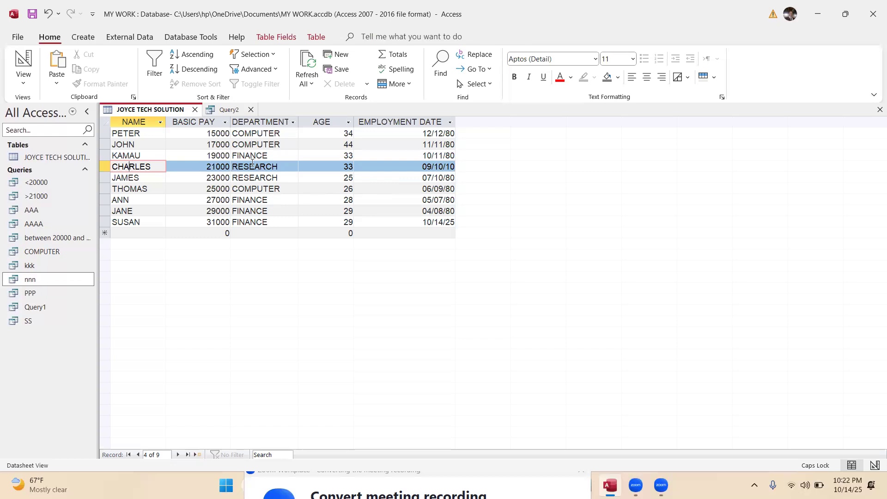
left_click(224, 111)
- Save the query under the default name Query2 and close it
right_click(224, 112)
left_click(252, 121)
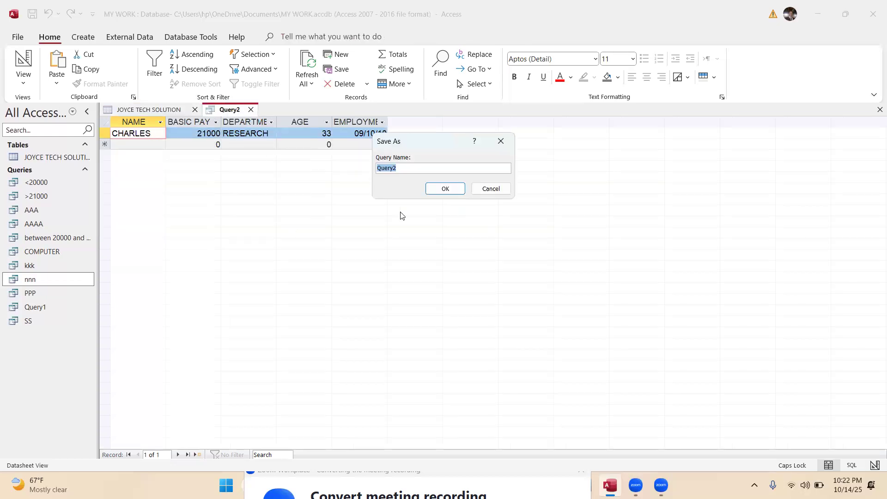
left_click(447, 189)
right_click(227, 108)
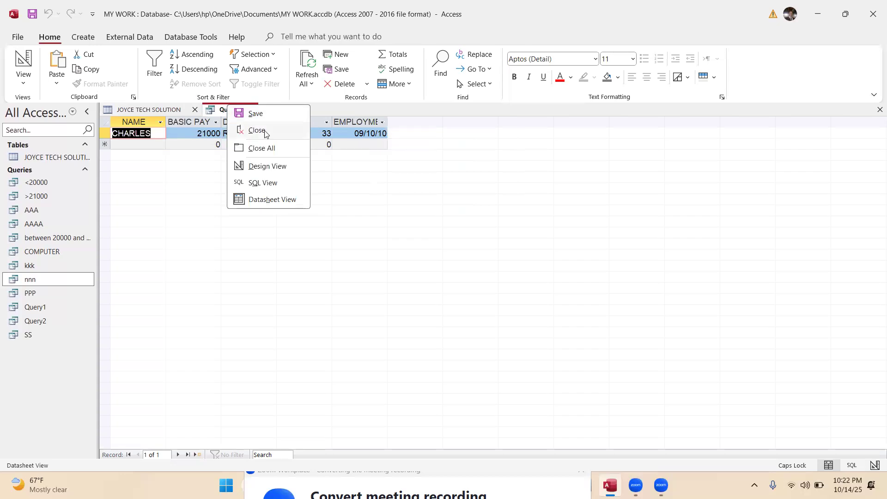
left_click(259, 130)
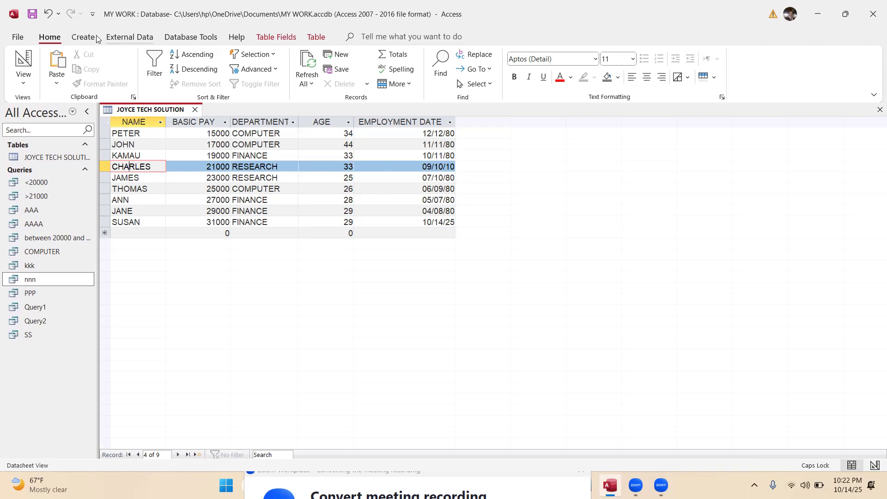
- Design a new query on the JOYCE TECH SOLUTION table with all fields from NAME to EMPLOYMENT DATE
left_click(83, 37)
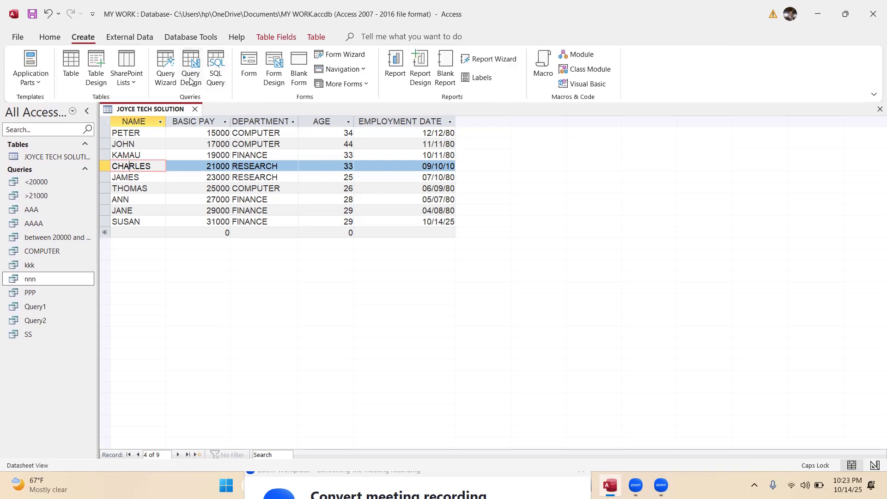
left_click(191, 80)
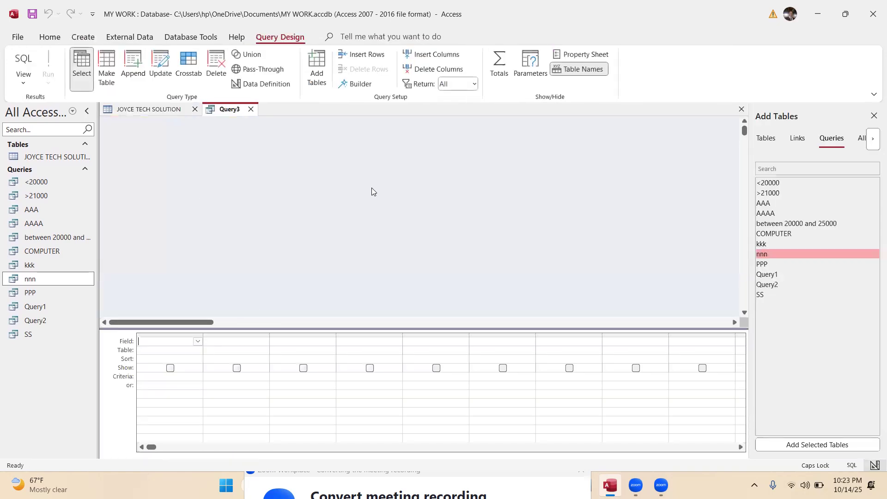
left_click(766, 139)
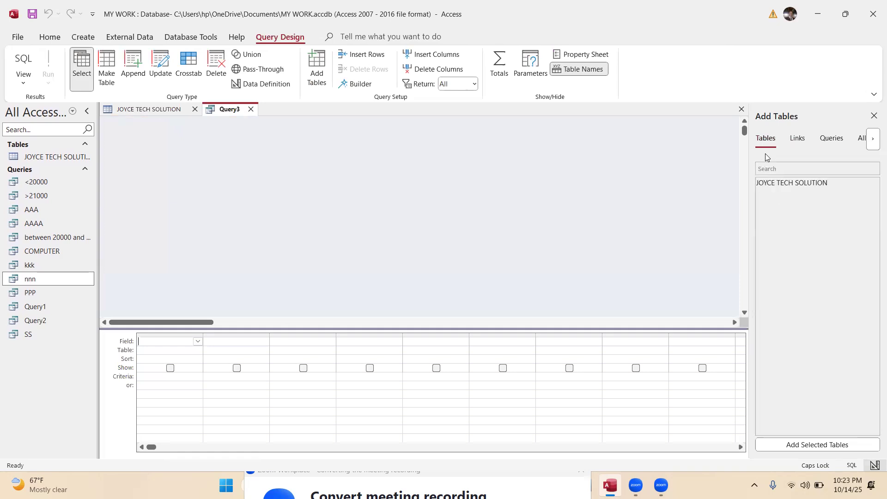
left_click_drag(786, 186, 237, 189)
double_click(245, 187)
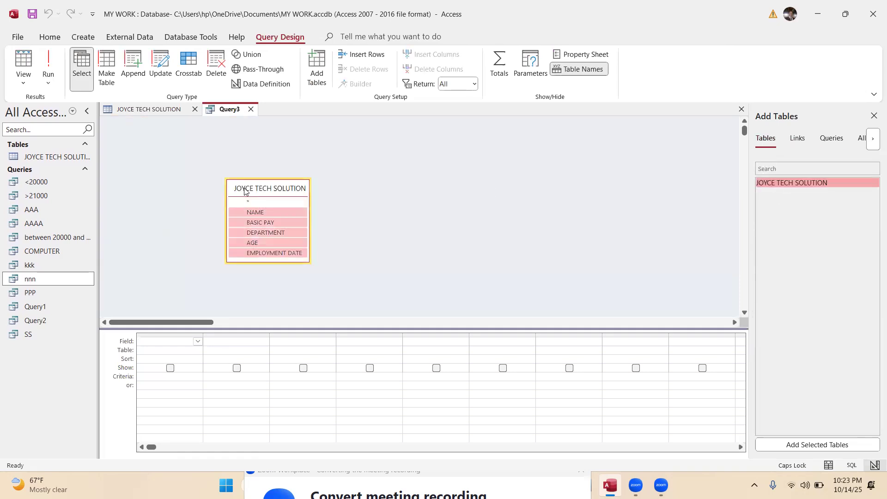
left_click_drag(259, 215, 179, 370)
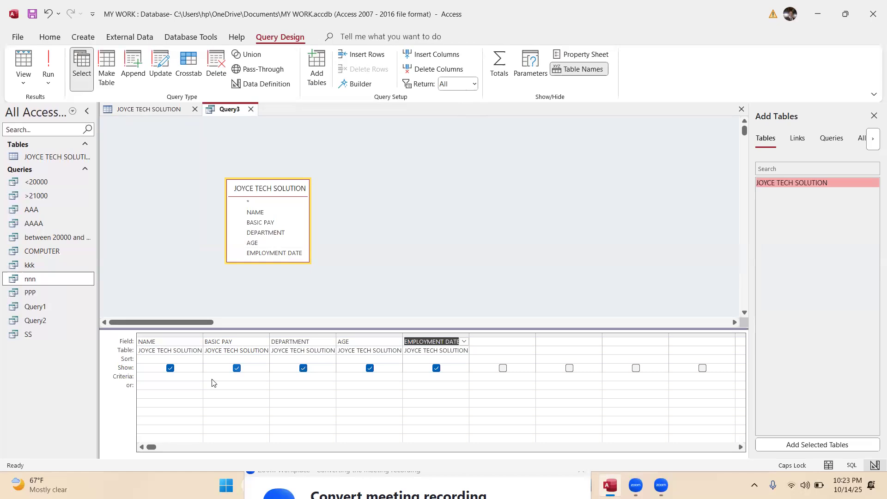
- Set the NAME criterion to K* and, after checking the source table, the DEPARTMENT criterion to RESEARCH
left_click(146, 380)
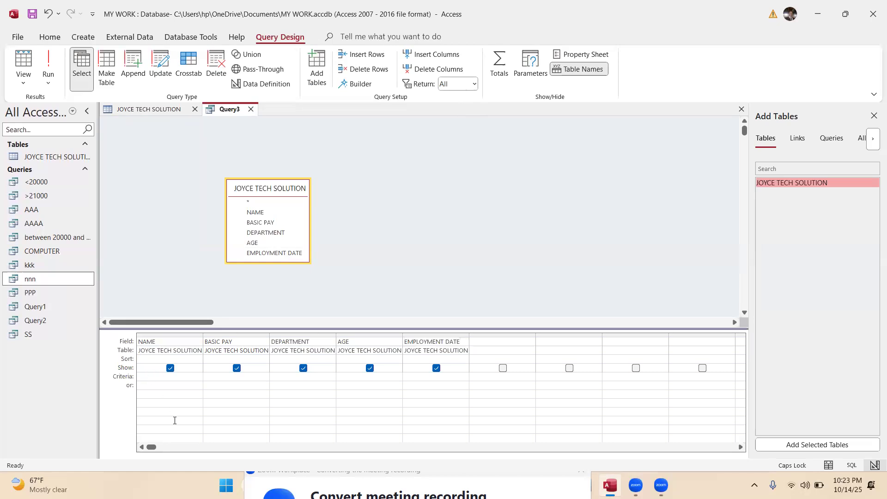
type("K*")
left_click(282, 377)
left_click(134, 111)
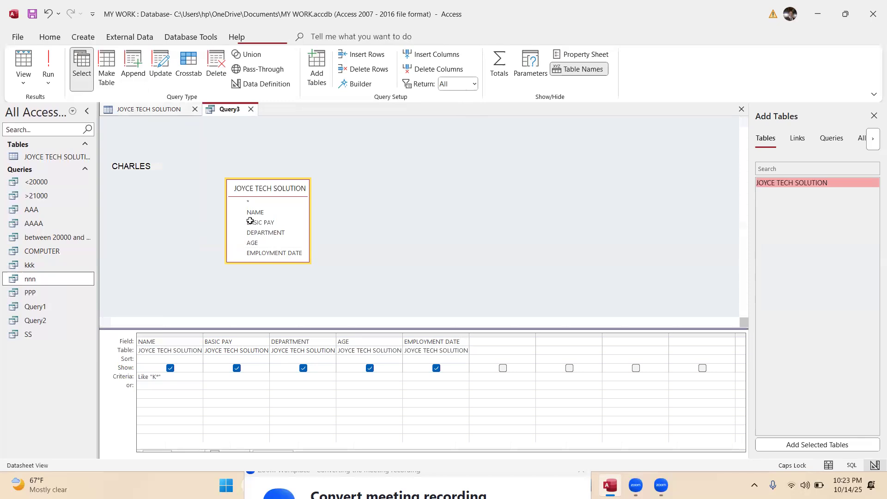
left_click(226, 110)
type("ESEARCH")
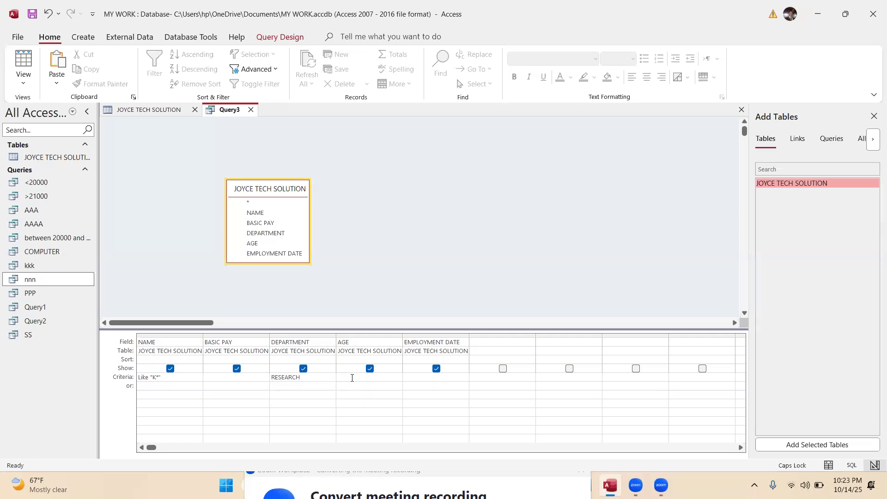
- Set the AGE criterion to >30, run the query and compare its result with the JOYCE TECH SOLUTION table
left_click(352, 387)
type(">30")
left_click(273, 37)
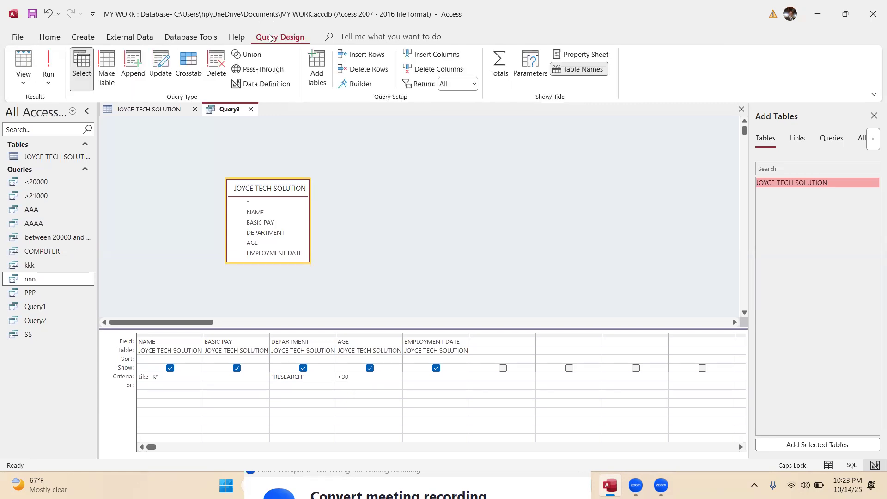
left_click(48, 65)
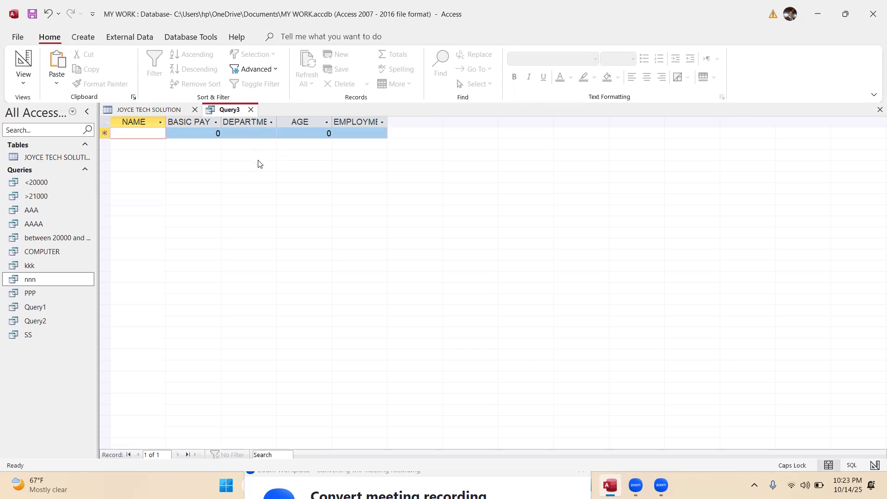
left_click(180, 110)
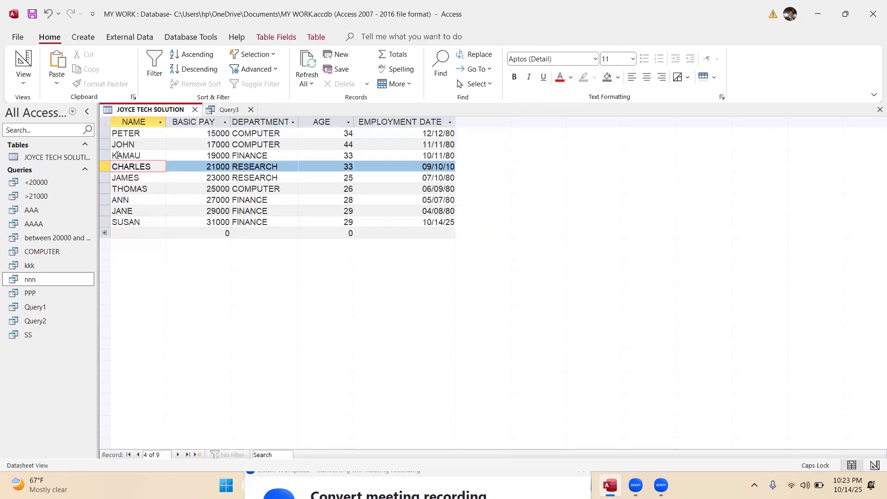
left_click(117, 155)
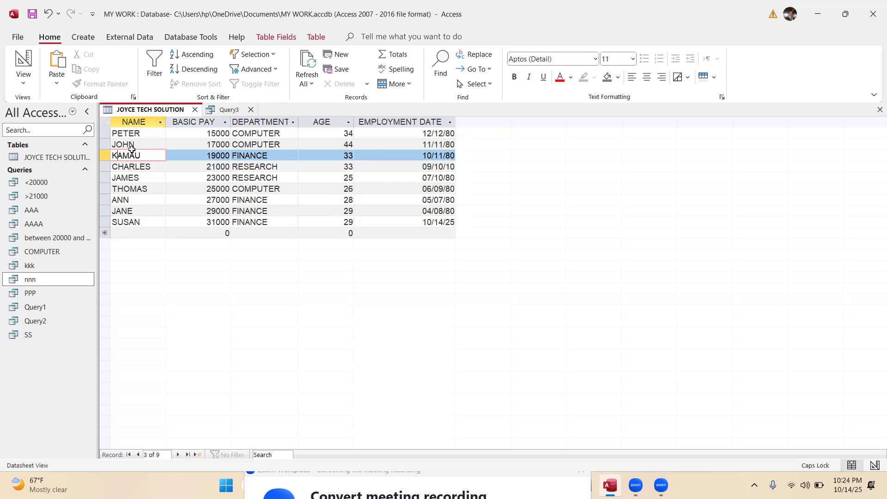
left_click(228, 111)
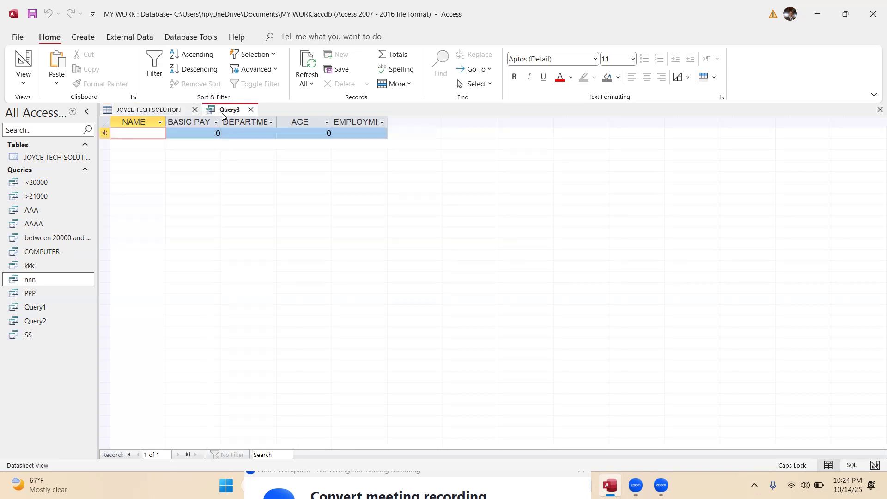
- Return the query to Design View, change the DEPARTMENT criterion to FINANCE and run the query again
right_click(227, 110)
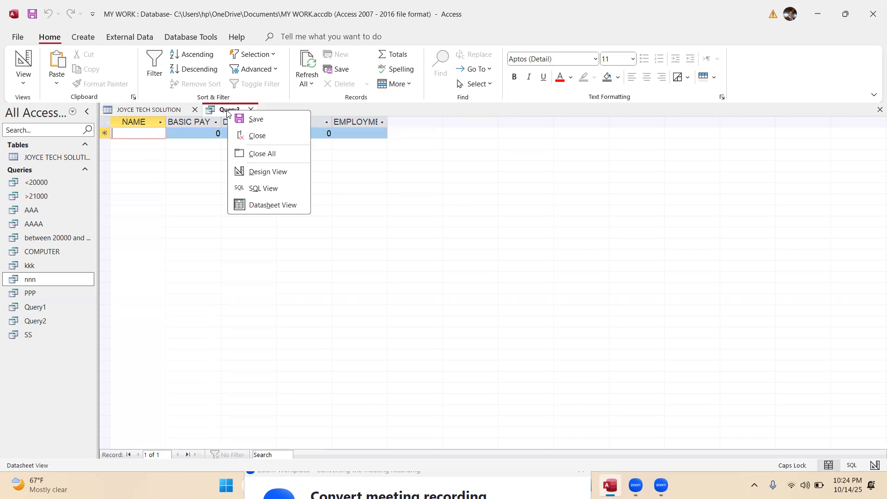
left_click(274, 173)
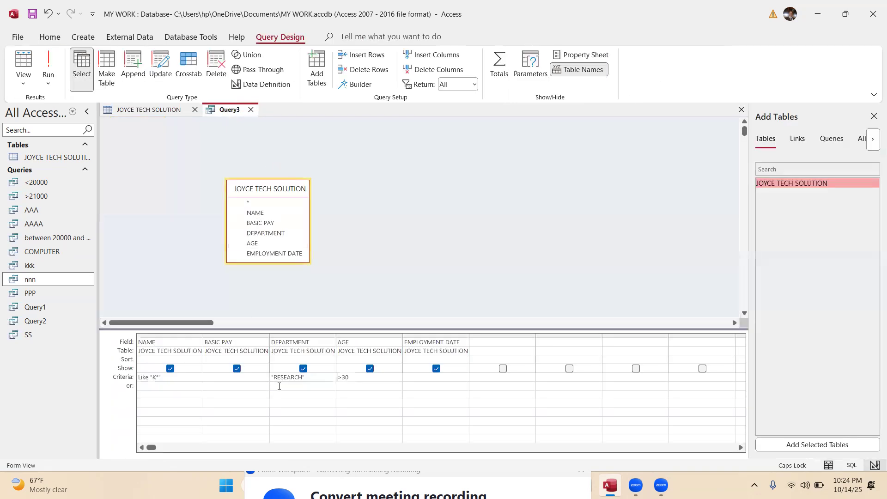
left_click_drag(307, 377, 268, 374)
key("Caps_Lock")
type("Fin")
key("BackSpace")
key("Caps_Lock")
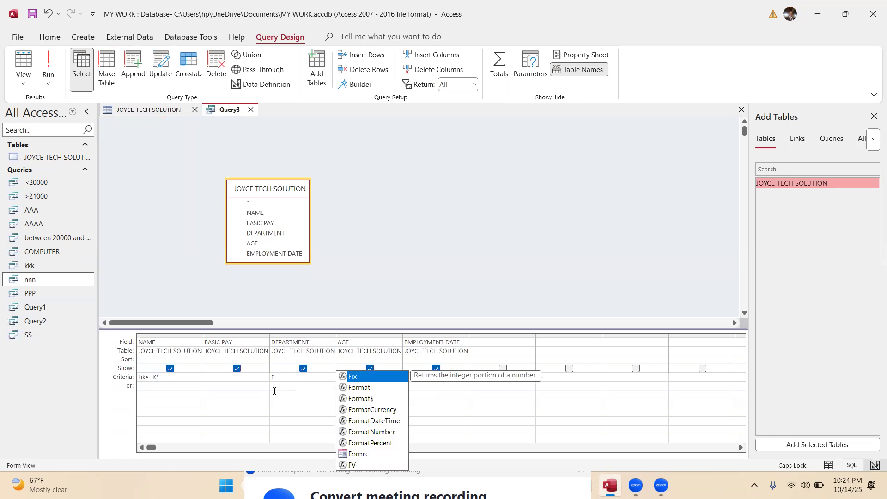
type("INANCE")
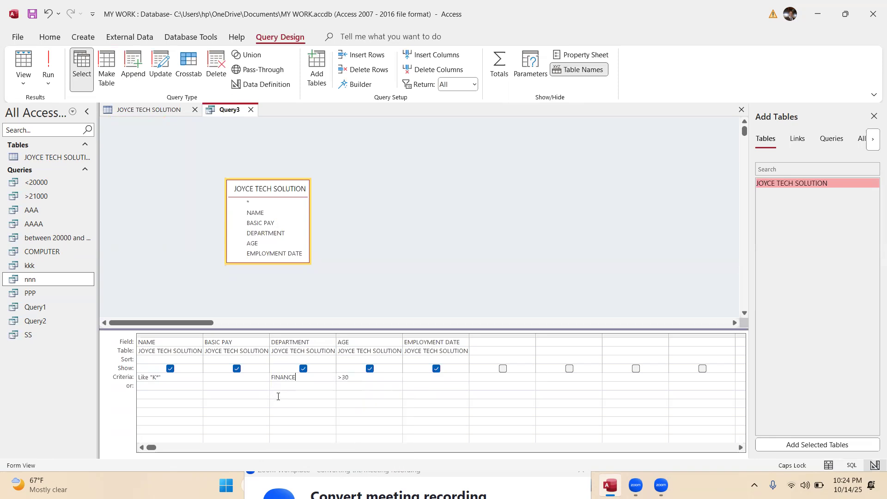
left_click(48, 64)
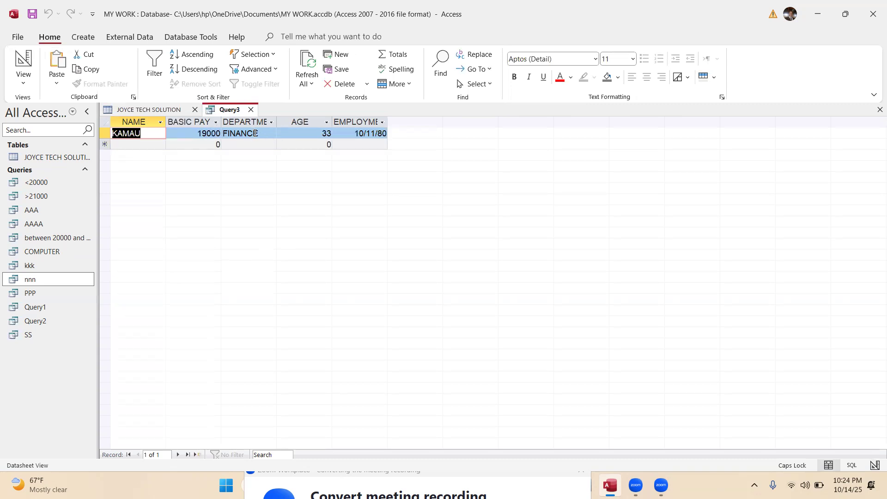
- Save the query under the default name Query3 and close it
right_click(232, 111)
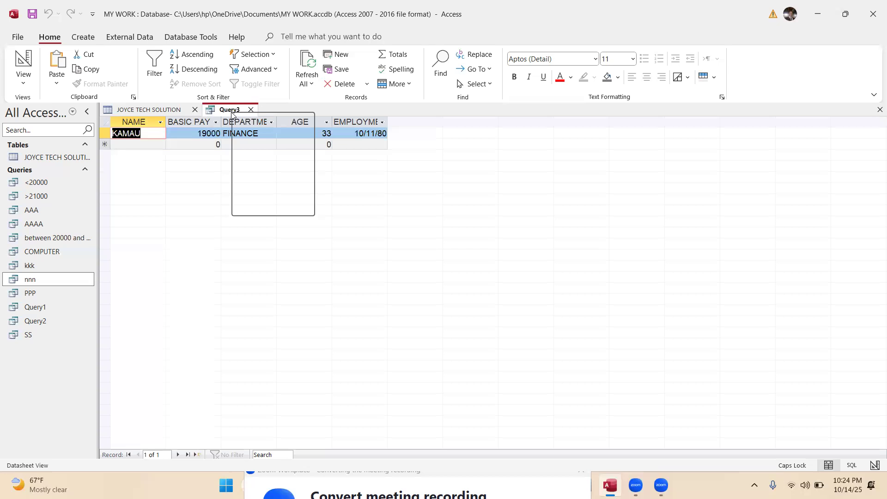
left_click(257, 121)
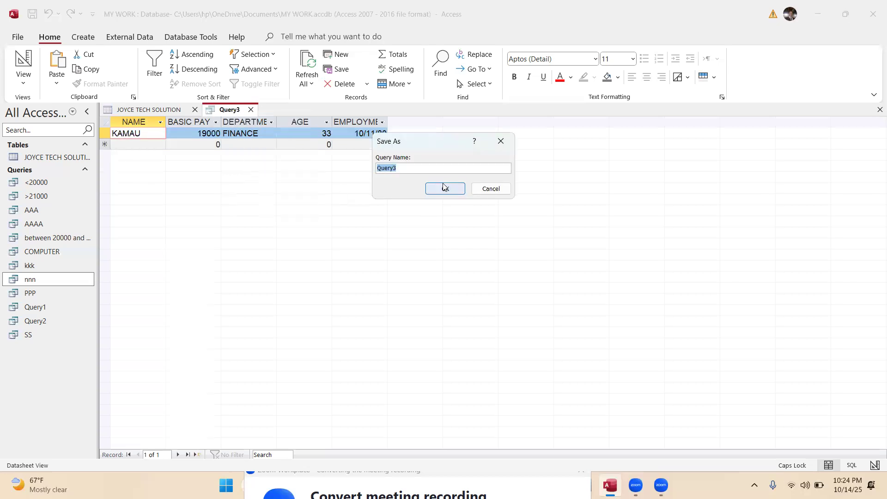
left_click(446, 188)
right_click(218, 114)
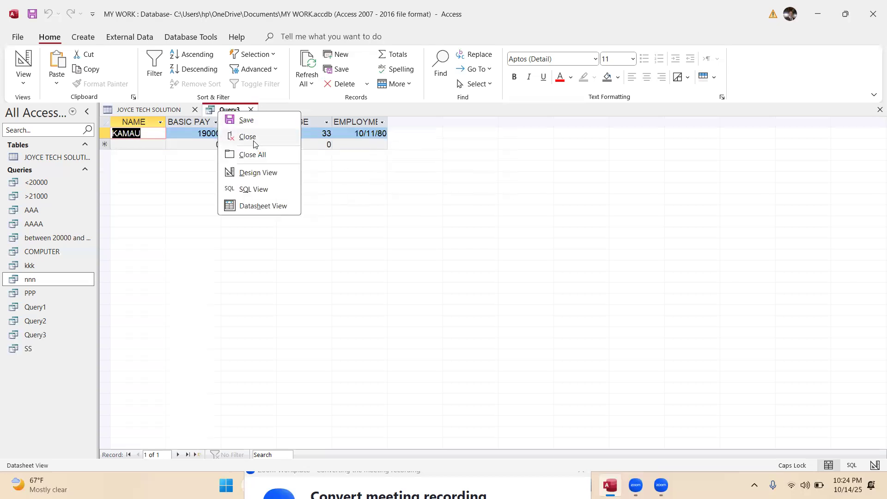
left_click(253, 138)
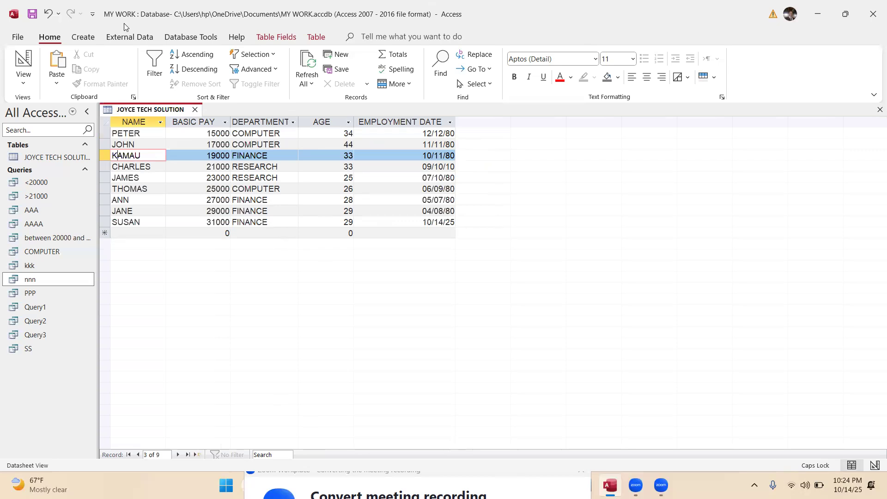
- Start the Form Wizard on the JOYCE TECH SOLUTION table and add all five fields one at a time
left_click(93, 43)
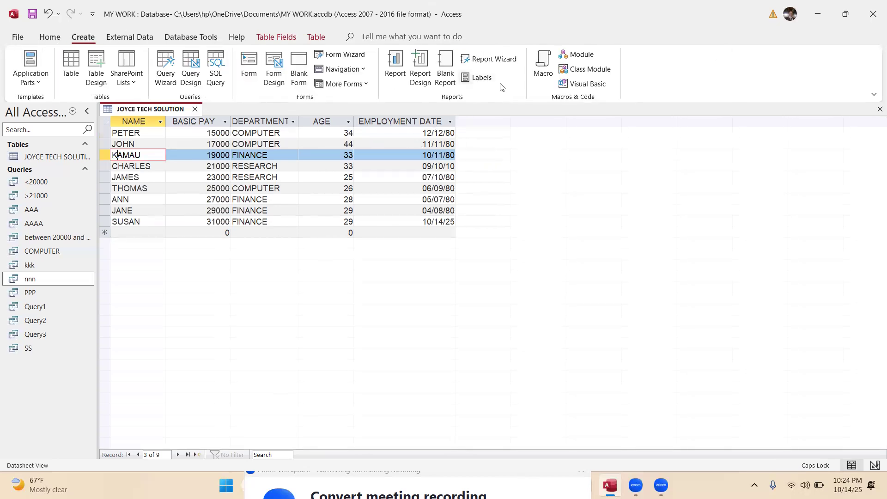
left_click(346, 54)
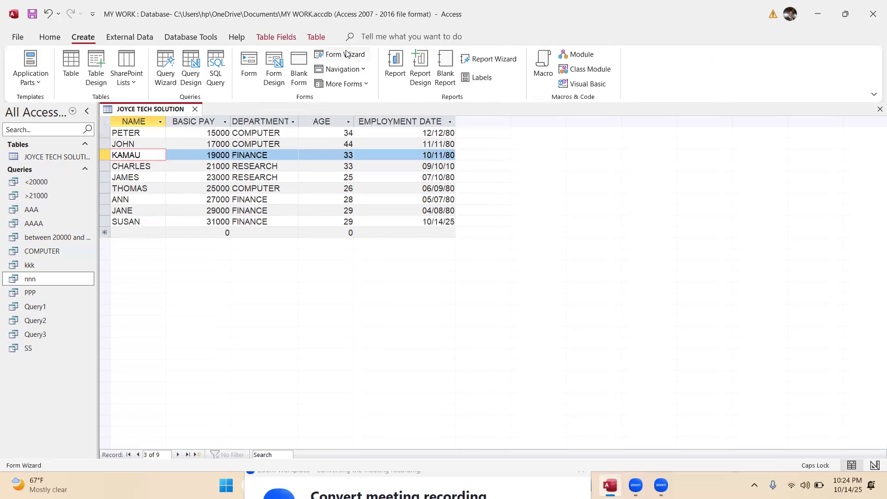
left_click(426, 204)
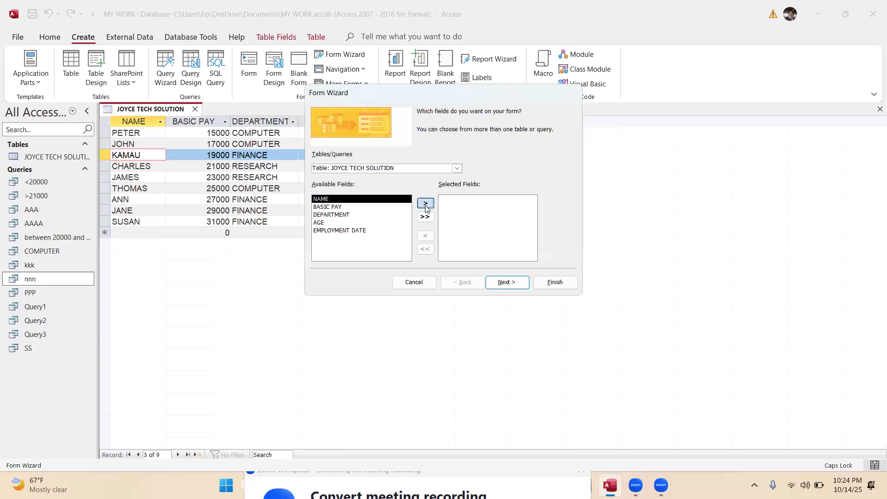
left_click(425, 204)
left_click(426, 205)
left_click(426, 204)
left_click(426, 205)
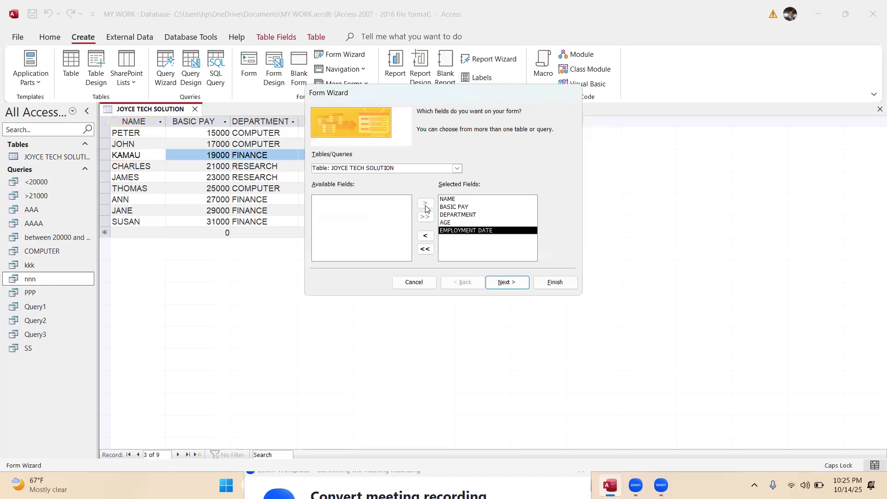
- Remove all selected fields from the form one by one and add them all back individually
left_click(425, 237)
left_click(426, 236)
left_click(426, 236)
left_click(426, 237)
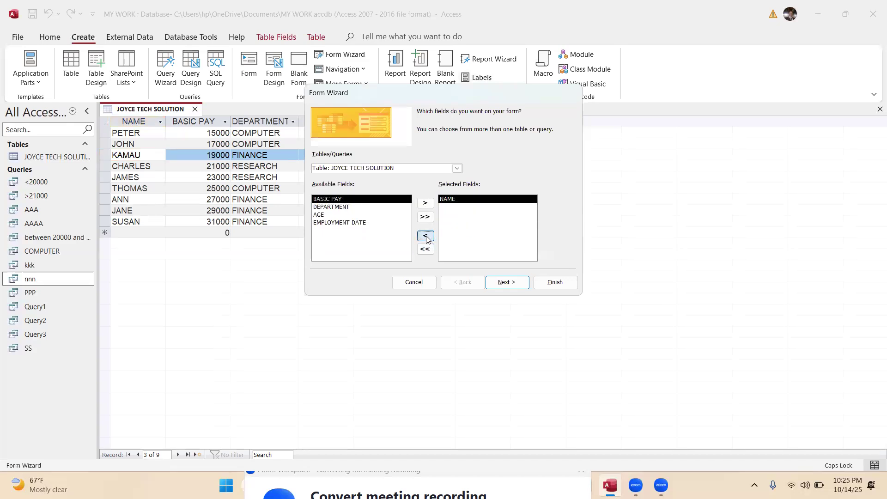
left_click(425, 236)
left_click(426, 205)
left_click(426, 204)
left_click(426, 205)
left_click(426, 204)
left_click(426, 204)
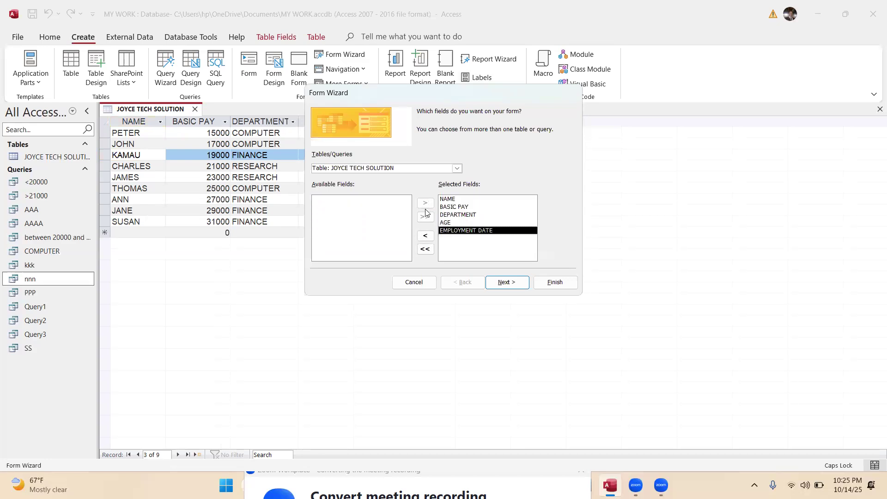
- Empty the form's field selection one field at a time, and try adding and removing all fields at once
left_click(425, 236)
left_click(426, 236)
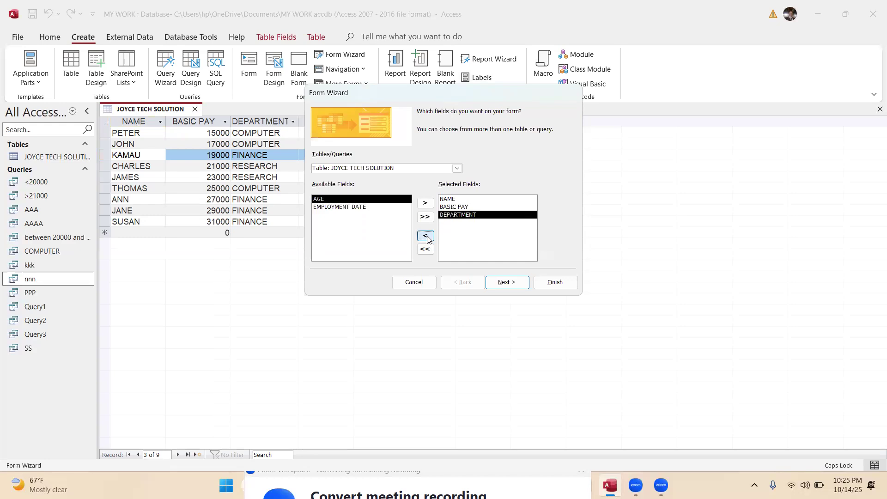
left_click(425, 236)
left_click(425, 236)
left_click(425, 236)
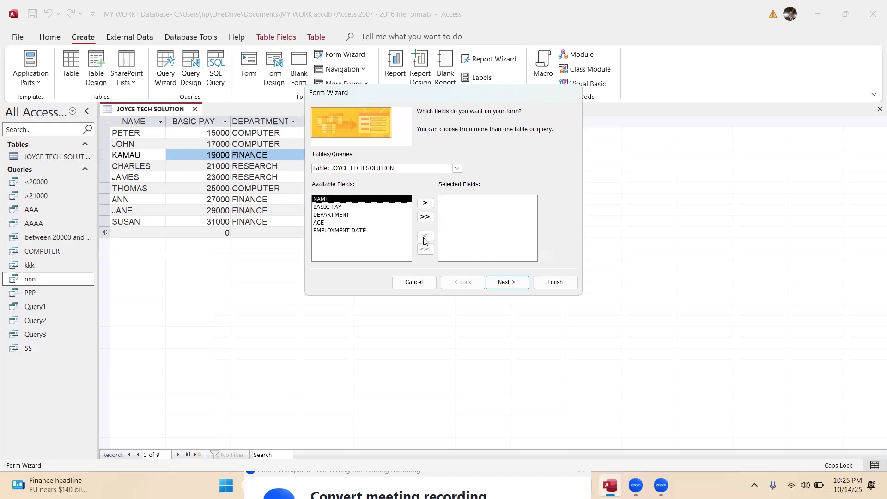
left_click(425, 217)
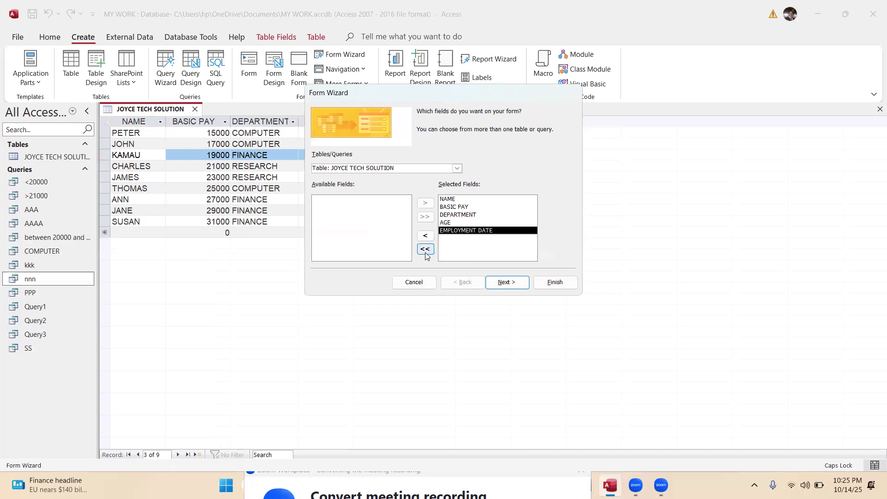
left_click(425, 249)
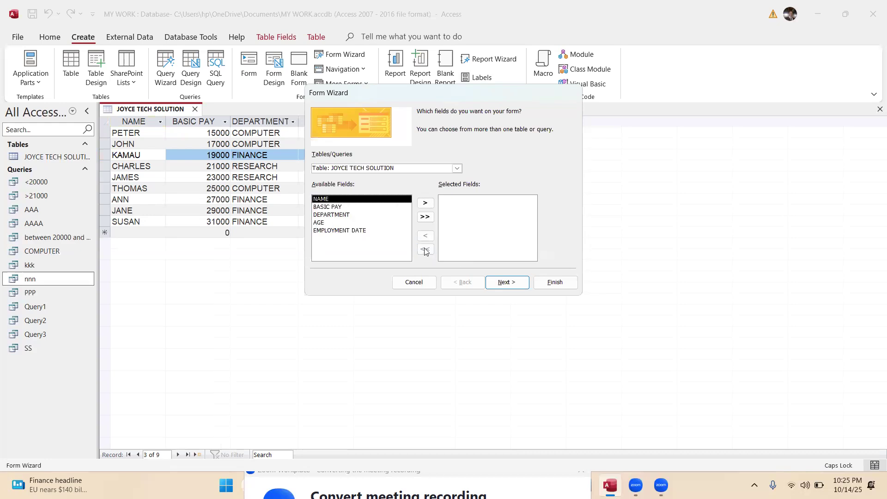
- Add all available fields to the form at once and take only the AGE field back out
left_click(425, 218)
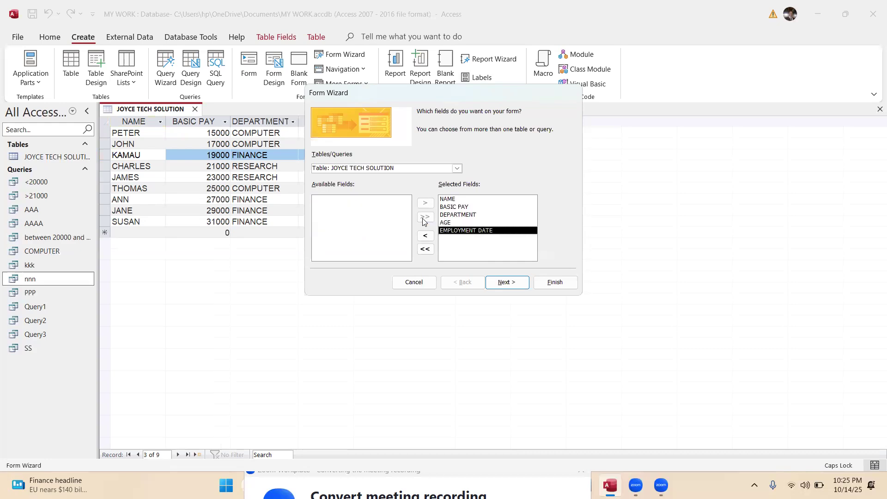
left_click(447, 223)
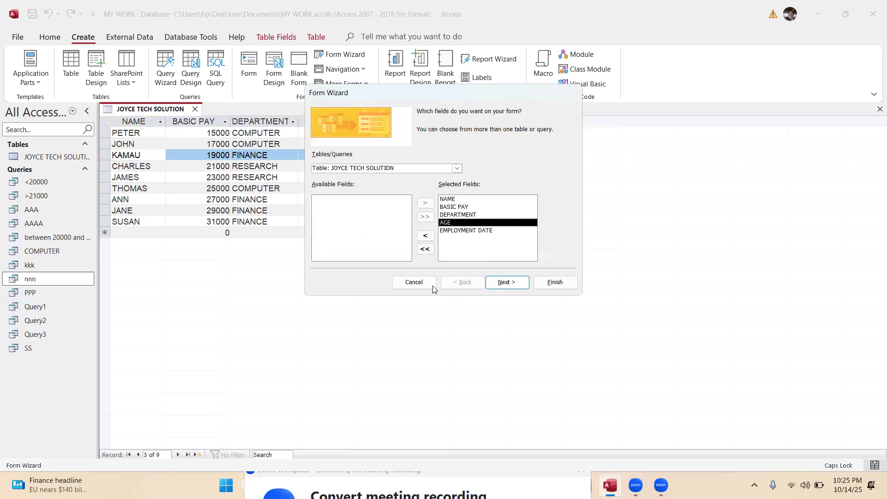
left_click(425, 236)
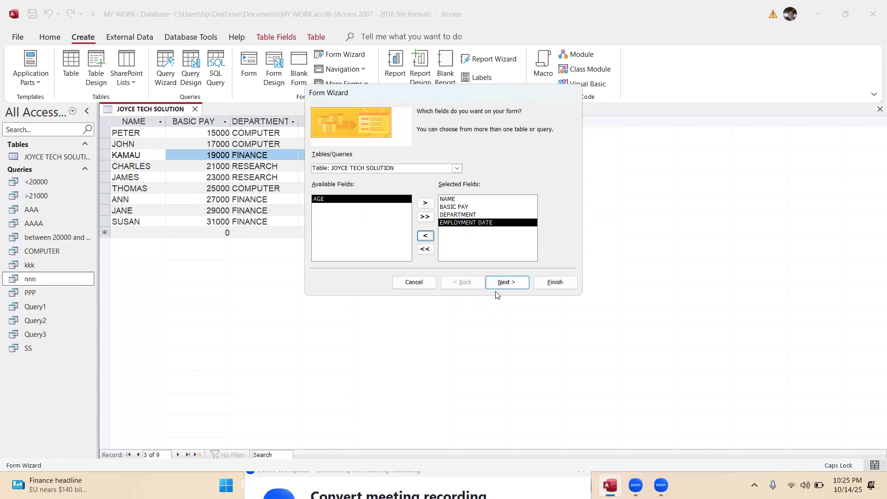
- Compare the wizard's form layouts, choose Tabular, and finish creating the form
left_click(508, 280)
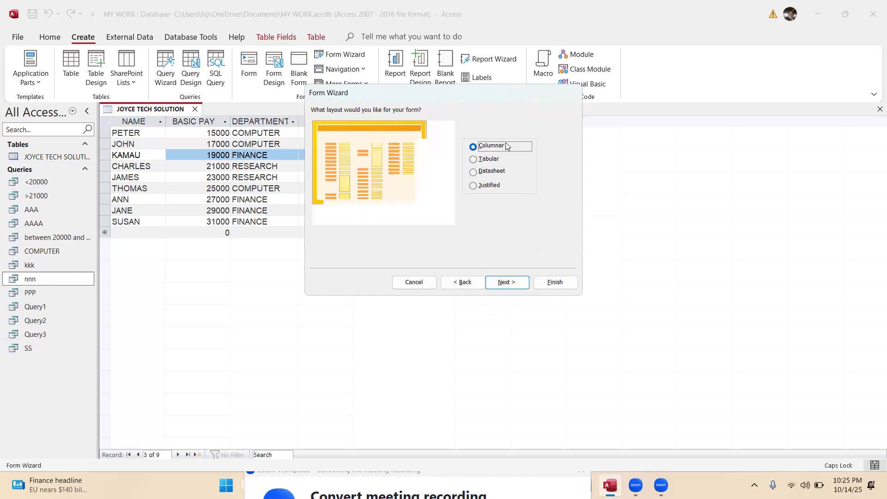
left_click(474, 161)
left_click(474, 175)
left_click(473, 186)
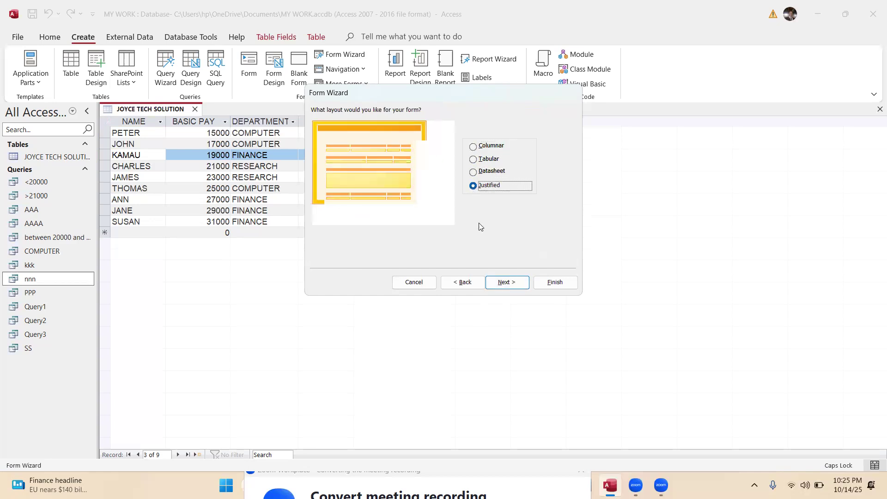
left_click(473, 159)
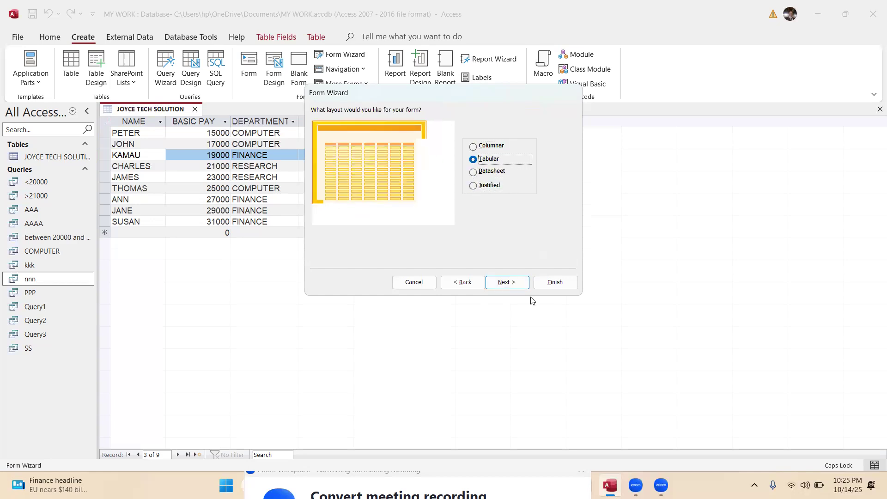
left_click(502, 282)
left_click(562, 288)
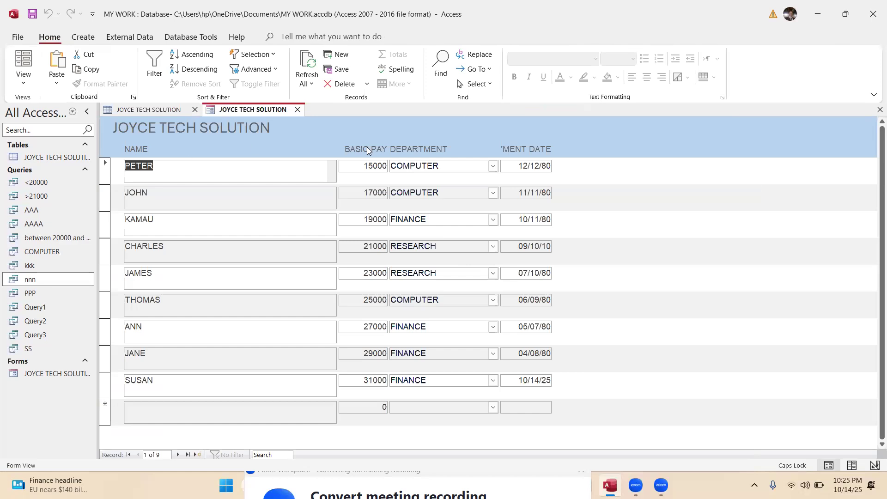
- Save and close the new tabular JOYCE TECH SOLUTION form
right_click(253, 113)
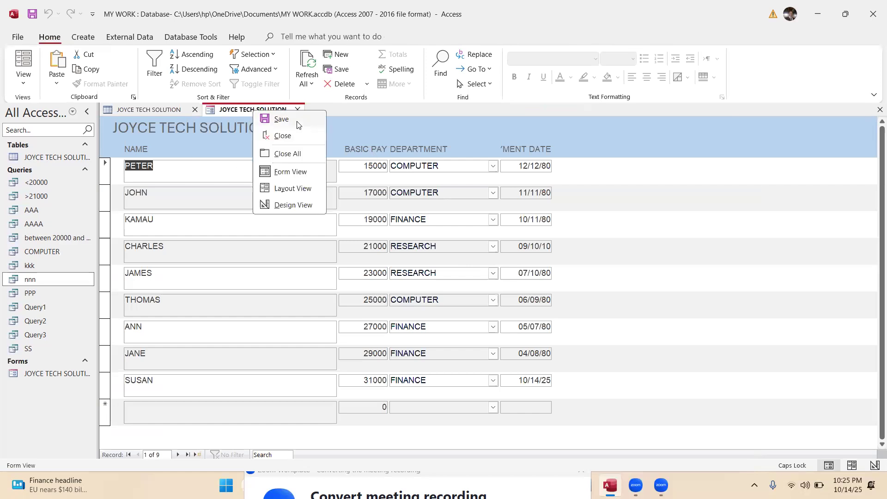
left_click(298, 122)
right_click(269, 109)
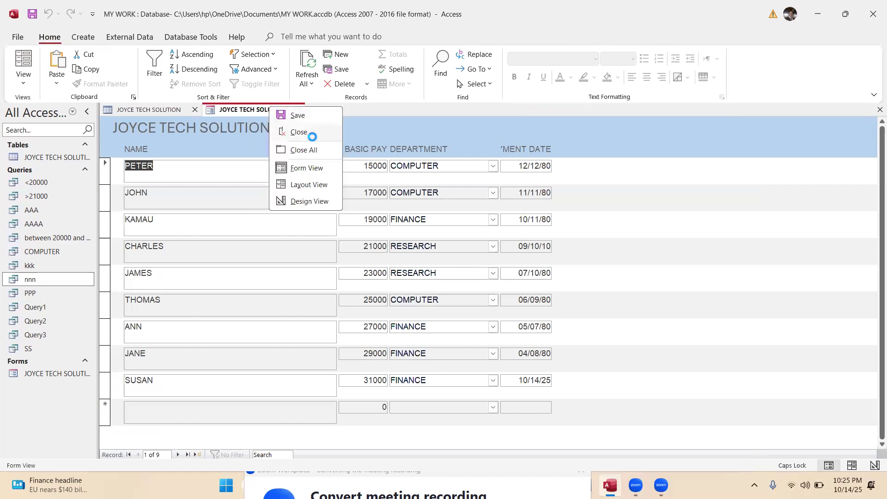
left_click(309, 132)
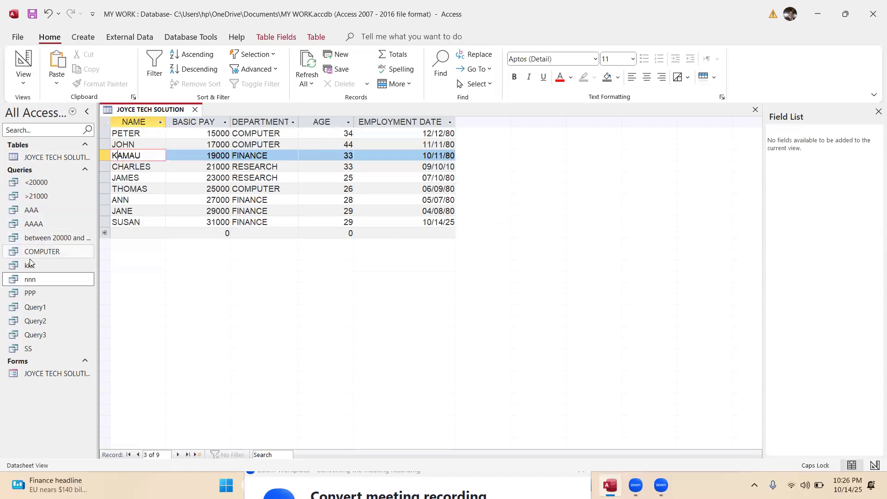
- Create a second form from the JOYCE TECH SOLUTION table with the Form Wizard, using all fields and the Tabular layout
left_click(83, 37)
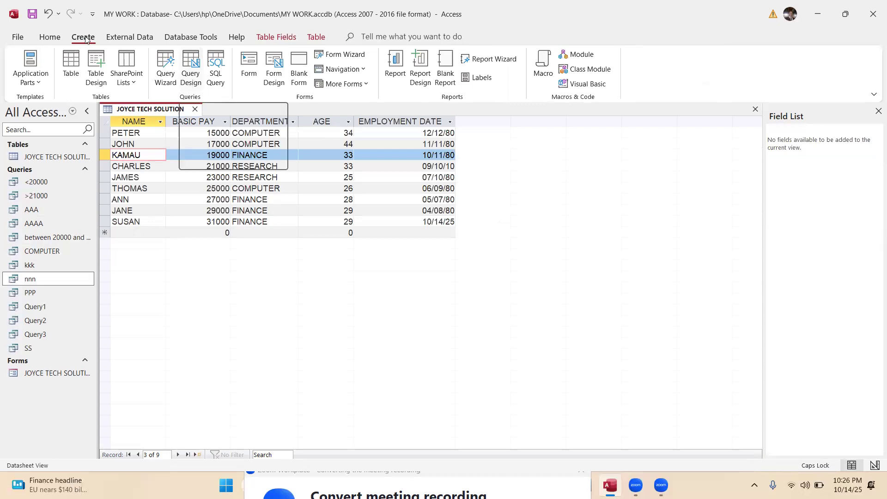
left_click(354, 56)
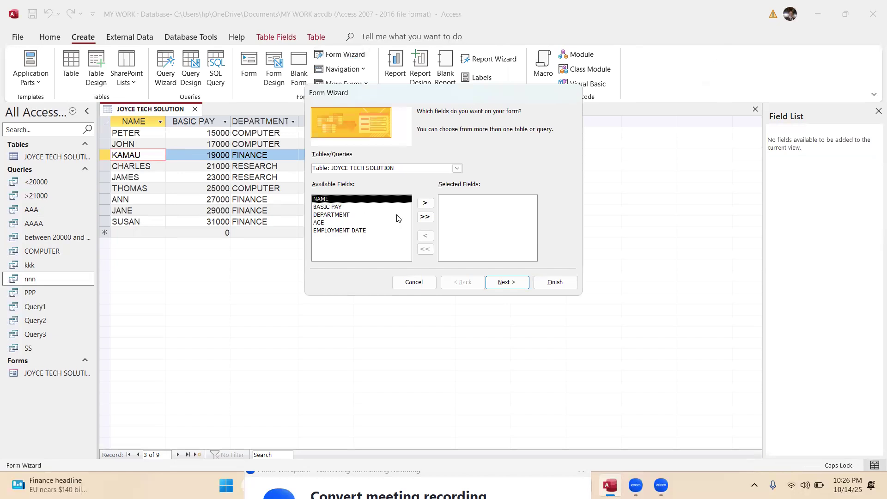
left_click(429, 219)
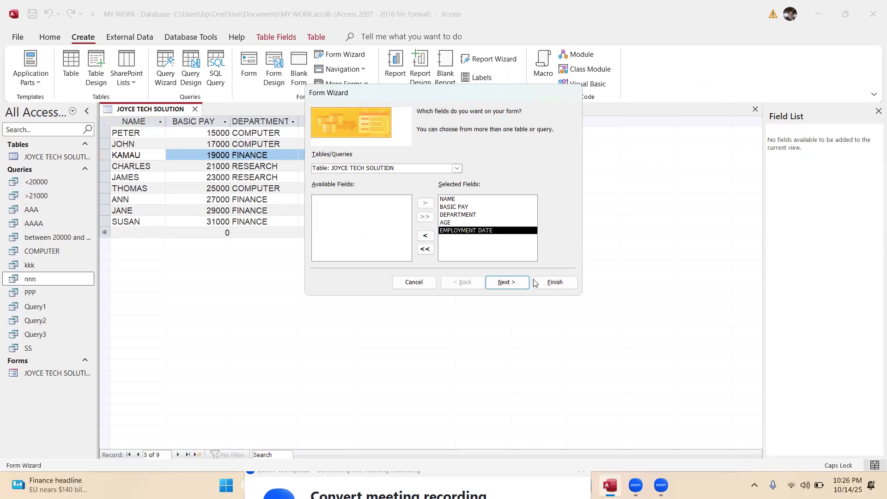
left_click(506, 283)
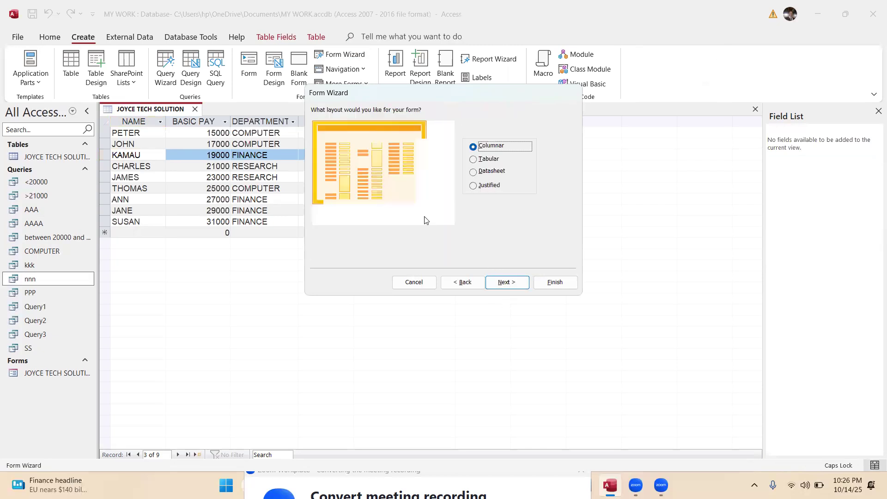
left_click(475, 160)
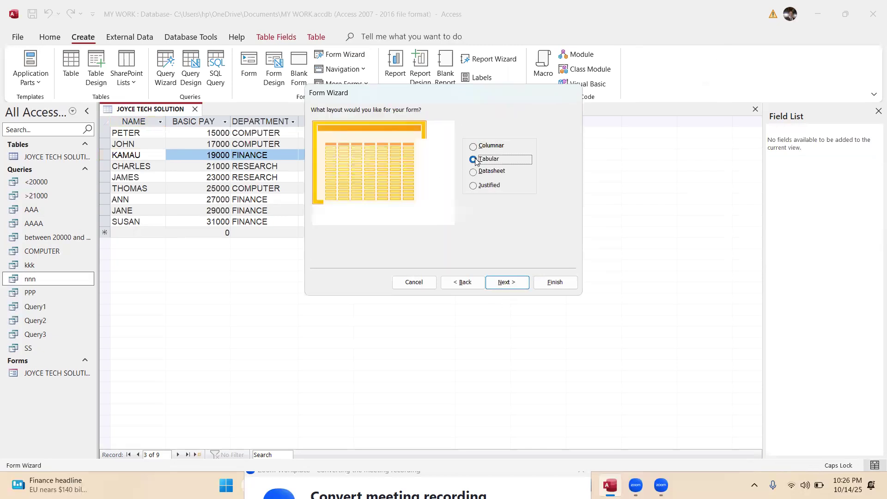
left_click(513, 283)
left_click(565, 288)
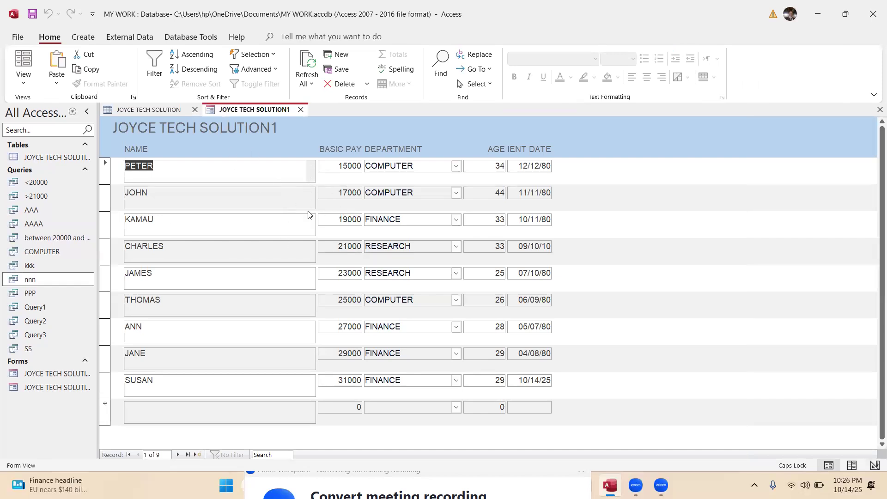
- In the second form's Layout View, narrow the NAME boxes and bring narrowed BASIC PAY boxes close beside them
right_click(306, 126)
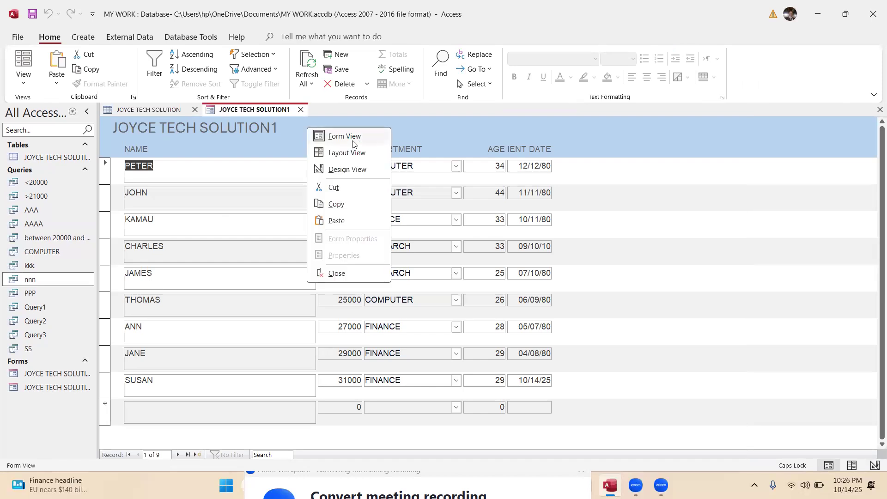
left_click(353, 152)
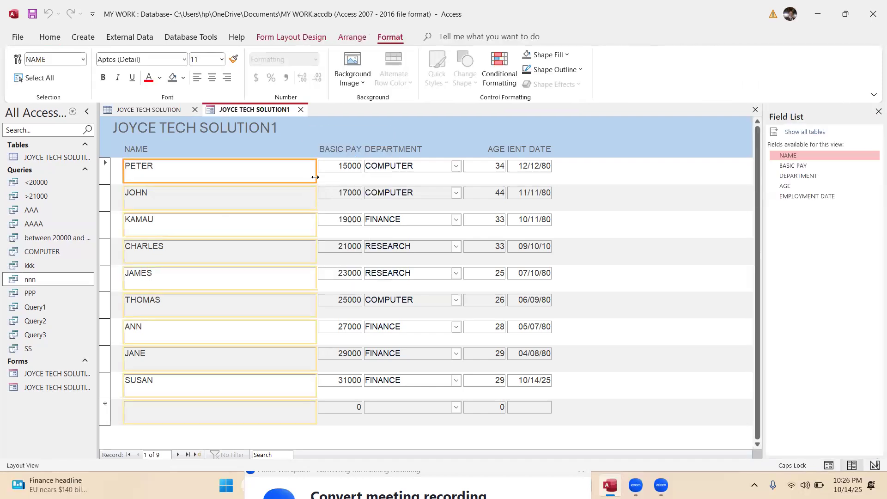
left_click_drag(317, 176, 188, 181)
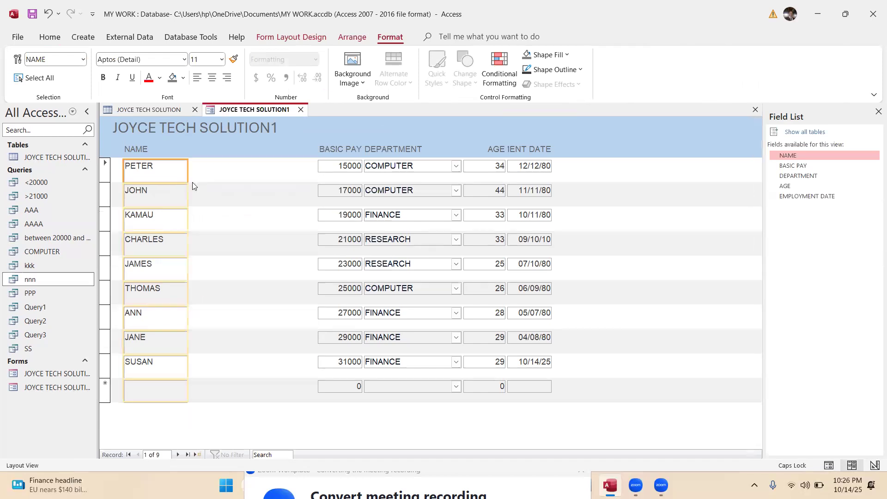
left_click(317, 169)
left_click_drag(316, 169, 196, 183)
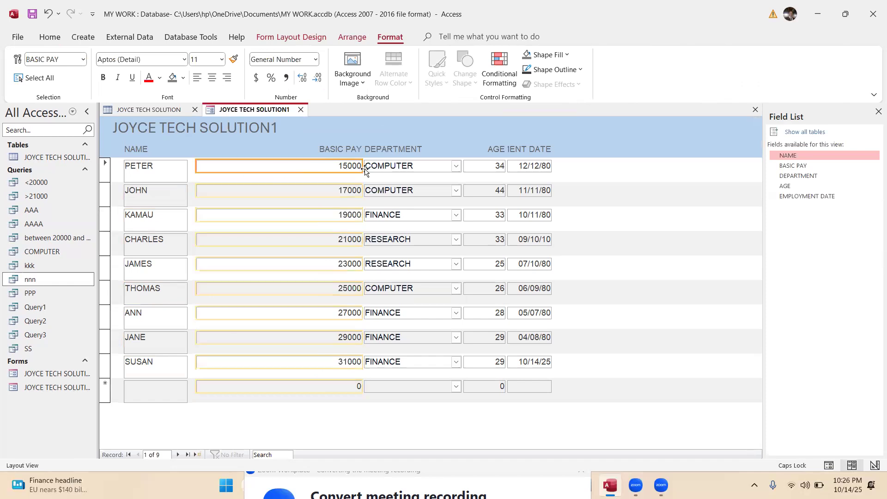
left_click_drag(361, 169, 254, 178)
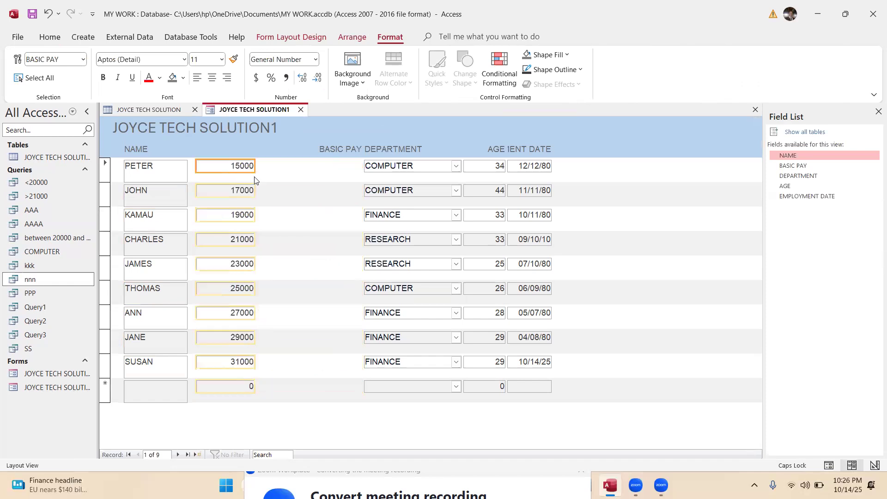
- Resize the BASIC PAY heading so it sits above the repositioned BASIC PAY boxes
left_click(344, 149)
left_click_drag(317, 149, 193, 150)
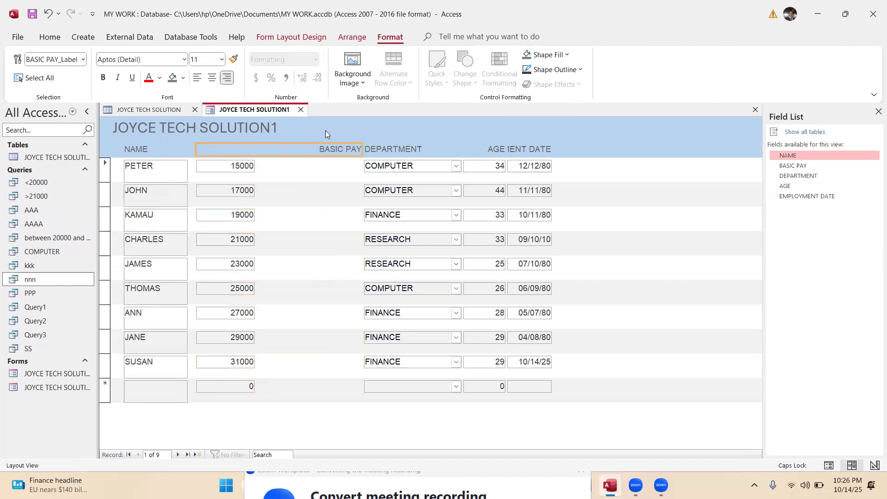
left_click_drag(363, 150, 262, 150)
left_click(378, 149)
left_click(376, 162)
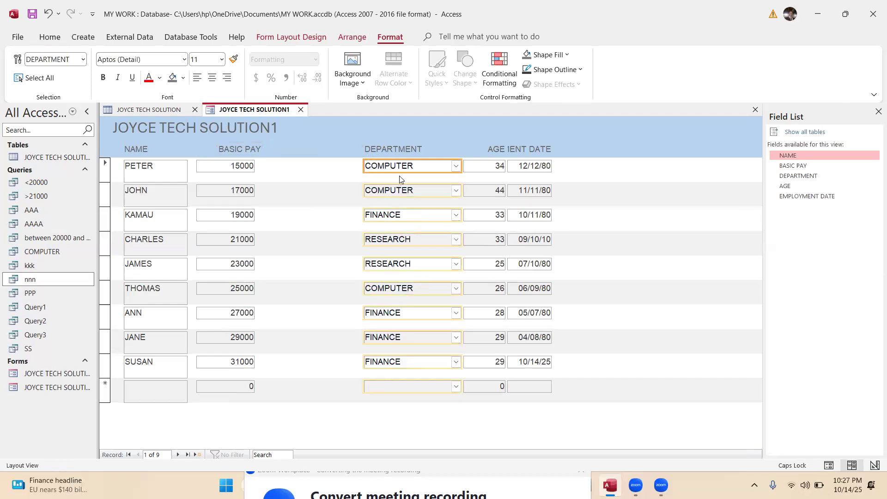
left_click(590, 214)
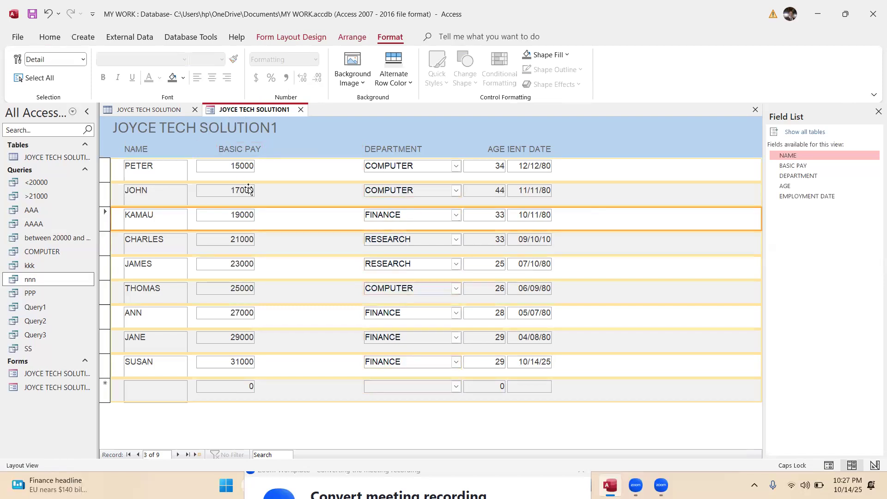
- Save the adjusted layout of the JOYCE TECH SOLUTION1 form and close it
right_click(246, 111)
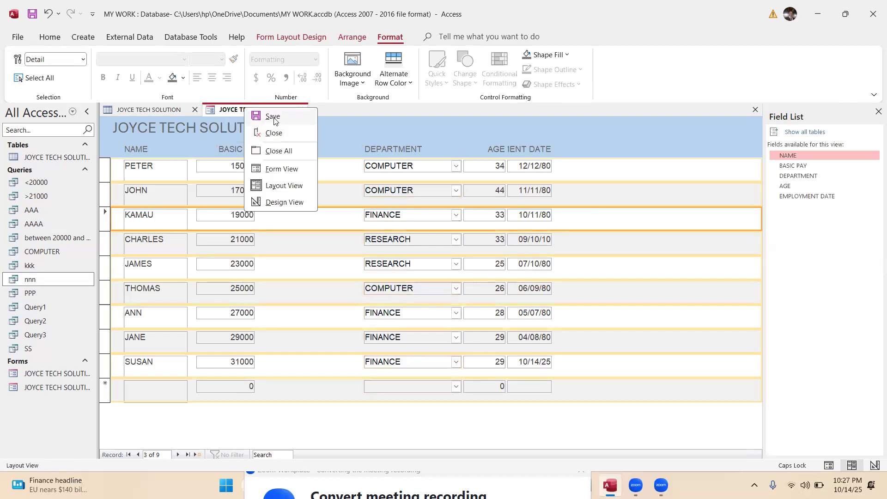
left_click(273, 117)
right_click(259, 110)
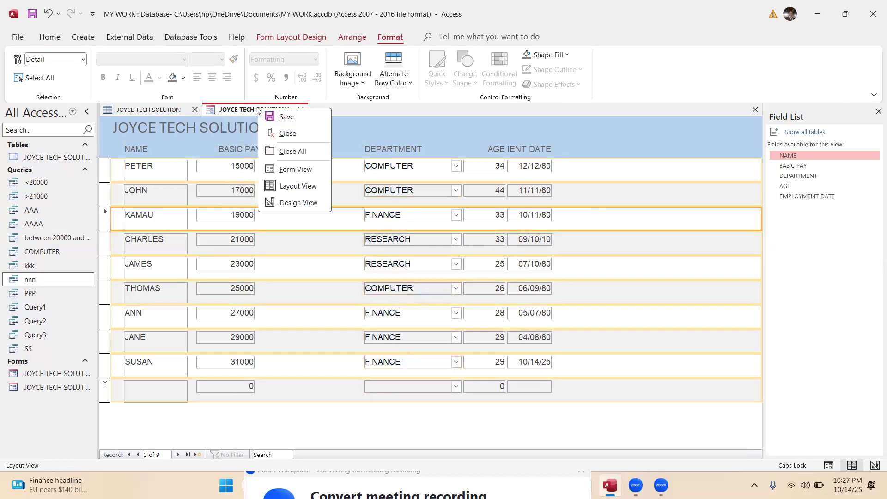
left_click(288, 134)
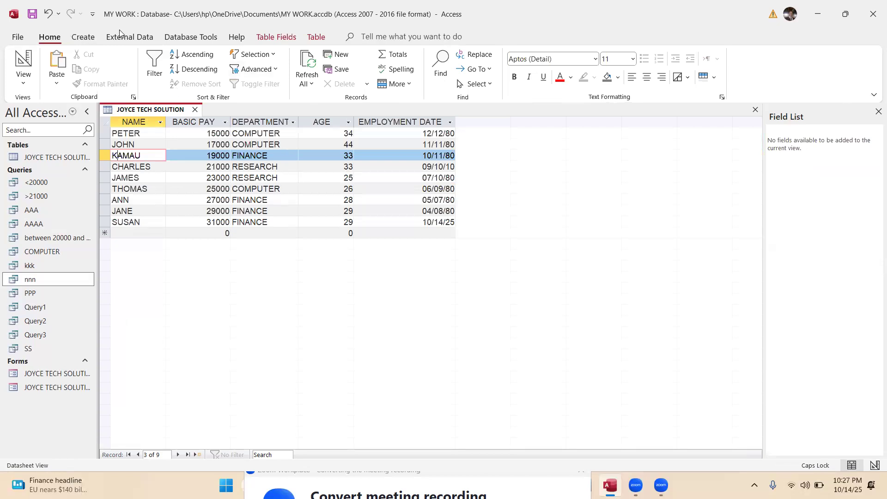
- Start the Report Wizard on the JOYCE TECH SOLUTION table, add all fields, and reorder BASIC PAY to follow DEPARTMENT
left_click(84, 37)
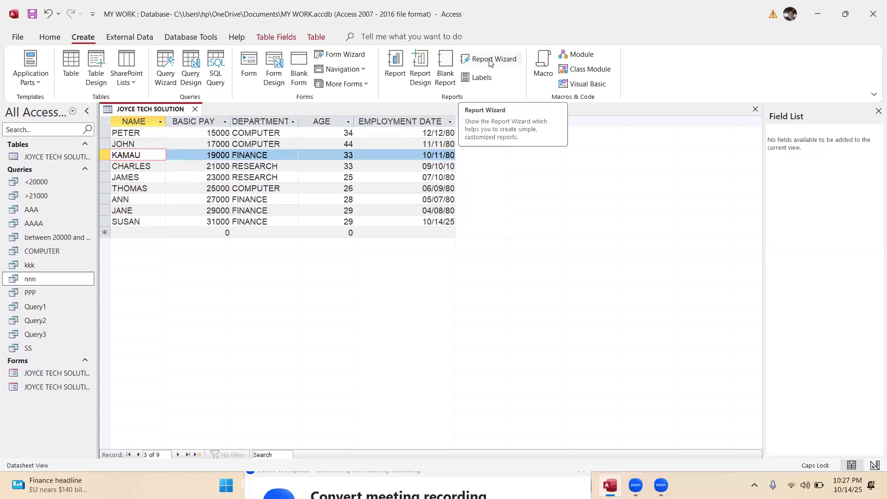
left_click(495, 59)
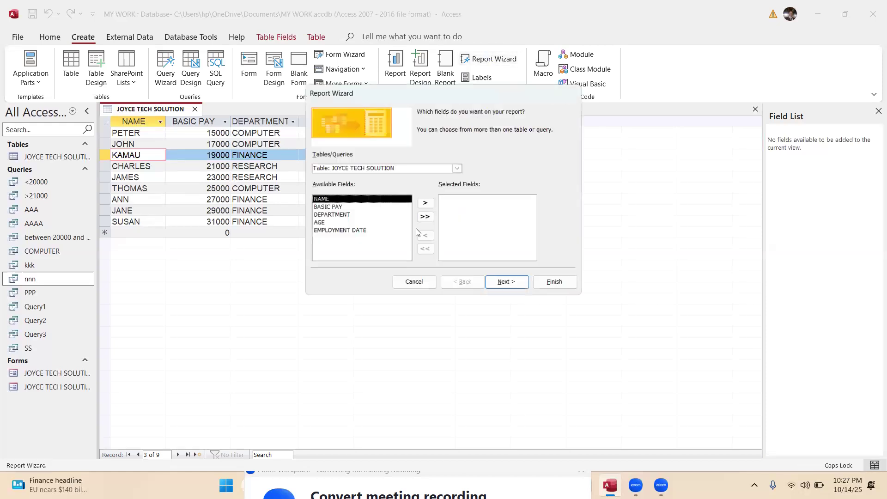
left_click(425, 217)
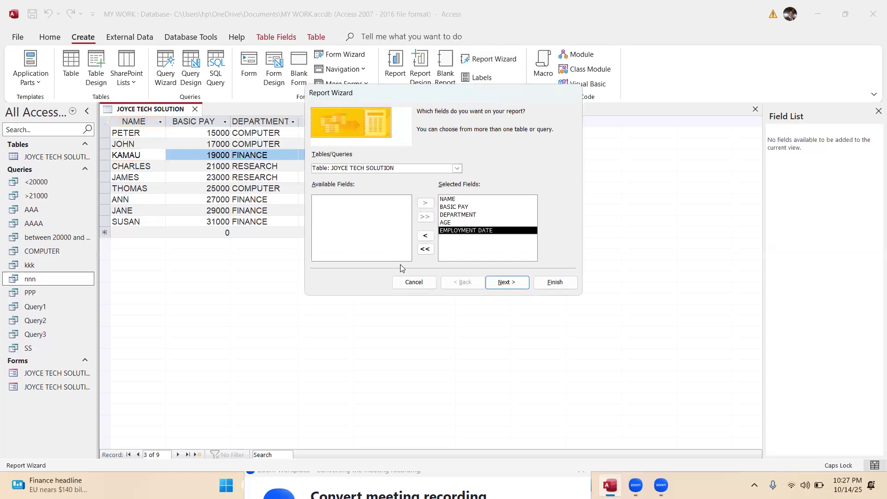
left_click(446, 223)
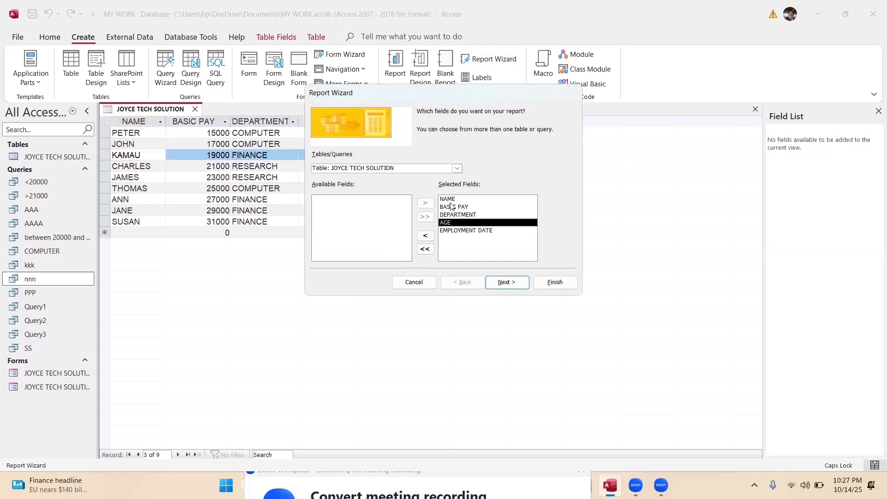
left_click(453, 206)
left_click(426, 236)
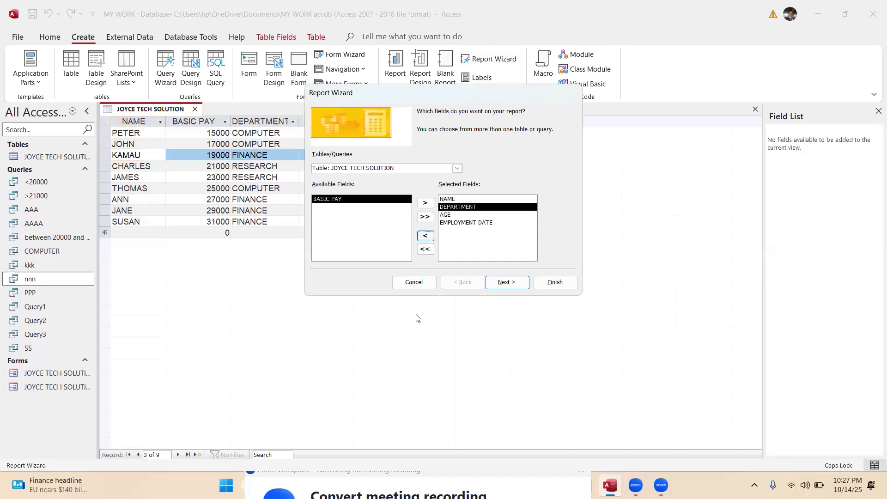
left_click(425, 203)
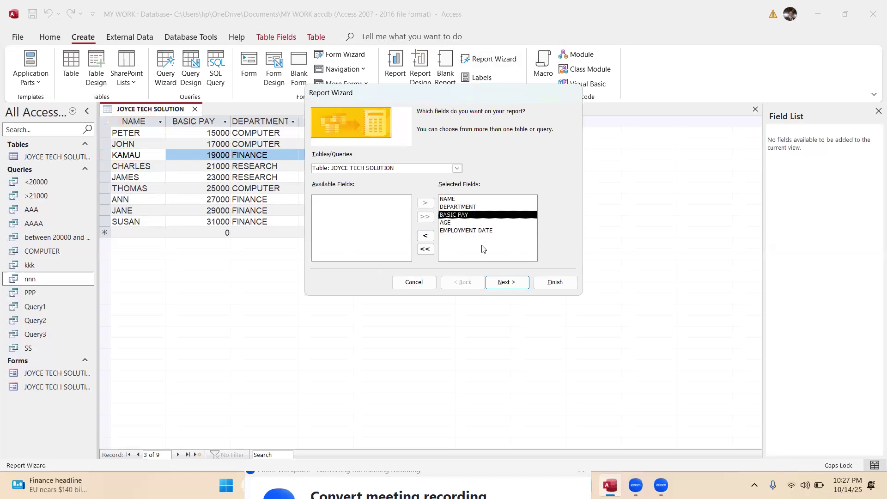
- Add AGE as the report's grouping level
left_click(507, 282)
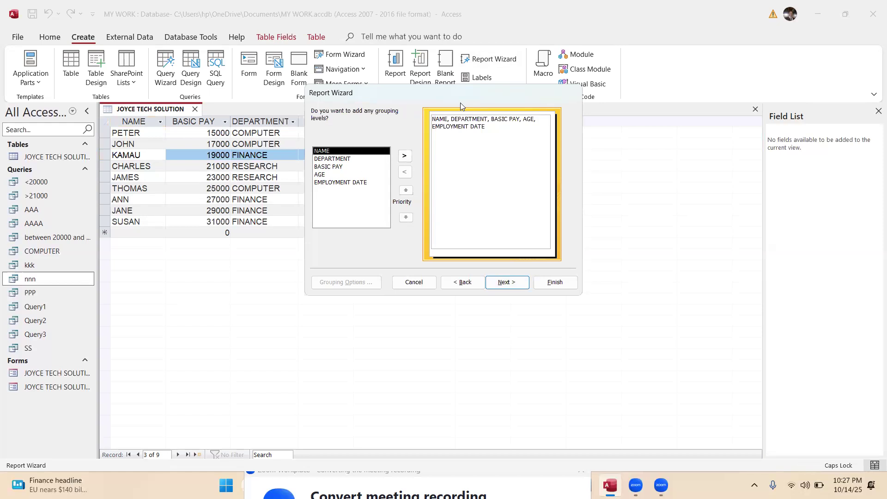
left_click(320, 175)
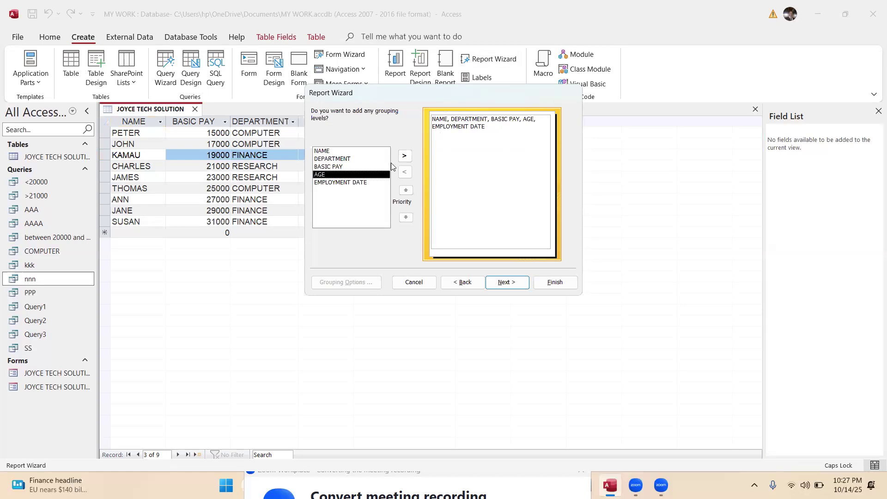
left_click(405, 156)
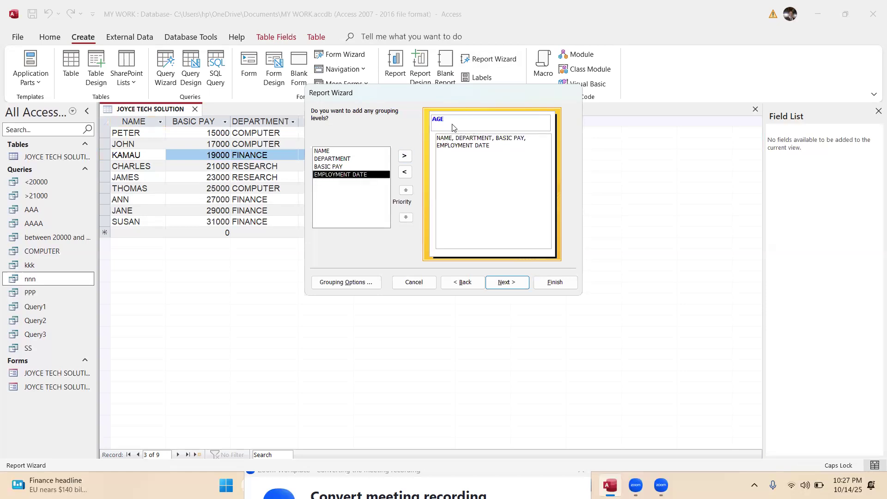
- Finish the Report Wizard without a sort order, keeping the default layout and the title JOYCE TECH SOLUTION, and preview the report
left_click(507, 282)
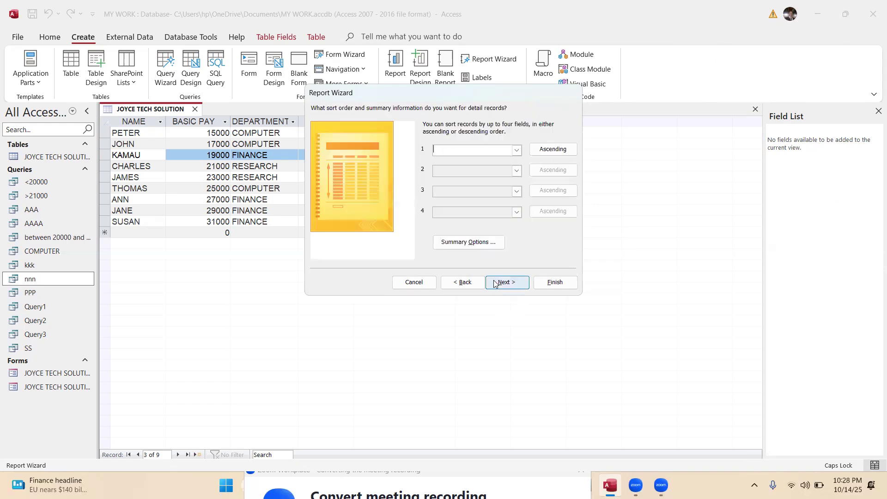
left_click(508, 281)
left_click(507, 281)
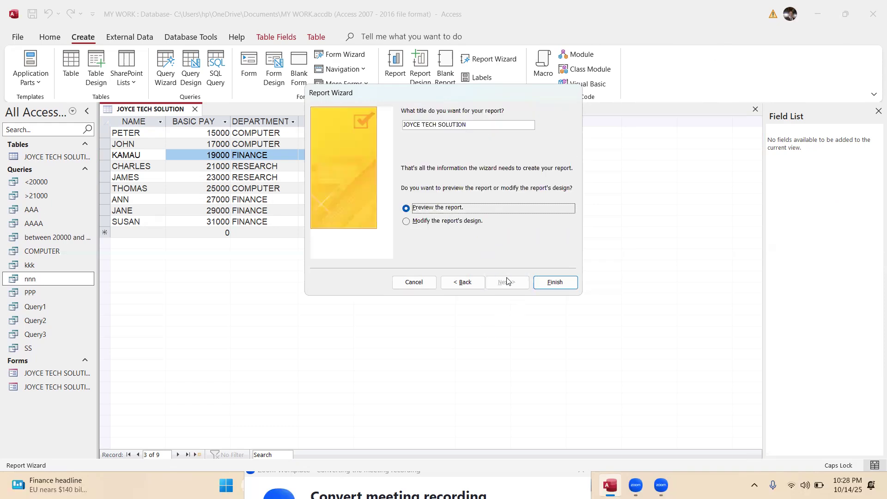
left_click(559, 282)
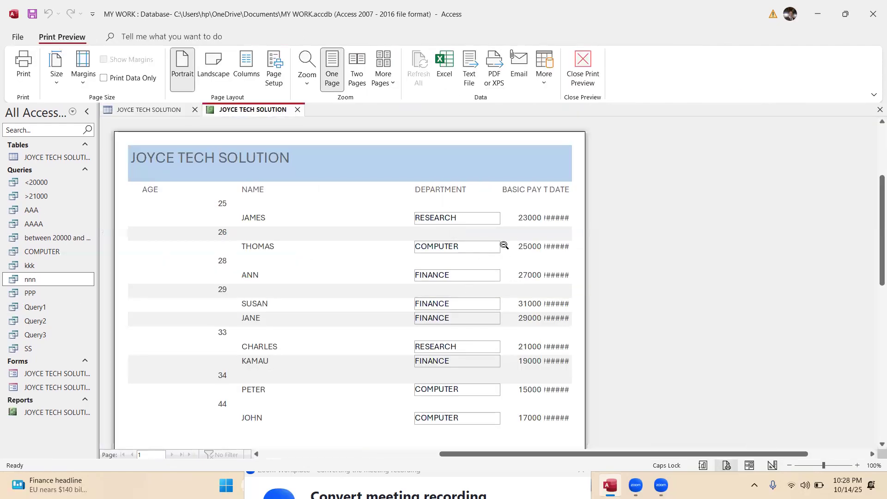
- Switch the JOYCE TECH SOLUTION report from Print Preview to Layout View
scroll(371, 303, "down", 3)
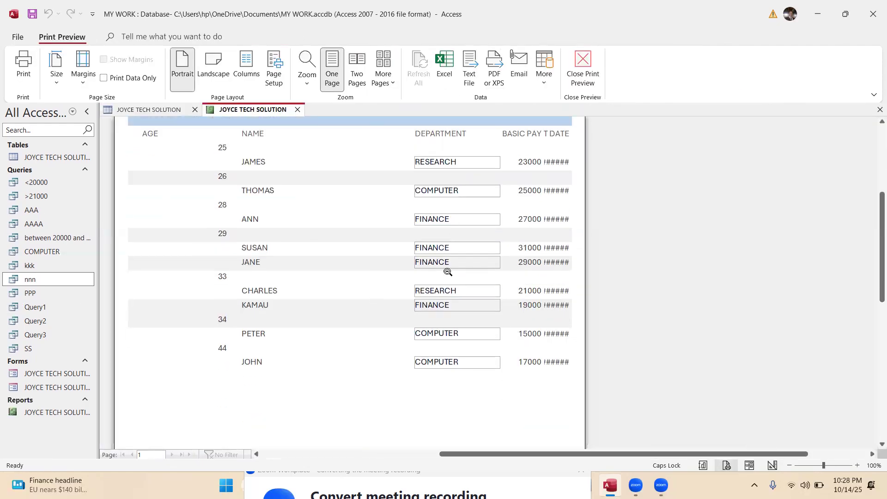
scroll(484, 282, "up", 1)
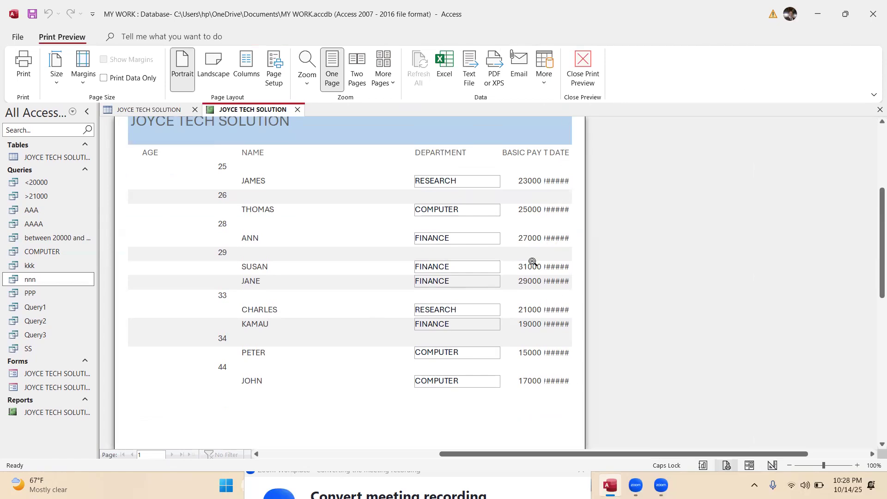
left_click(327, 170)
left_click(453, 150)
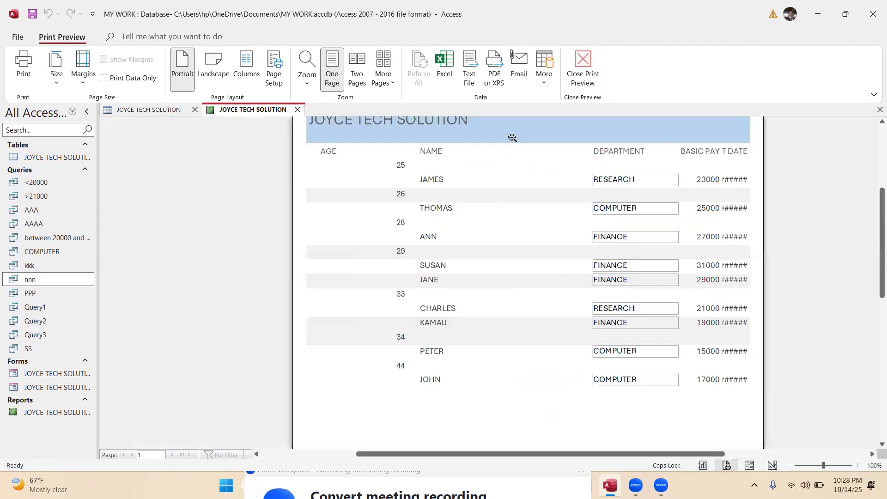
left_click(505, 159)
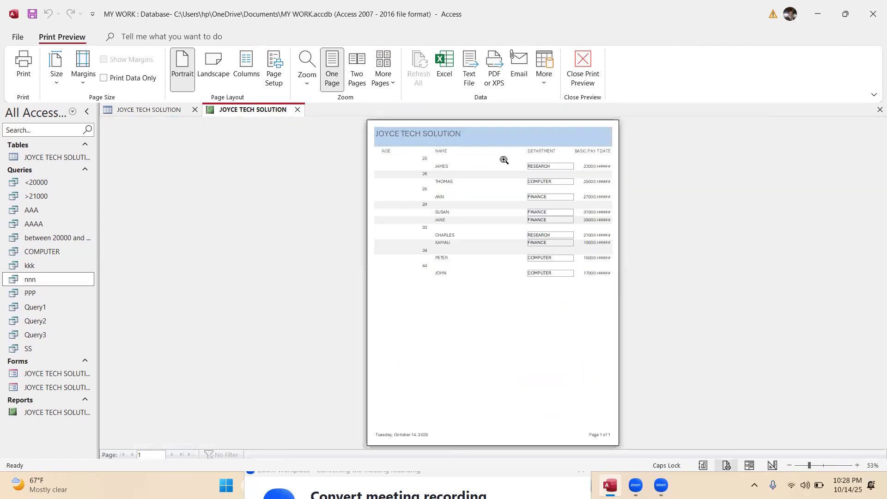
left_click(495, 159)
right_click(484, 127)
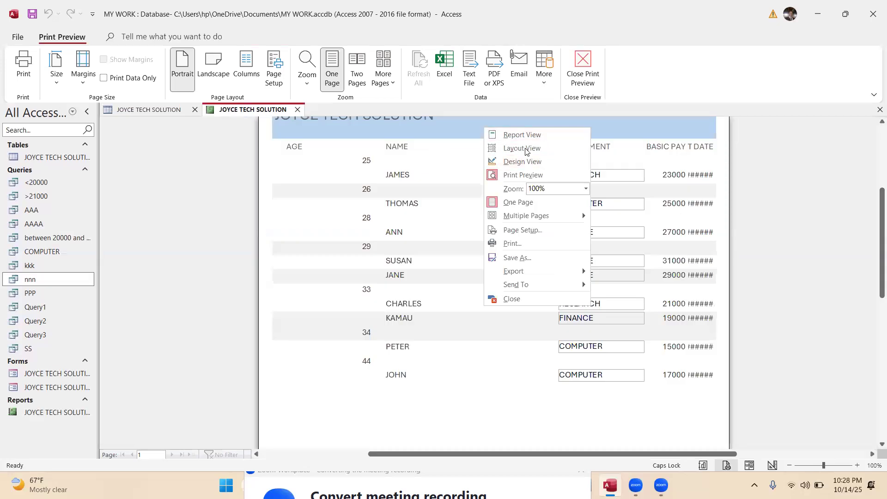
left_click(465, 128)
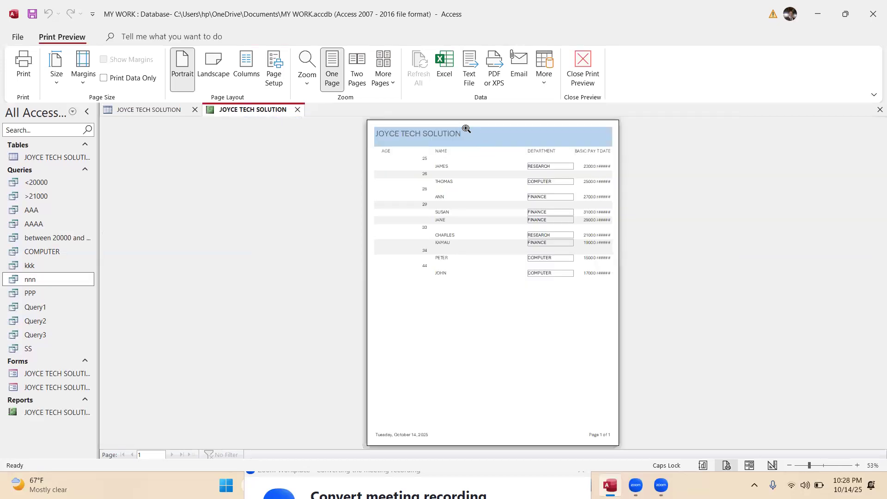
right_click(490, 333)
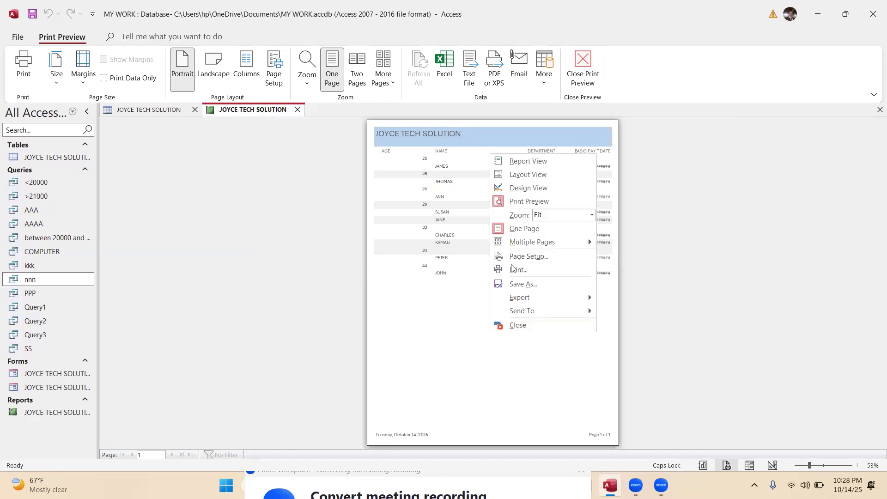
right_click(493, 135)
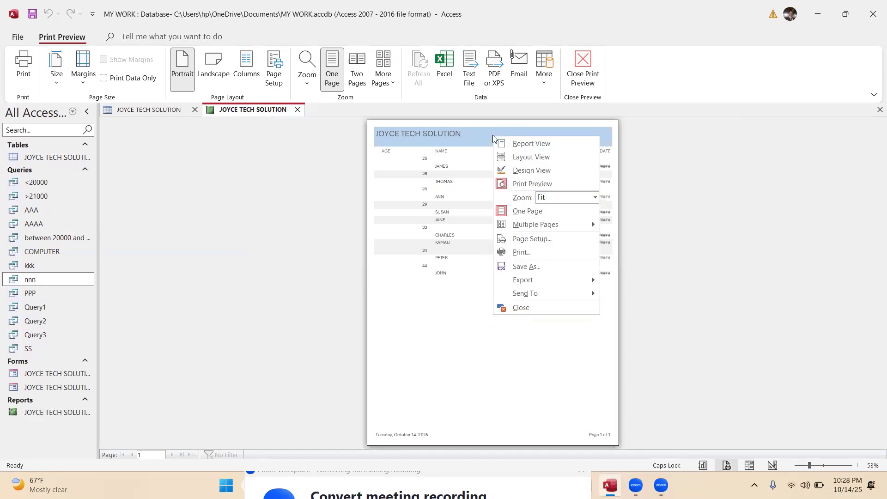
left_click(525, 158)
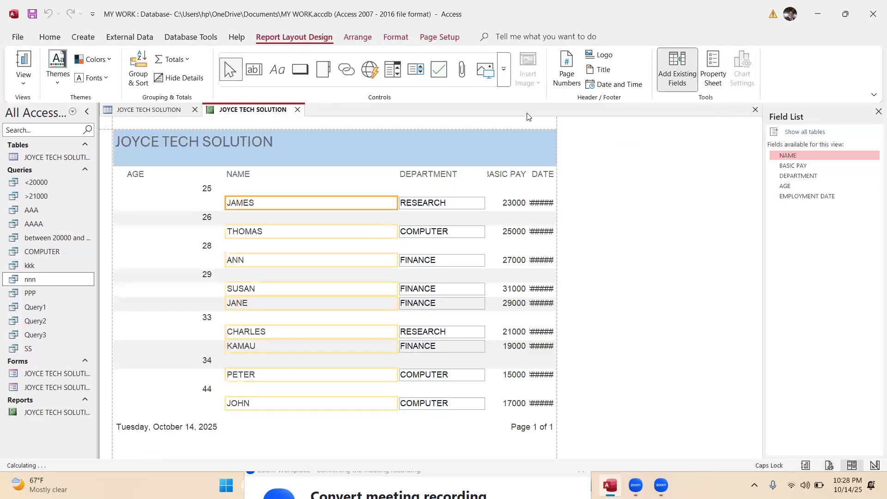
- Narrow the NAME boxes and resize the DEPARTMENT boxes so they sit directly beside the names
left_click_drag(397, 203, 282, 204)
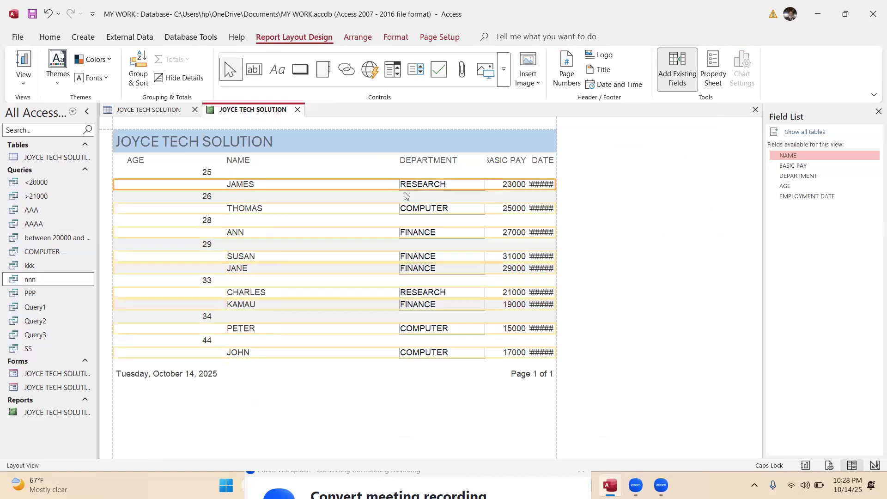
left_click(398, 189)
left_click_drag(397, 188, 279, 186)
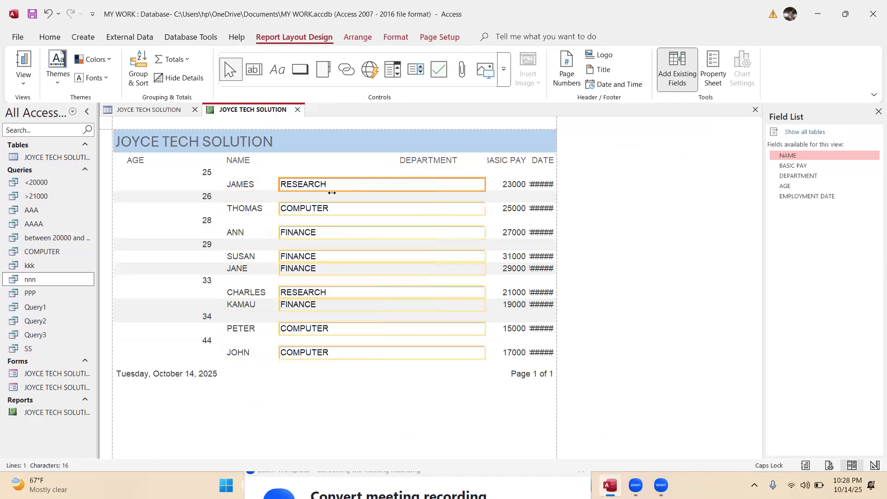
left_click_drag(363, 191, 352, 191)
- Resize the DEPARTMENT heading so it starts above the DEPARTMENT boxes and is only slightly wider than them
left_click(405, 160)
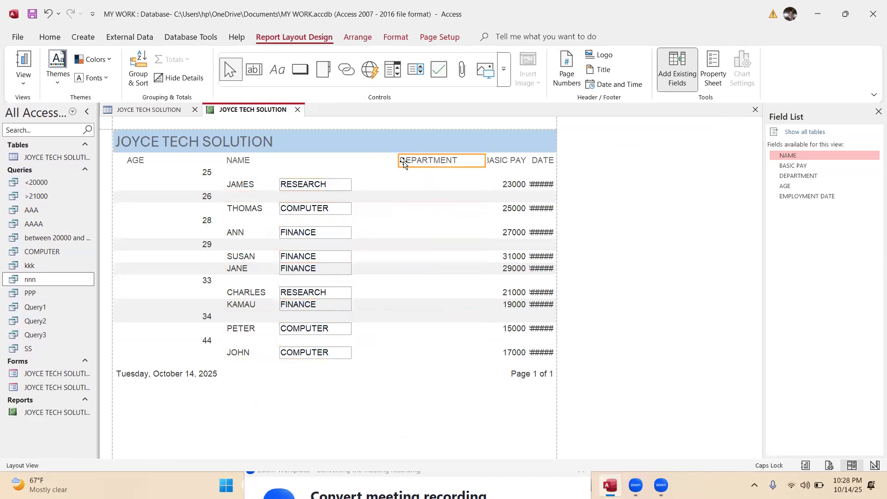
left_click_drag(398, 161, 276, 167)
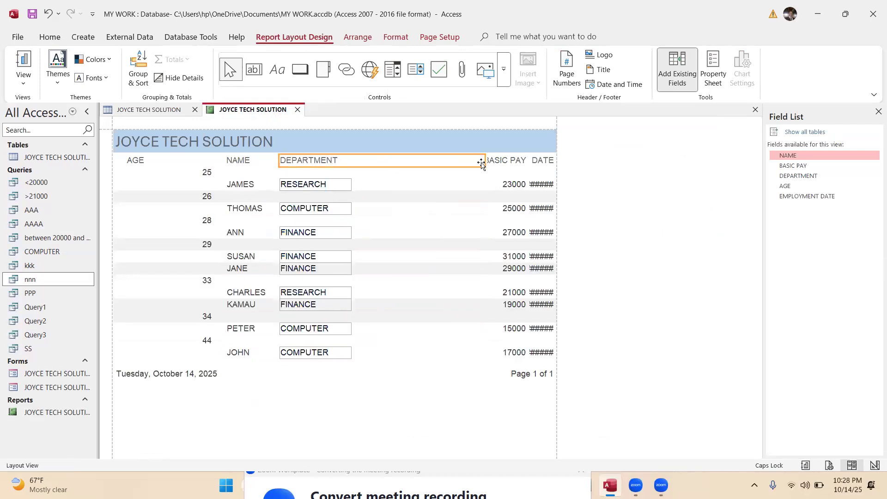
left_click_drag(486, 162, 359, 166)
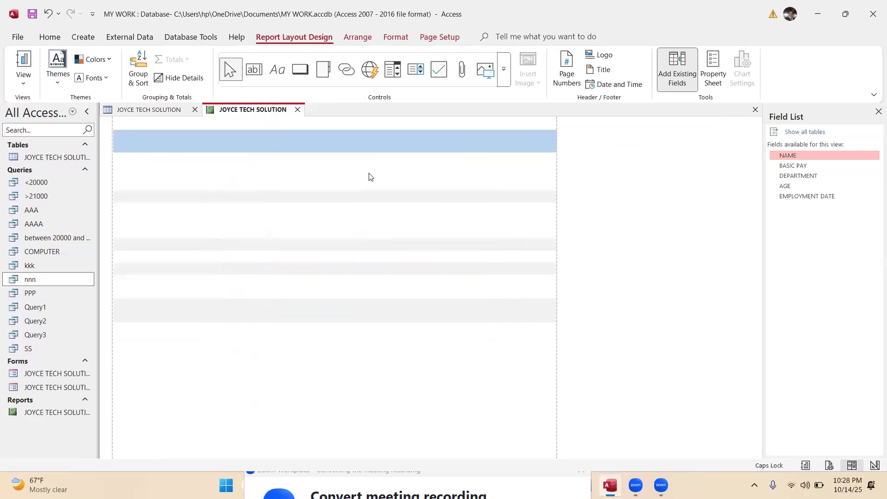
- Shift the BASIC PAY heading and its value boxes closer to the DEPARTMENT column by resizing their edges
left_click(490, 162)
left_click_drag(482, 165, 361, 164)
left_click_drag(519, 160, 433, 163)
left_click(509, 187)
left_click_drag(485, 186, 416, 192)
- Resize the EMPLOYMENT DATE boxes and heading beside BASIC PAY so the complete dates and heading text fit
left_click(540, 185)
left_click_drag(528, 190, 425, 192)
left_click_drag(553, 186, 449, 165)
left_click(544, 161)
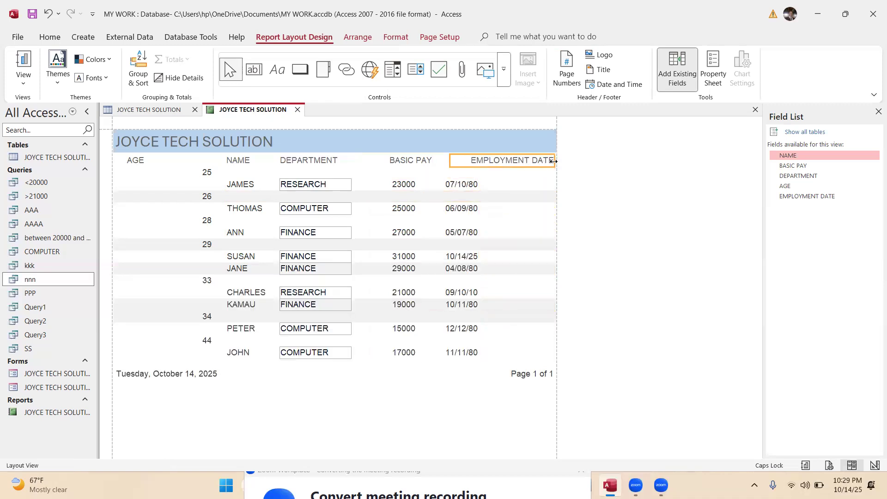
left_click_drag(555, 160, 540, 163)
- Save the adjusted layout of the JOYCE TECH SOLUTION report and close it
left_click(510, 213)
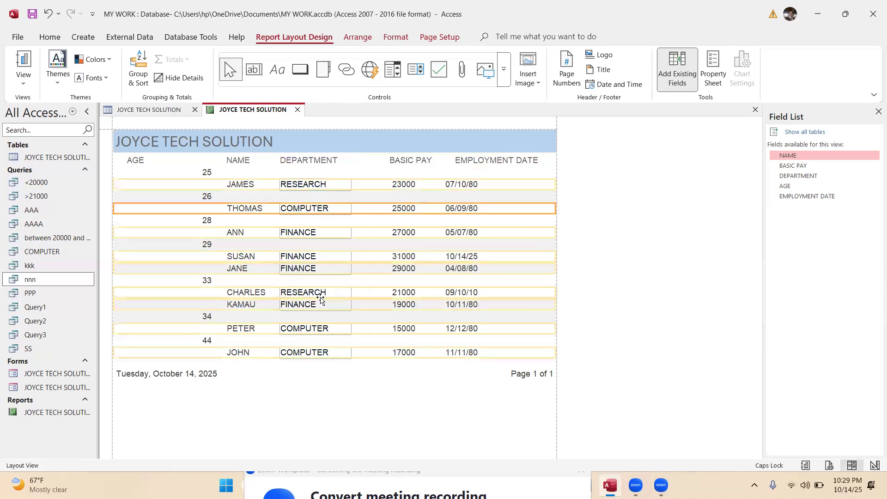
right_click(264, 110)
left_click(293, 120)
right_click(270, 110)
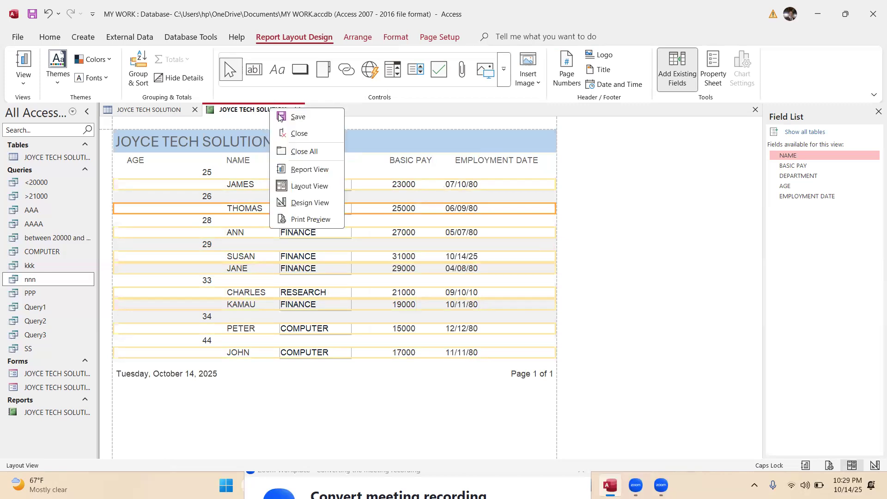
left_click(296, 134)
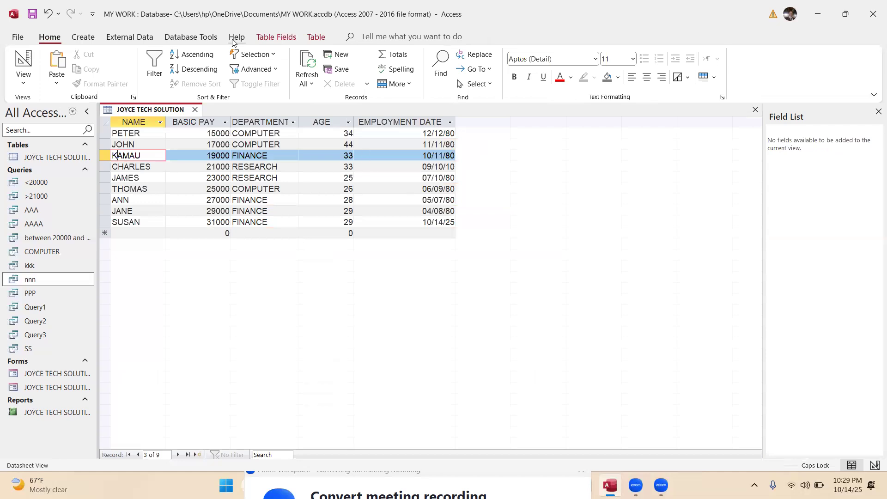
- Close the Field List and collapse the Navigation Pane to fit the whole table beside the Exercise 5 PDF
left_click(84, 37)
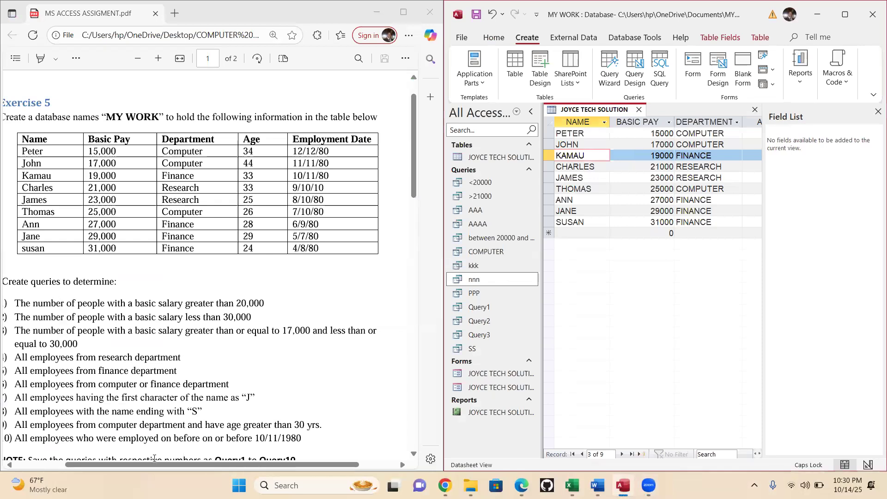
left_click_drag(149, 466, 130, 451)
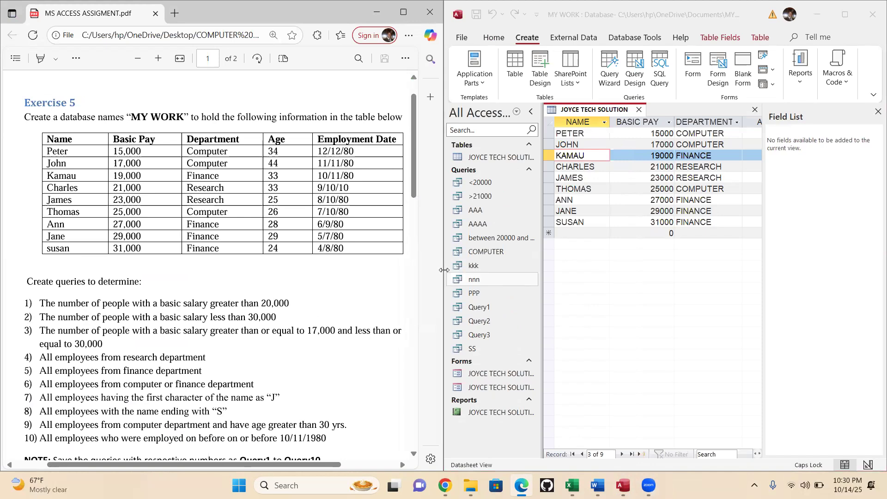
mouse_move(445, 485)
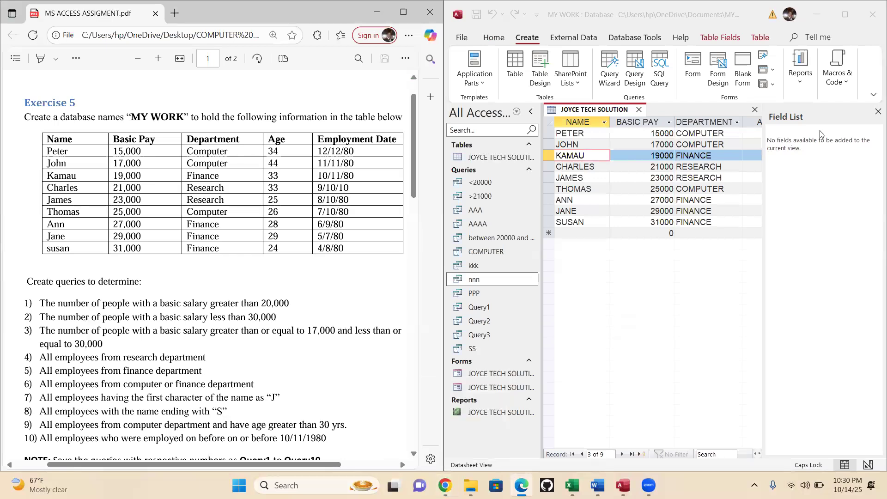
left_click(875, 115)
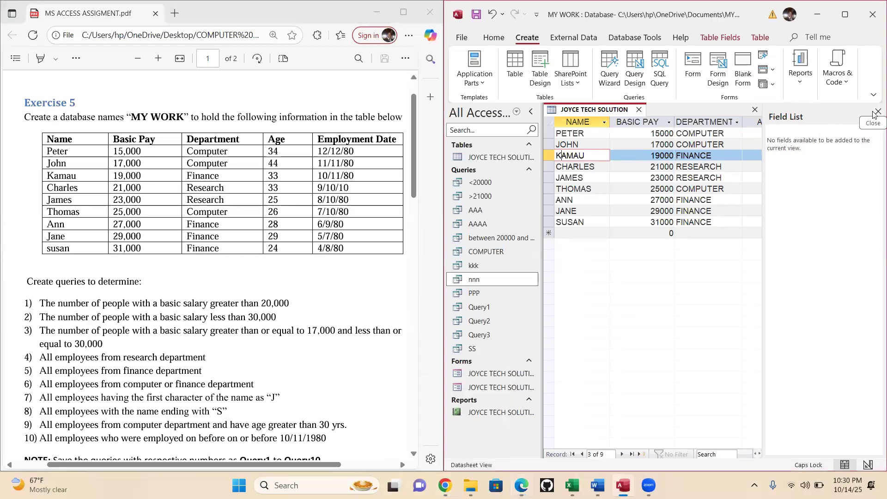
left_click(875, 114)
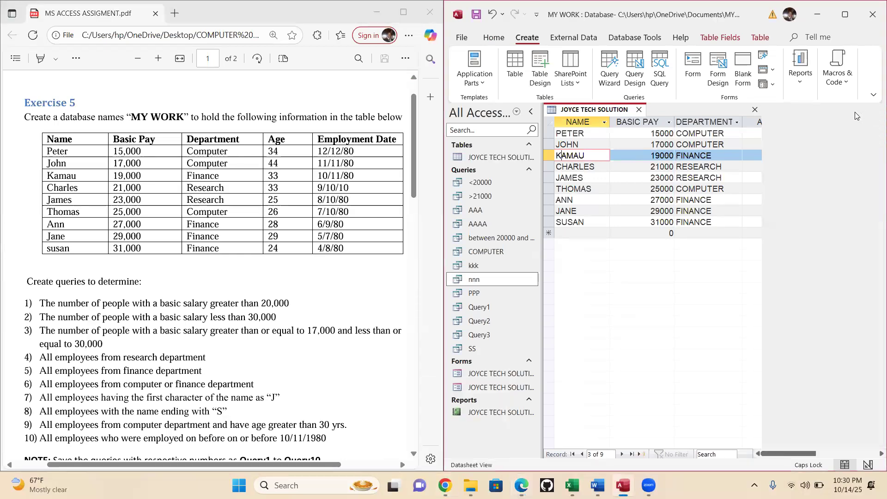
left_click(530, 111)
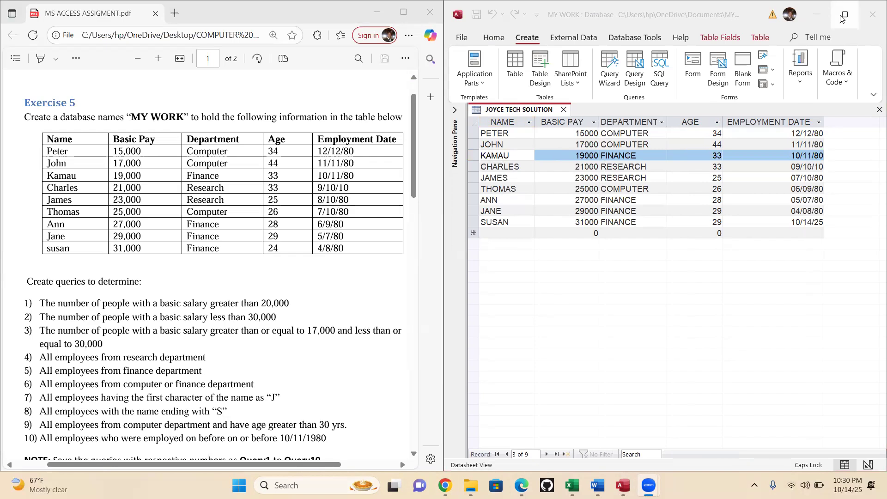
mouse_move(845, 17)
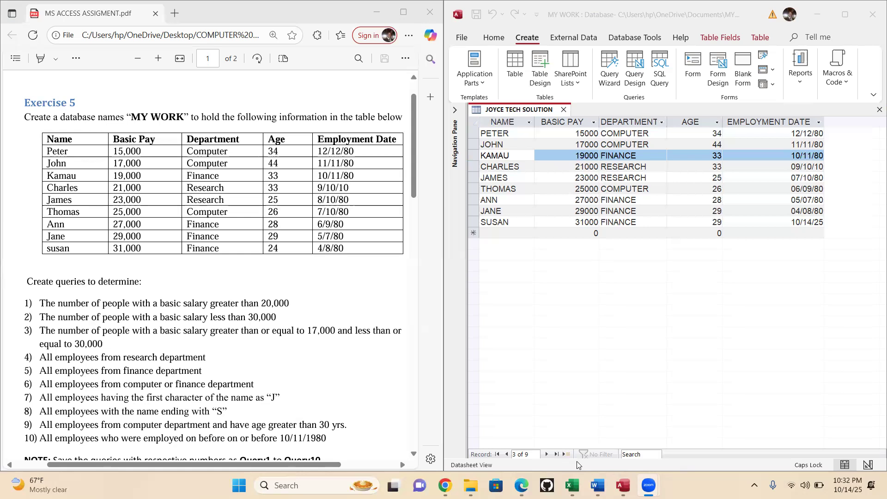
left_click(677, 402)
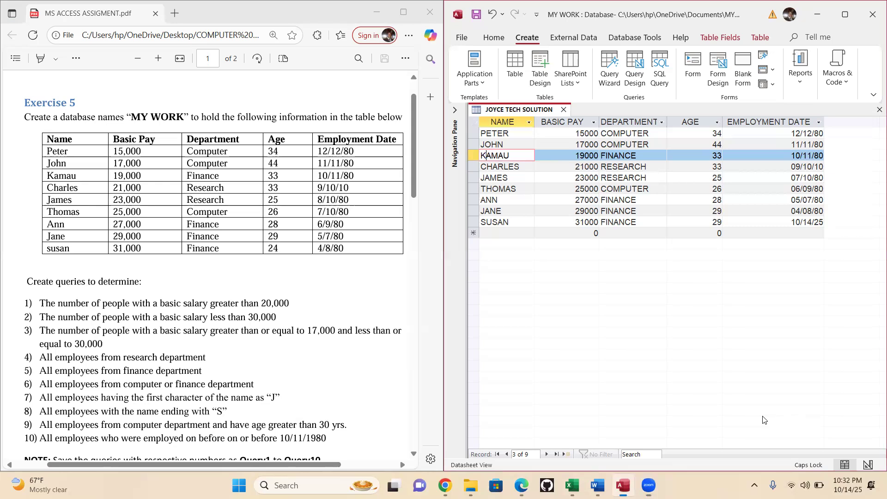
left_click(726, 480)
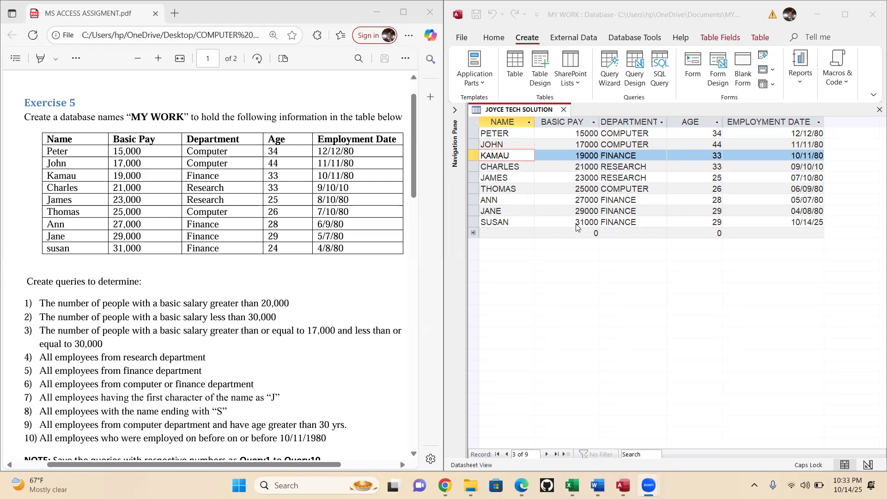
left_click(845, 14)
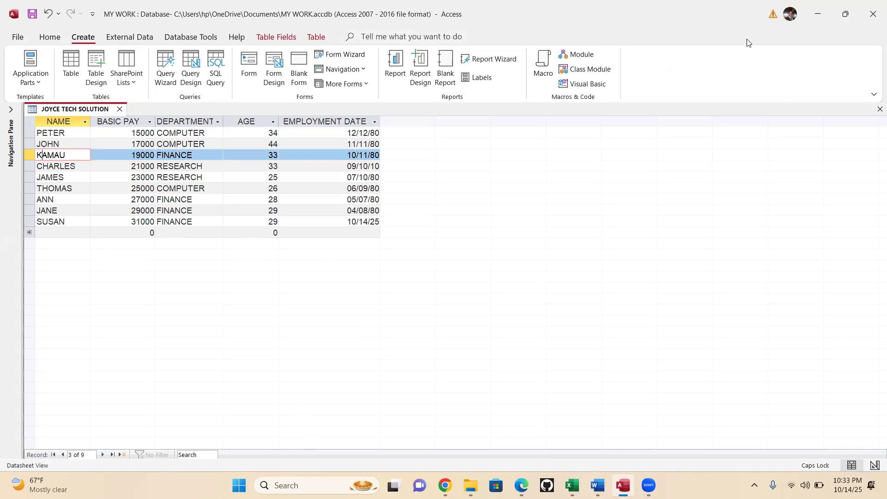
left_click(844, 14)
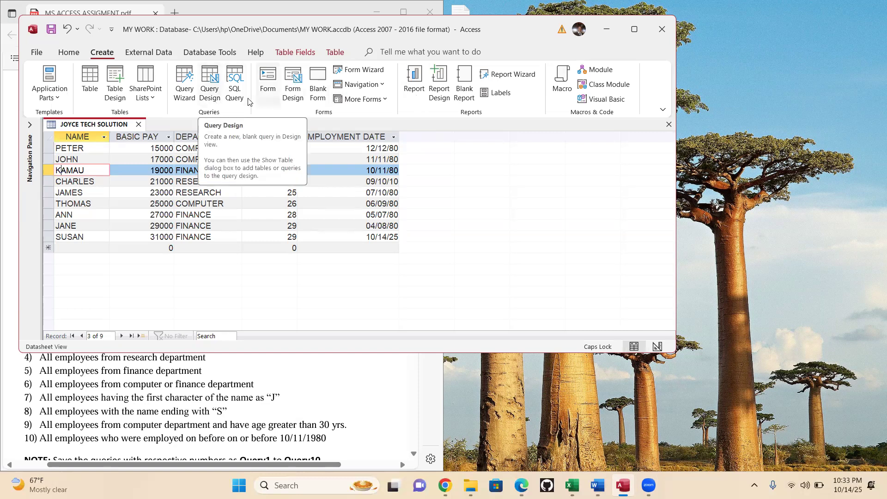
- Create a new query in Design View with the JOYCE TECH SOLUTION table and dock the database window beside the PDF
left_click(215, 102)
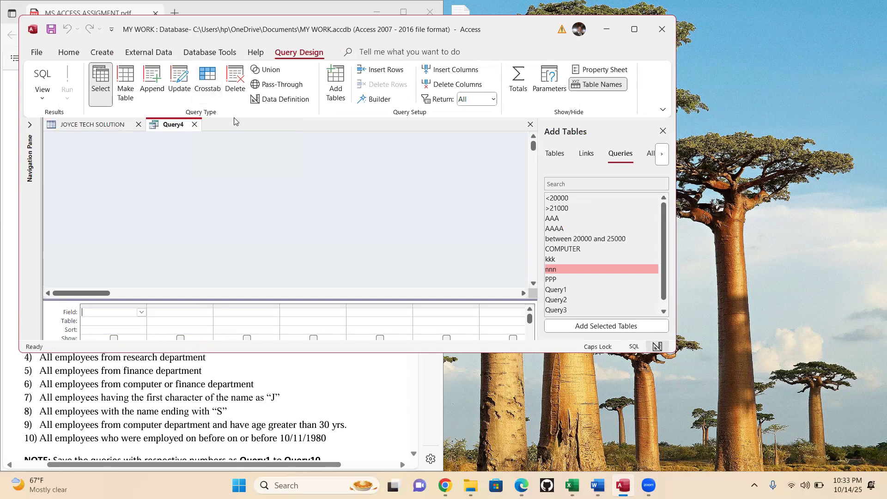
left_click(554, 157)
left_click_drag(573, 200, 200, 173)
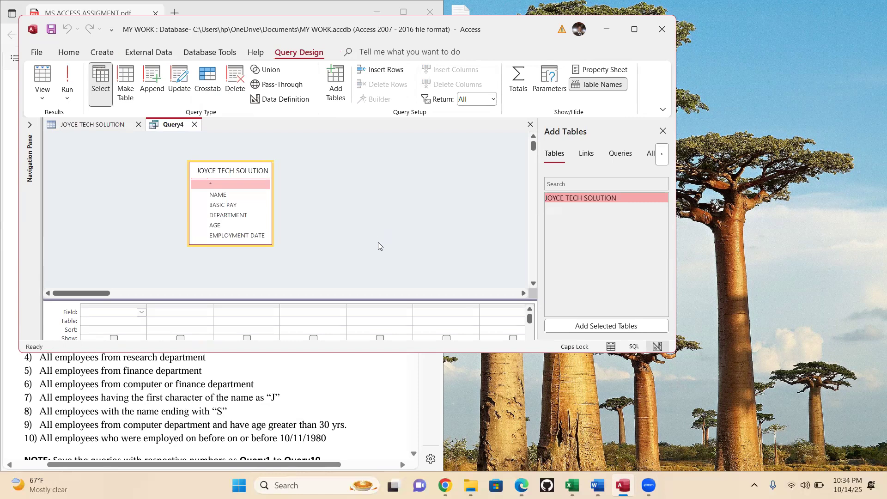
key("super+Right")
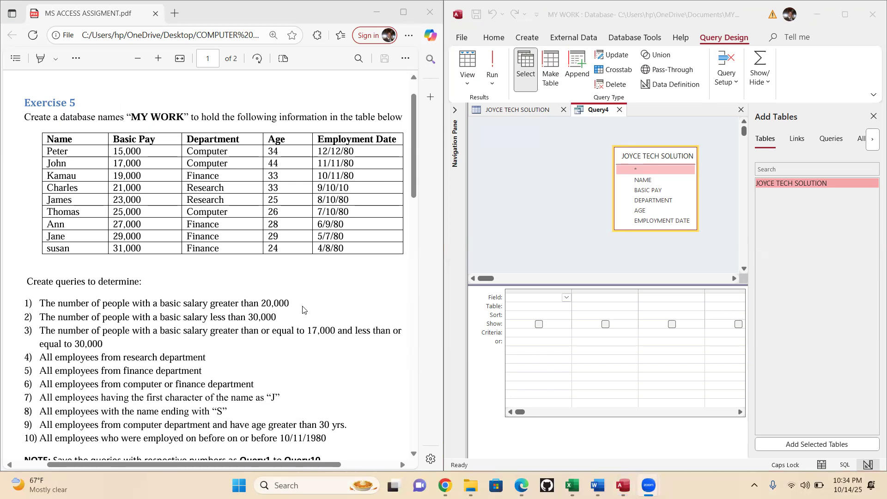
- Add all JOYCE TECH SOLUTION fields to the query grid, set the BASIC PAY criterion to >20000 and run the query
double_click(656, 157)
left_click_drag(642, 184, 538, 343)
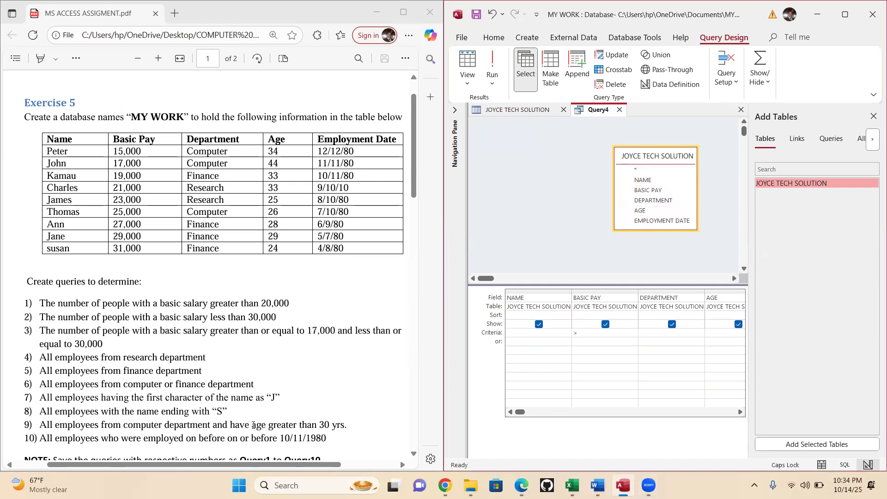
type("0000")
left_click(493, 68)
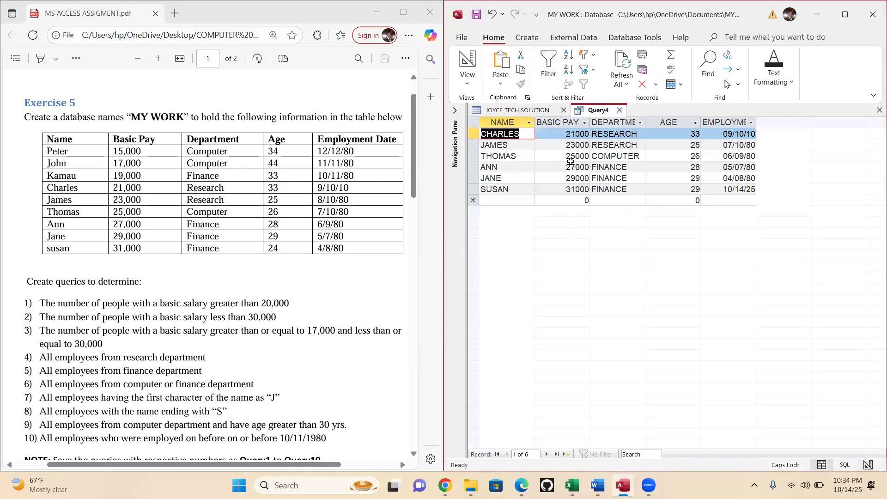
- Save the basic pay above 20,000 query as Query4 and close it
right_click(603, 110)
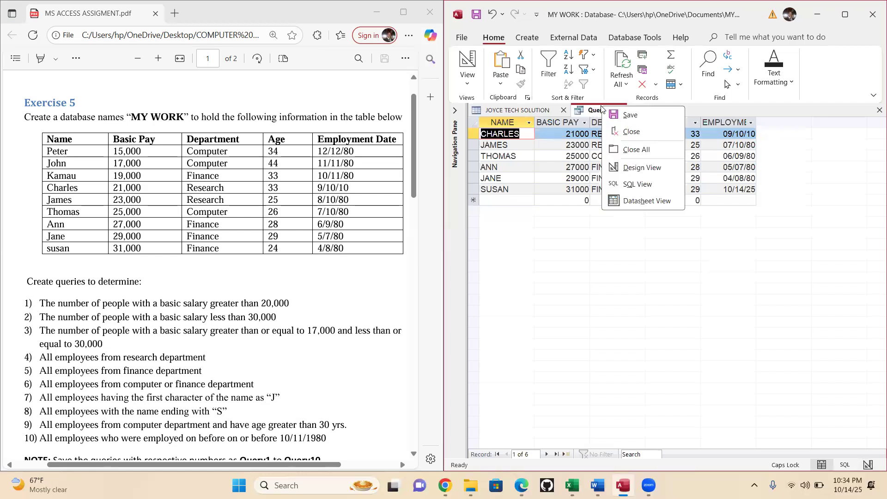
left_click(634, 116)
left_click(674, 192)
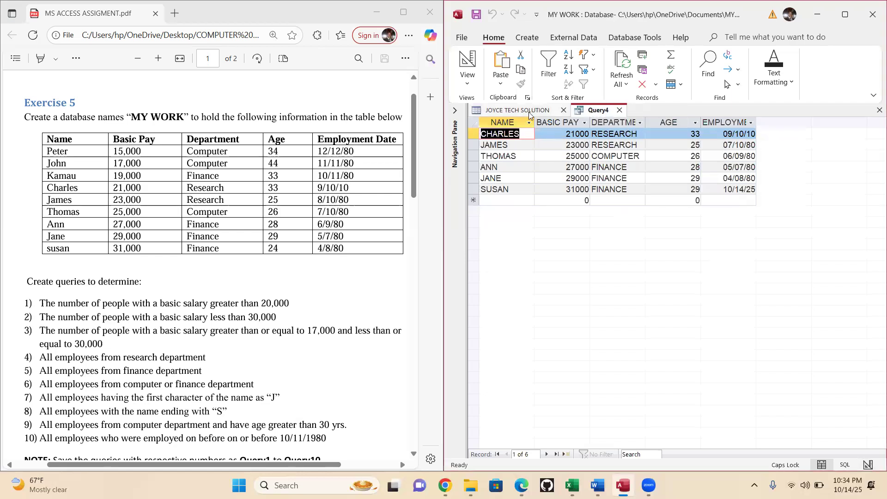
left_click(619, 110)
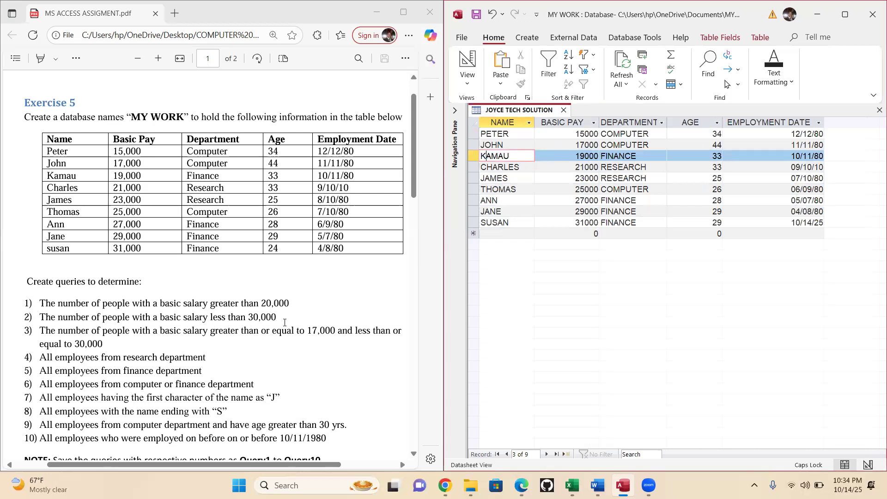
- Create a Design View query with all JOYCE TECH SOLUTION fields and the BASIC PAY criterion <30000, and run it
left_click(527, 38)
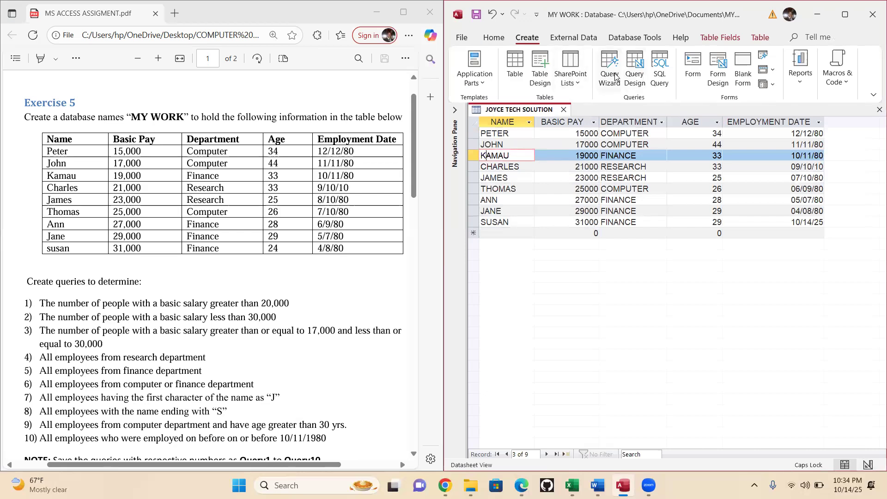
left_click(640, 71)
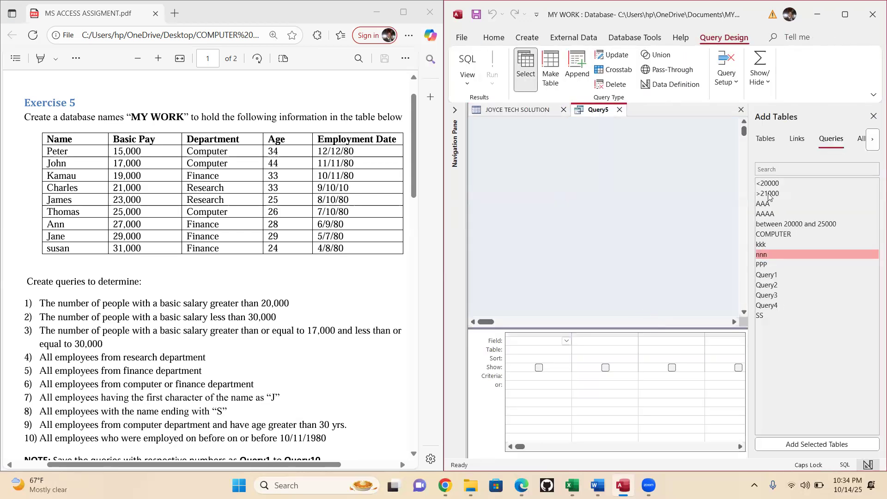
left_click(777, 144)
left_click_drag(779, 184, 586, 378)
double_click(575, 196)
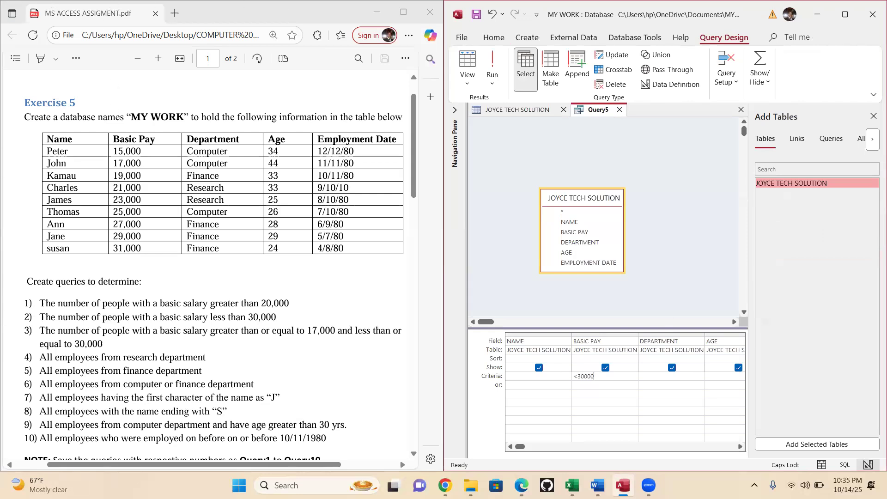
left_click(494, 67)
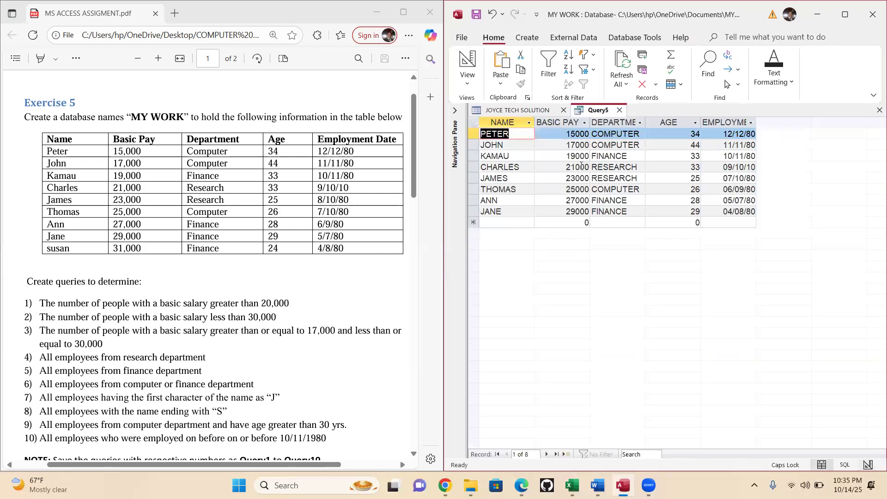
- Save the basic pay below 30,000 query as Query5 and close it
right_click(606, 111)
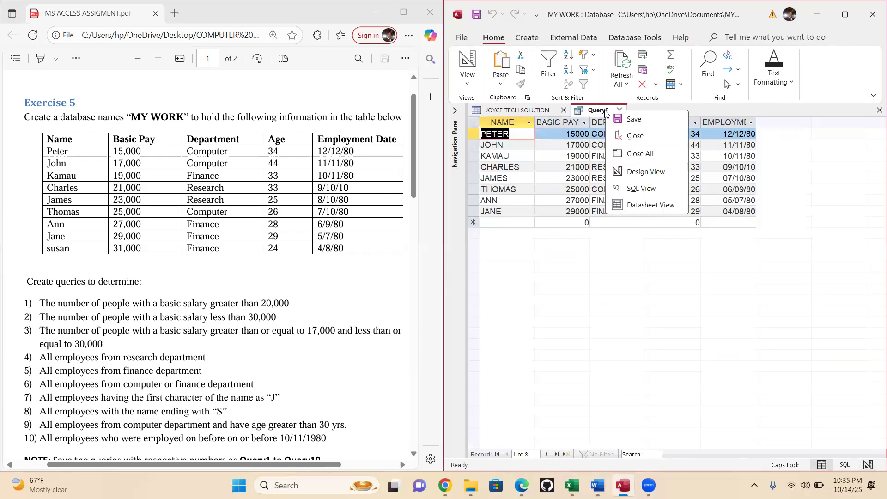
left_click(634, 119)
left_click(671, 191)
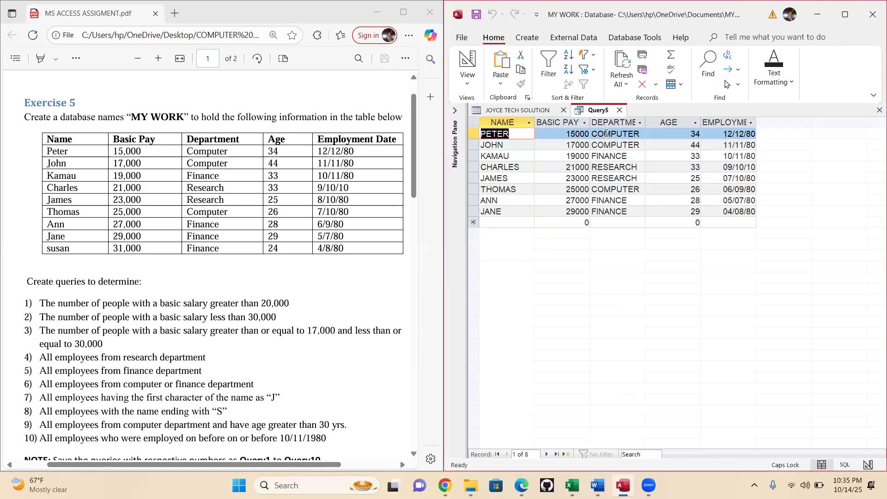
right_click(601, 111)
left_click(631, 132)
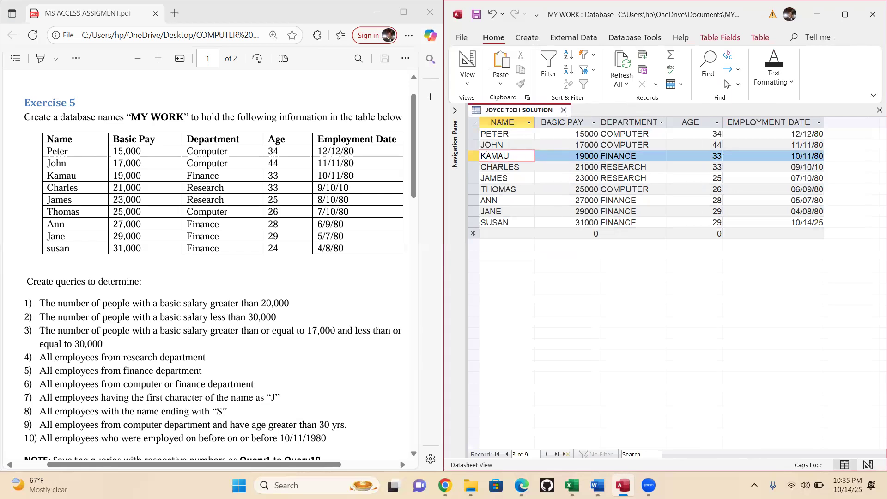
- Create a new Design View query for assignment item 3 and add all fields of the JOYCE TECH SOLUTION table to the grid
left_click(527, 37)
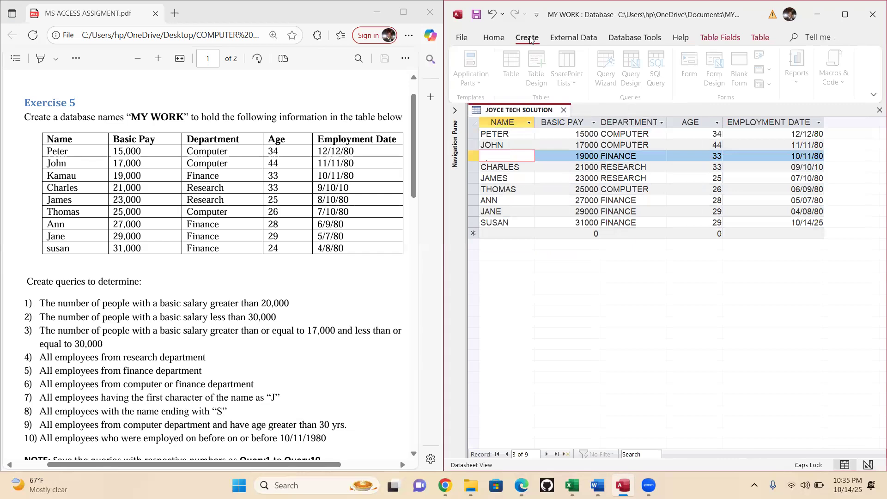
left_click(634, 76)
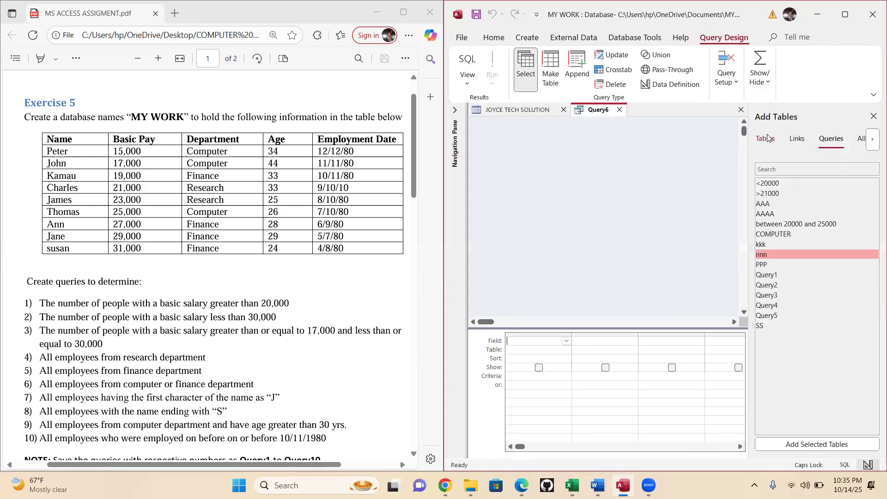
left_click(767, 138)
left_click_drag(790, 183, 540, 349)
double_click(575, 146)
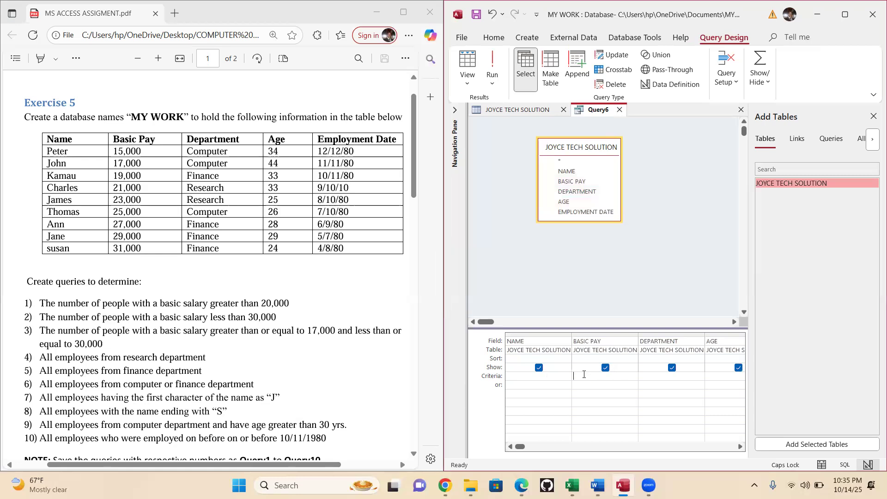
- Set the BASIC PAY criterion to between 17000 and 30000 and run the query
key("Caps_Lock")
type("tween")
type("0")
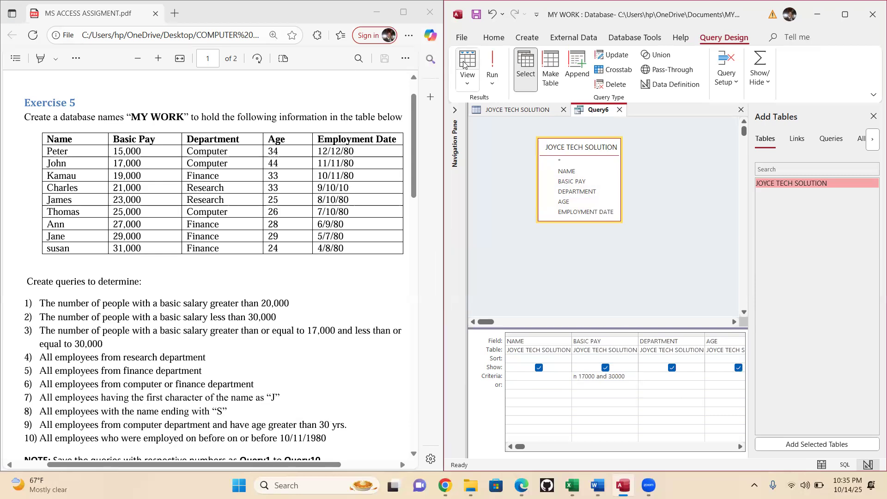
left_click(494, 65)
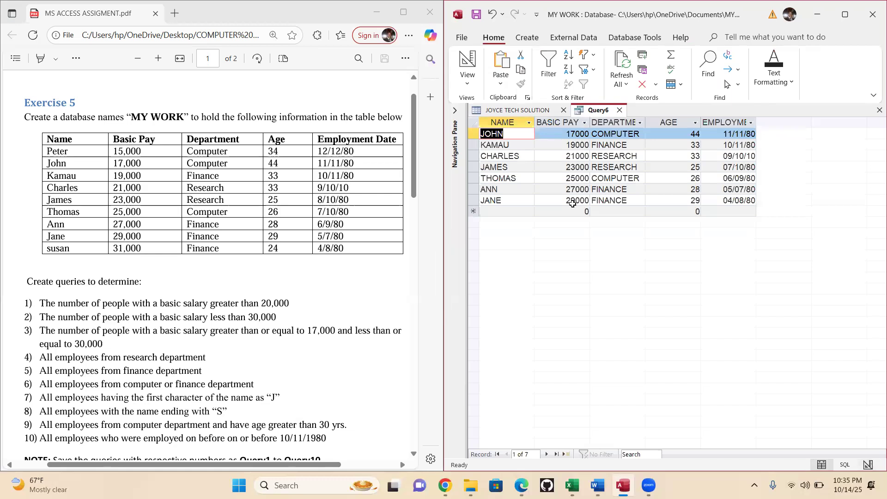
- Save the 17,000 to 30,000 basic pay query as Query6 and close it
right_click(584, 113)
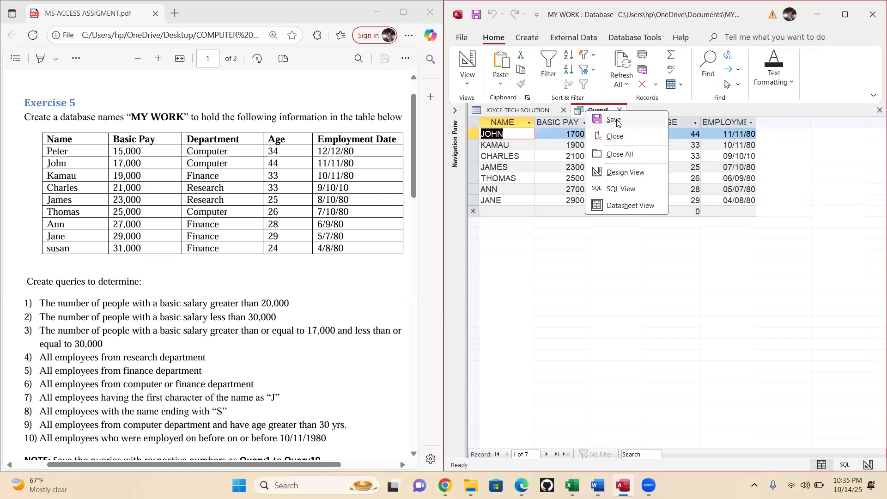
left_click(635, 119)
left_click(667, 190)
right_click(601, 111)
left_click(628, 135)
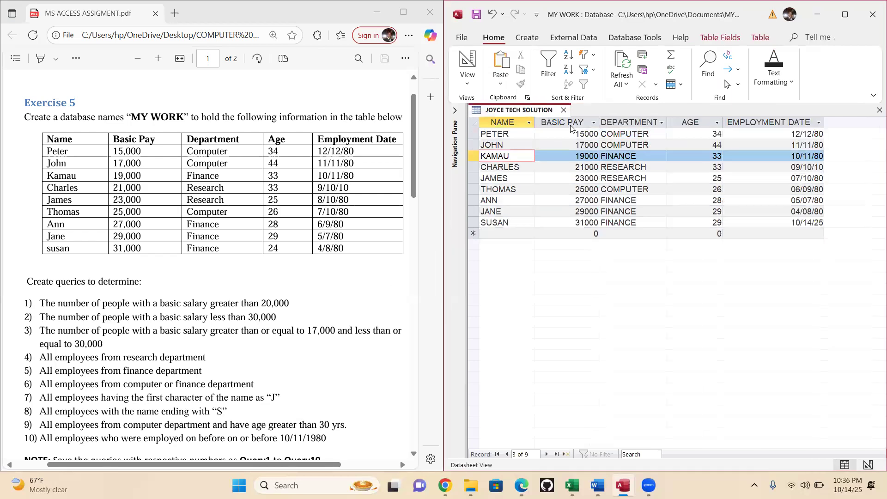
- Create a new Design View query for the research department and add all JOYCE TECH SOLUTION fields to the grid
left_click(527, 38)
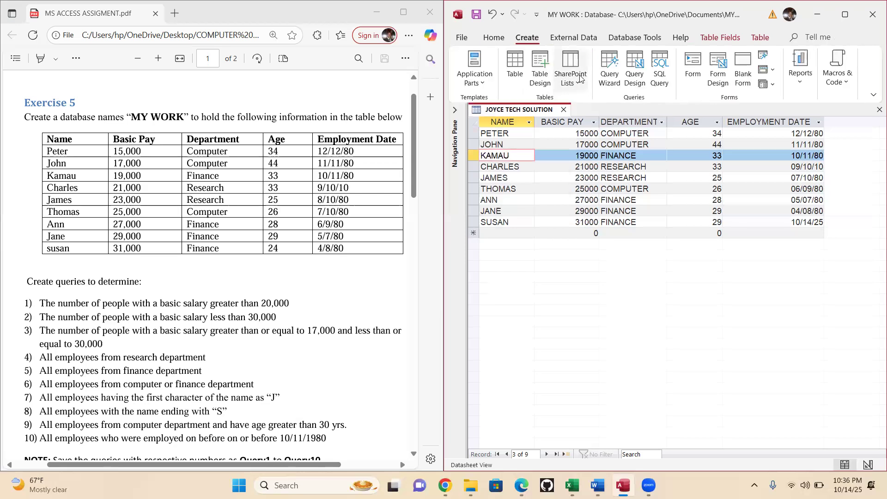
left_click(635, 74)
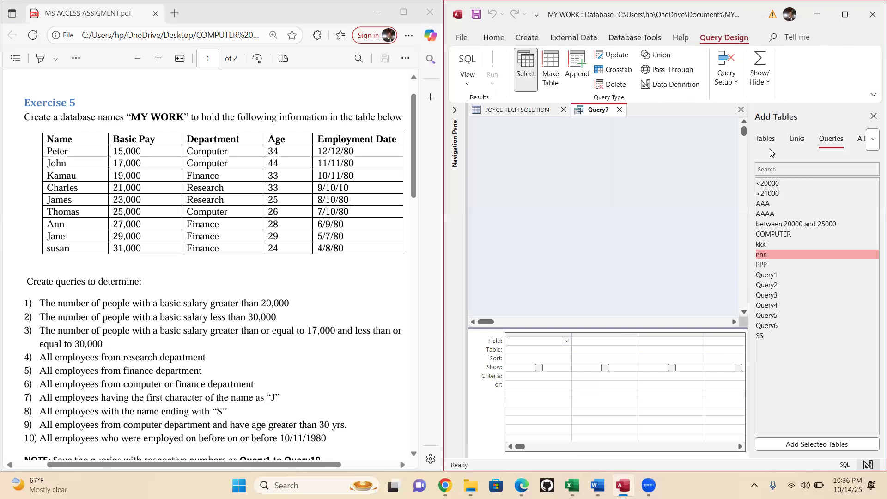
left_click(772, 139)
left_click(794, 183)
left_click_drag(524, 175, 544, 373)
double_click(531, 171)
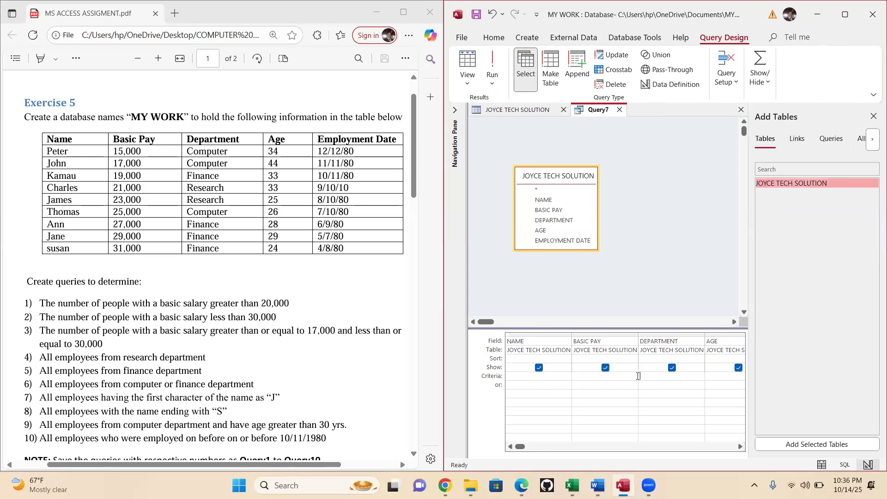
- Set the DEPARTMENT criterion to RESEARCH and run the query
key("Caps_Lock")
type("RESEARCH")
left_click(492, 59)
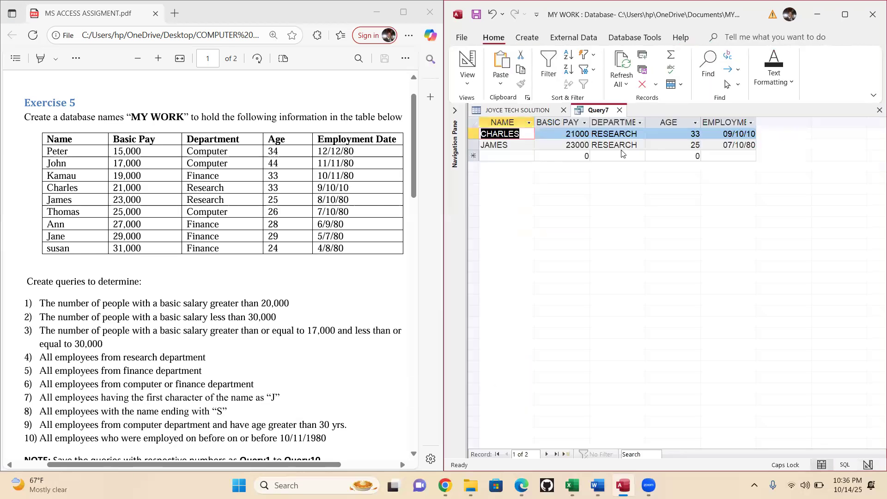
- Save the research department query as Query7 and close it
right_click(593, 116)
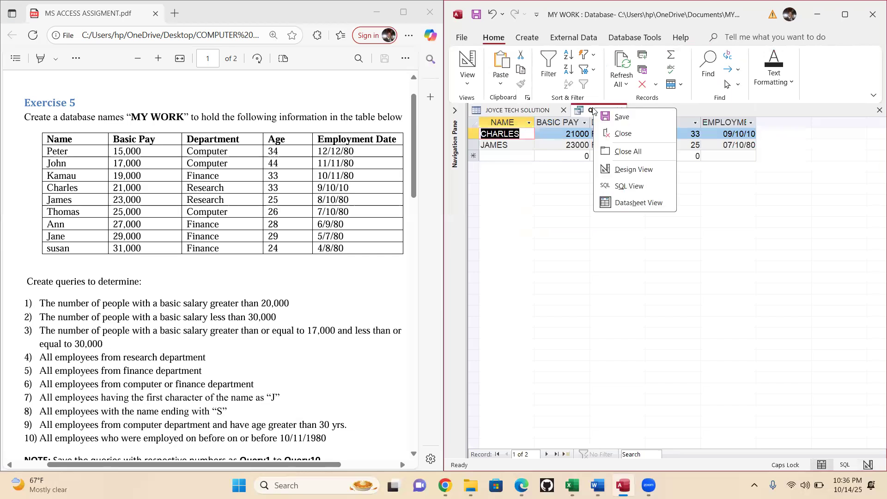
left_click(622, 121)
left_click(669, 192)
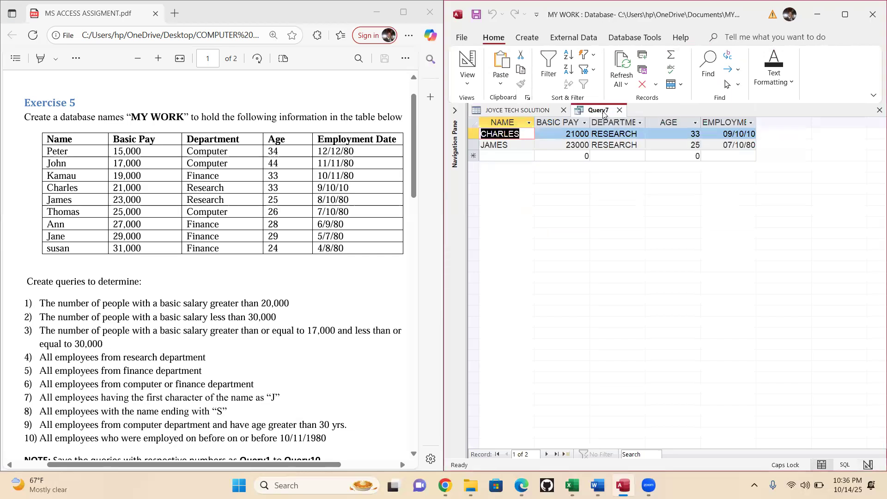
right_click(603, 113)
left_click(642, 138)
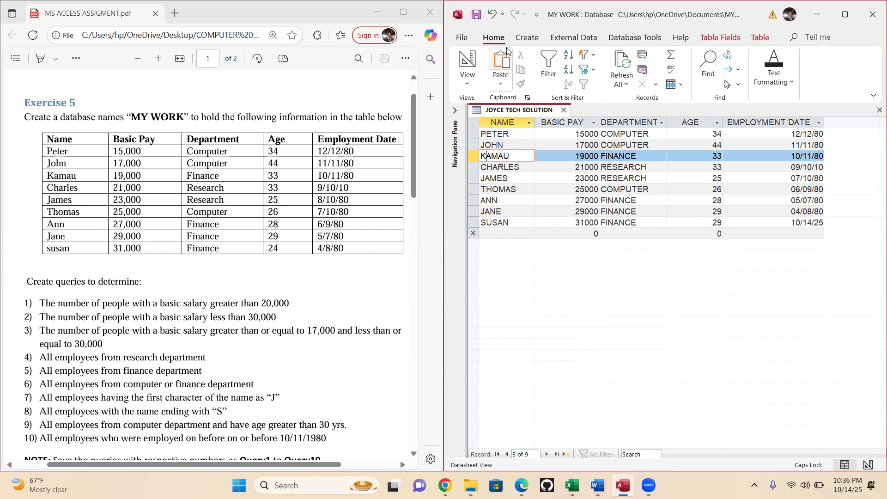
- Create a new Design View query for names starting with J and add all JOYCE TECH SOLUTION fields to the grid
left_click(528, 40)
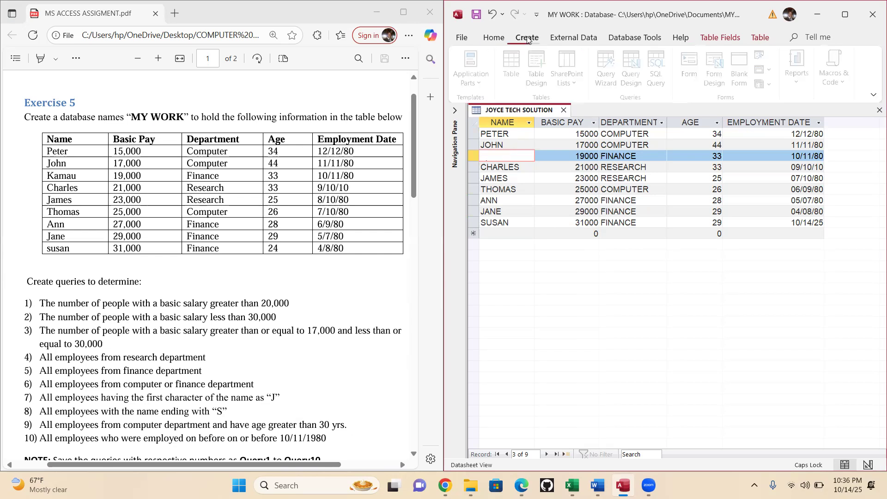
left_click(635, 79)
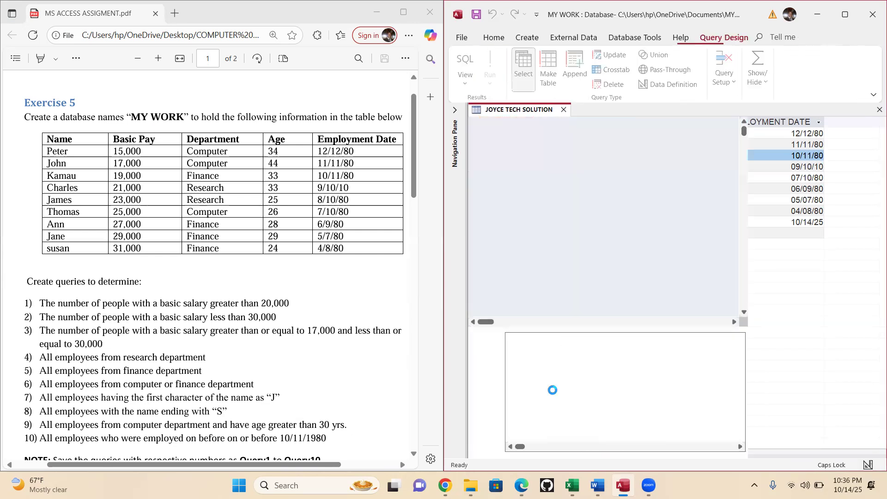
left_click(770, 143)
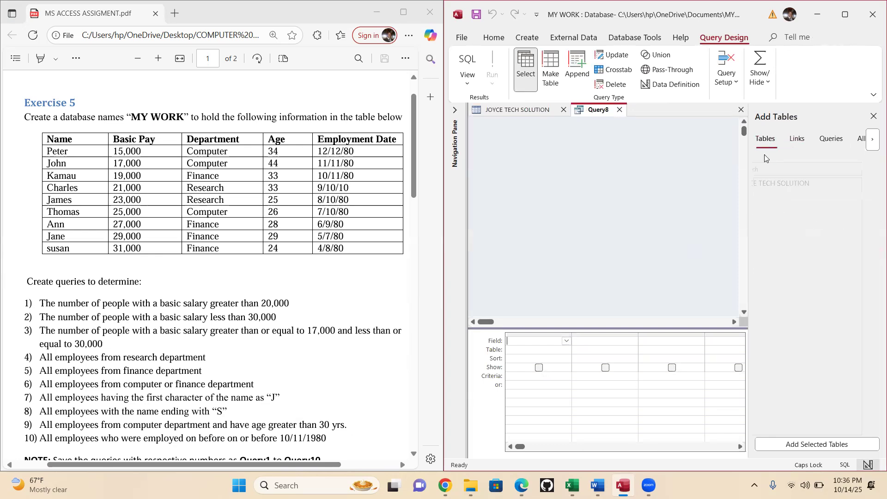
left_click_drag(785, 184, 535, 402)
double_click(530, 167)
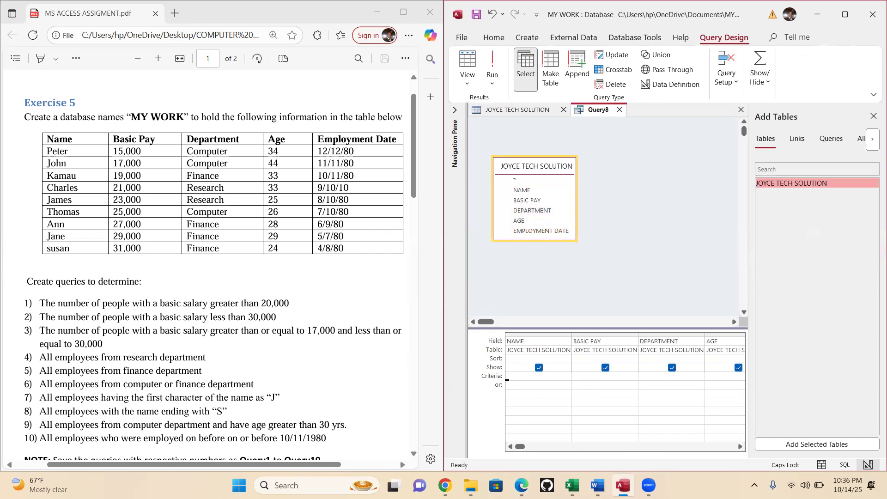
- Set the NAME criterion to J* and run the query
type("J")
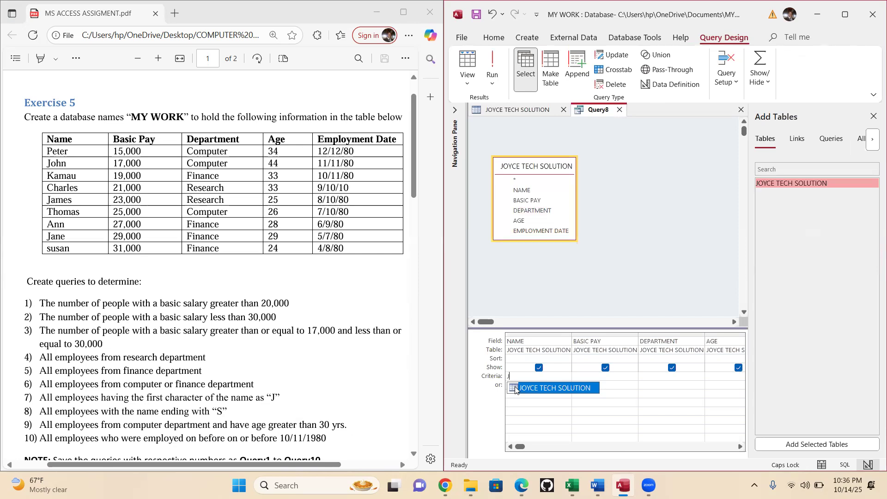
type("*")
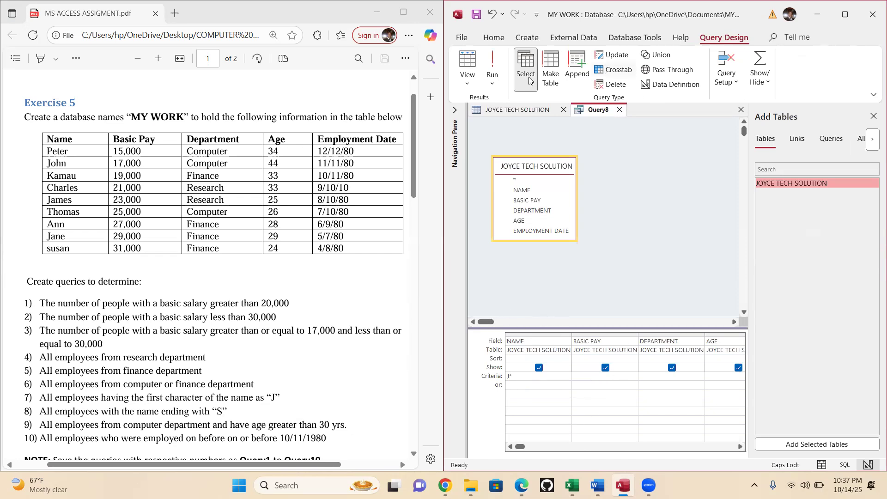
left_click(493, 66)
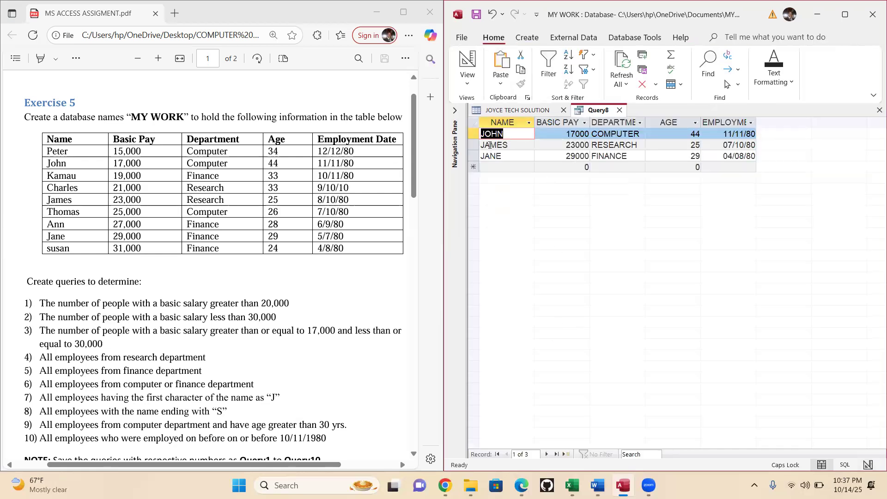
- Save the query for names starting with J as Query8 and close it
right_click(588, 112)
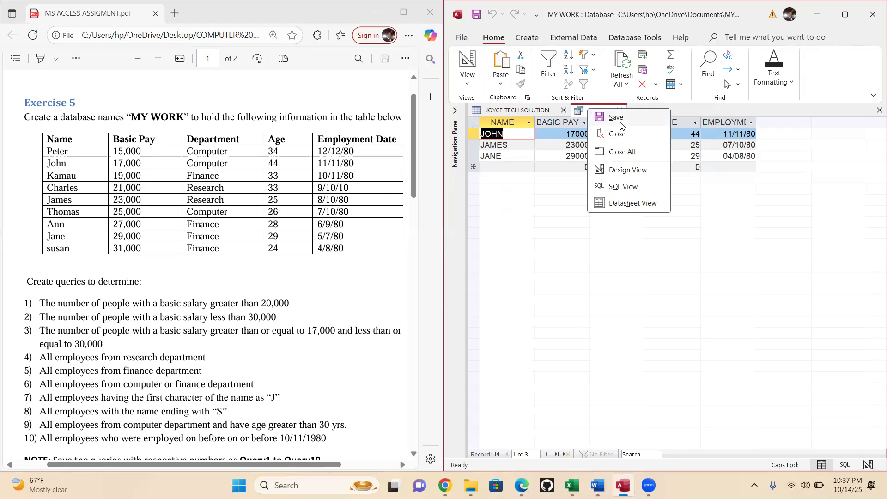
left_click(620, 121)
left_click(667, 190)
right_click(592, 110)
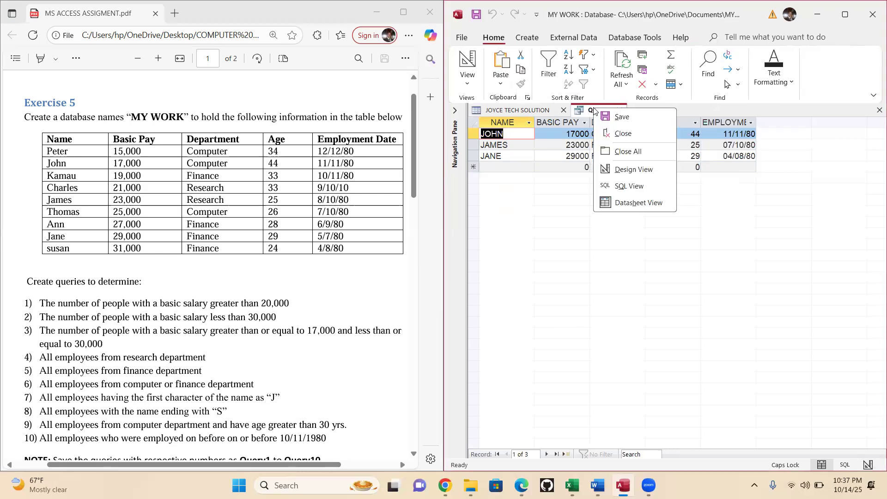
left_click(623, 134)
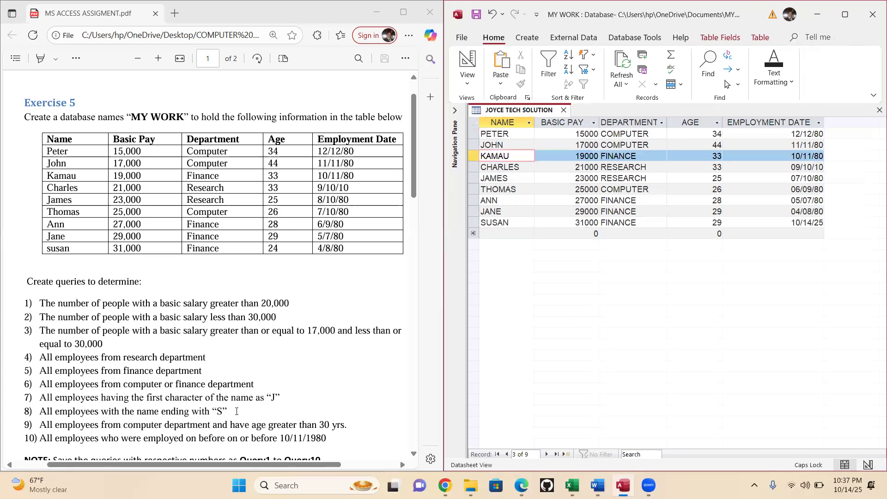
- Create a new Design View query for names ending with S and add all JOYCE TECH SOLUTION fields to the grid
left_click(530, 37)
left_click(634, 70)
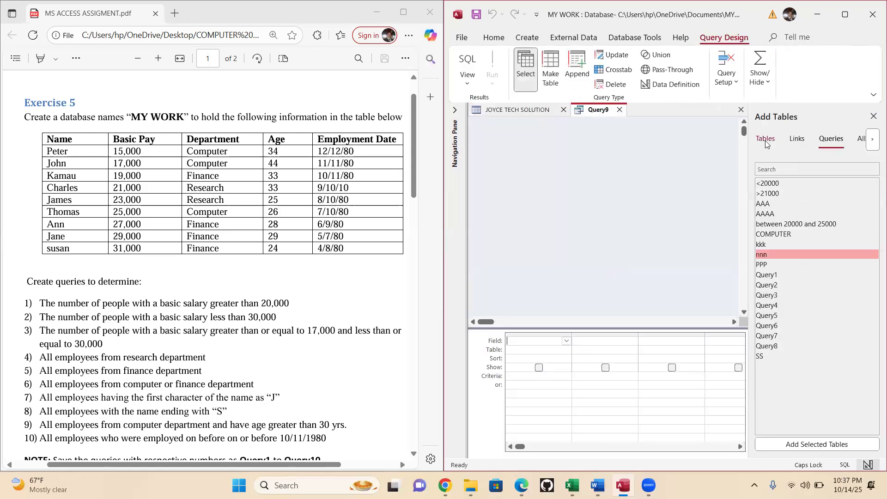
left_click(766, 140)
left_click_drag(779, 186, 520, 376)
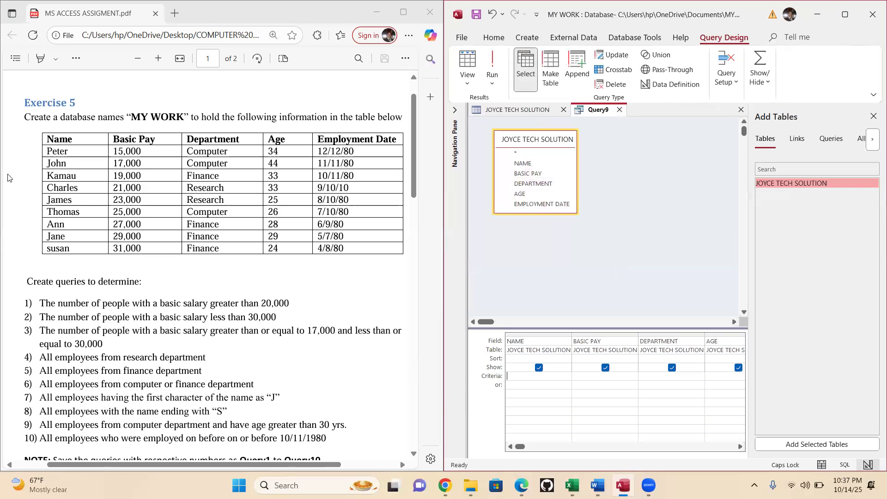
- Set the NAME criterion to *s and run the query
key("Caps_Lock")
type("*s")
left_click(492, 69)
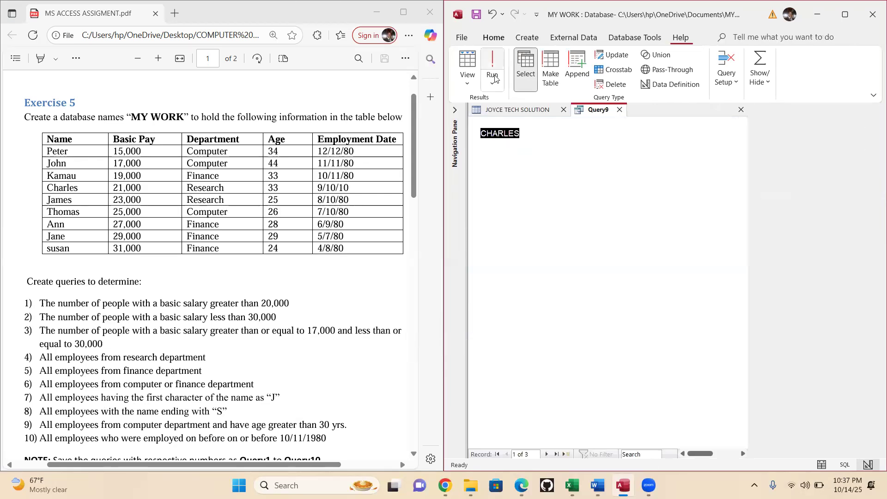
- Save the query for names ending with S as Query9 and close it
right_click(591, 111)
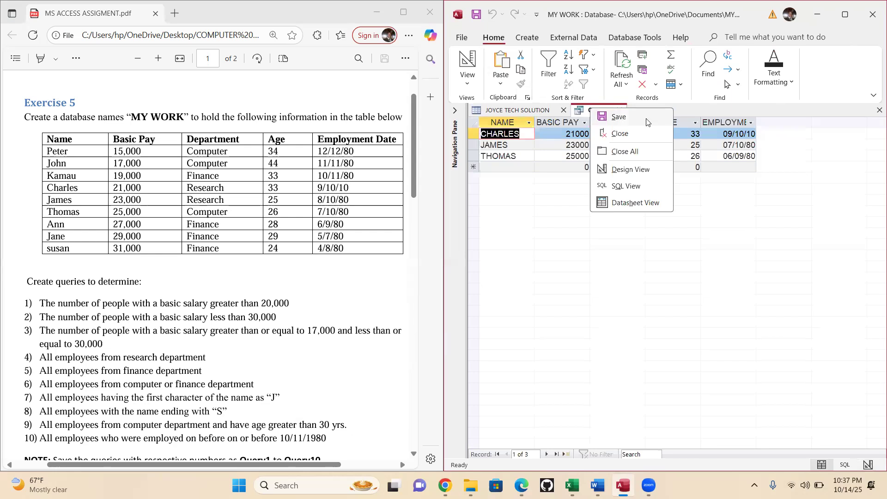
left_click(627, 117)
left_click(665, 191)
right_click(603, 112)
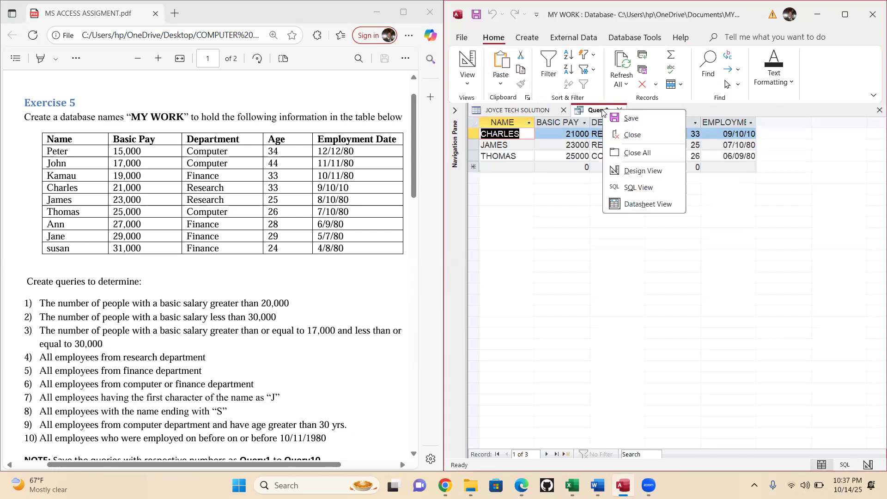
left_click(632, 135)
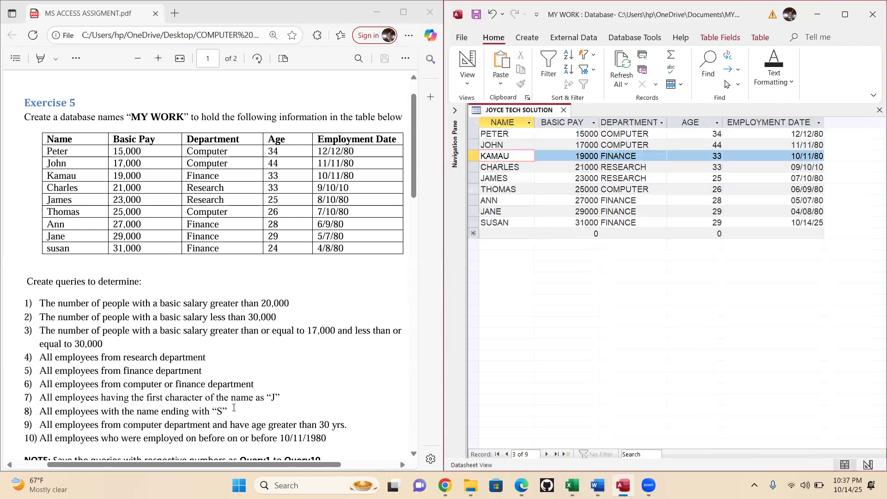
- Create a new Design View query for the employment date task and add all JOYCE TECH SOLUTION fields to the grid
scroll(234, 407, "down", 3)
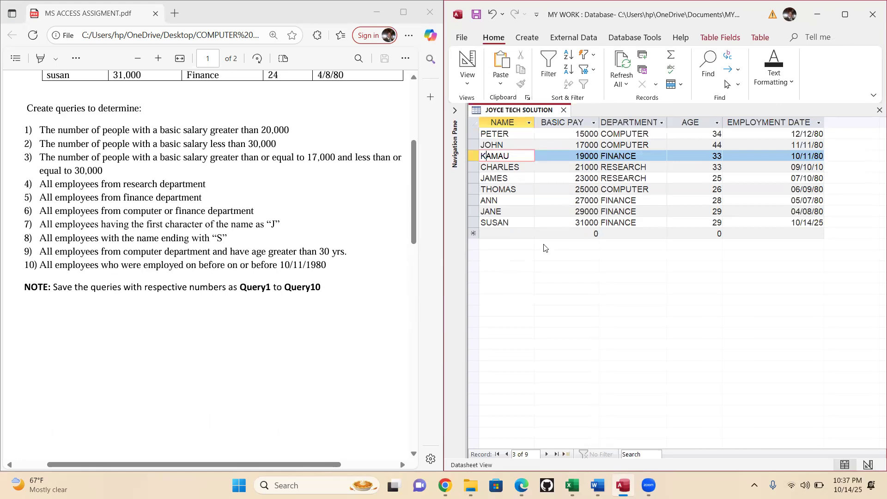
left_click(535, 35)
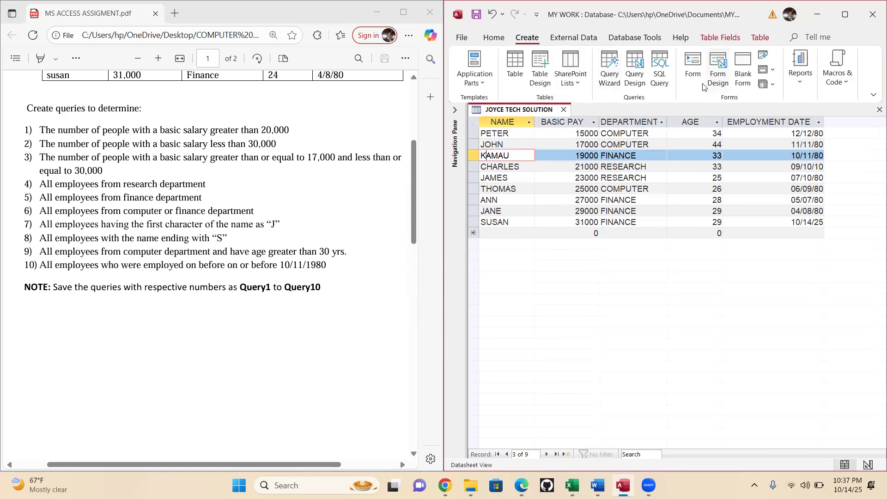
left_click(634, 74)
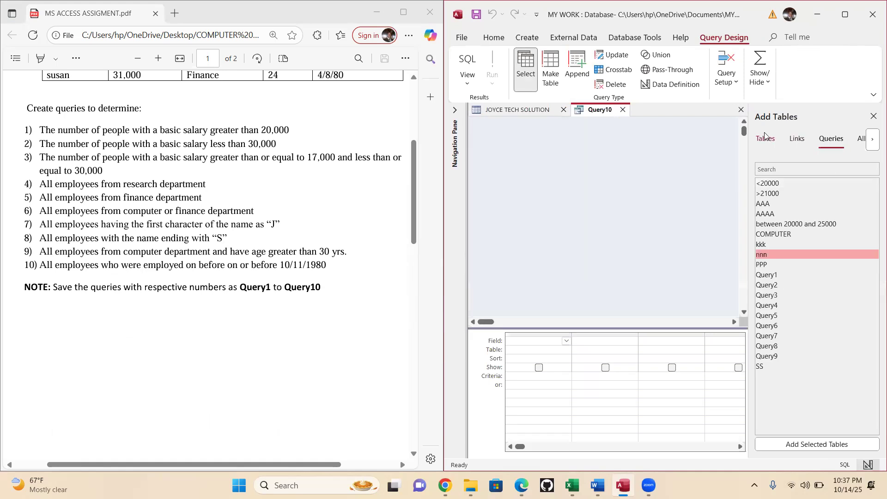
left_click(766, 137)
left_click_drag(780, 184, 541, 374)
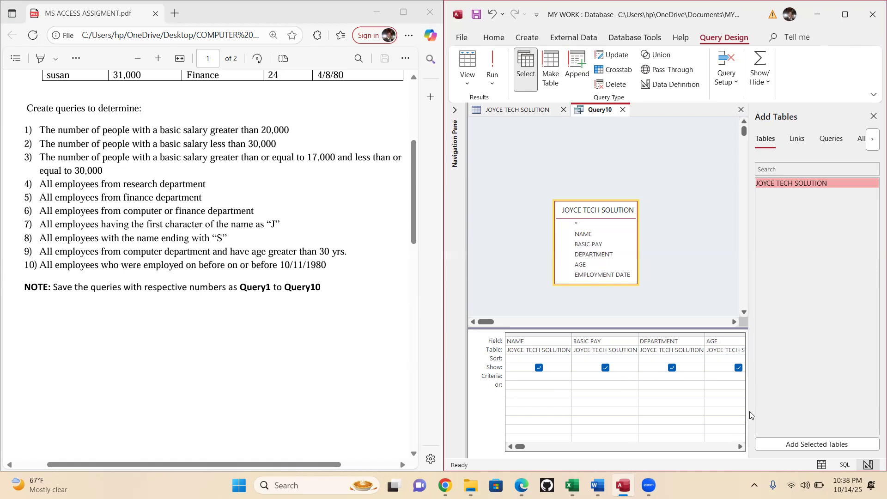
- Set the EMPLOYMENT DATE criterion to <=10/11/1980 and run the query
key("Tab")
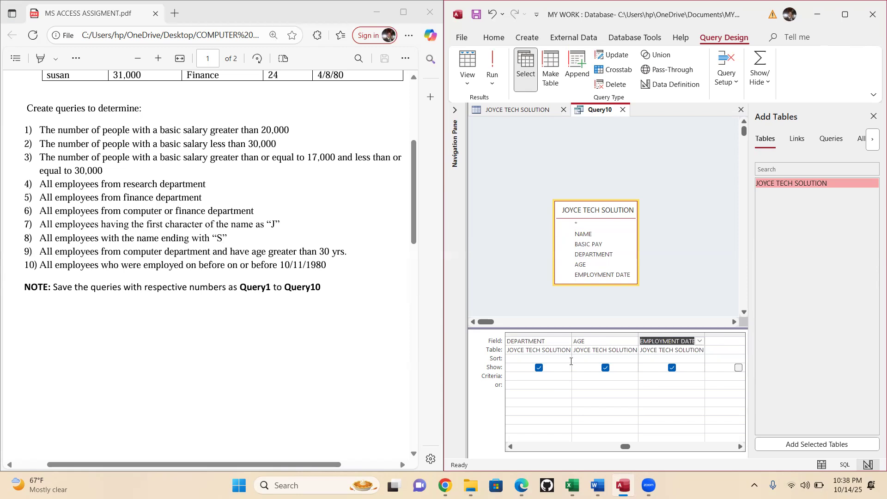
left_click(648, 376)
key("Caps_Lock")
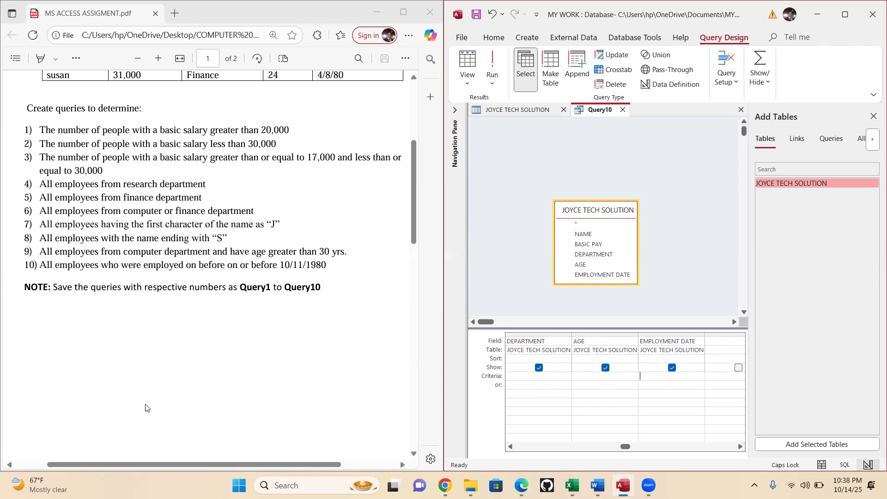
type("<=10/11/1980")
left_click(492, 58)
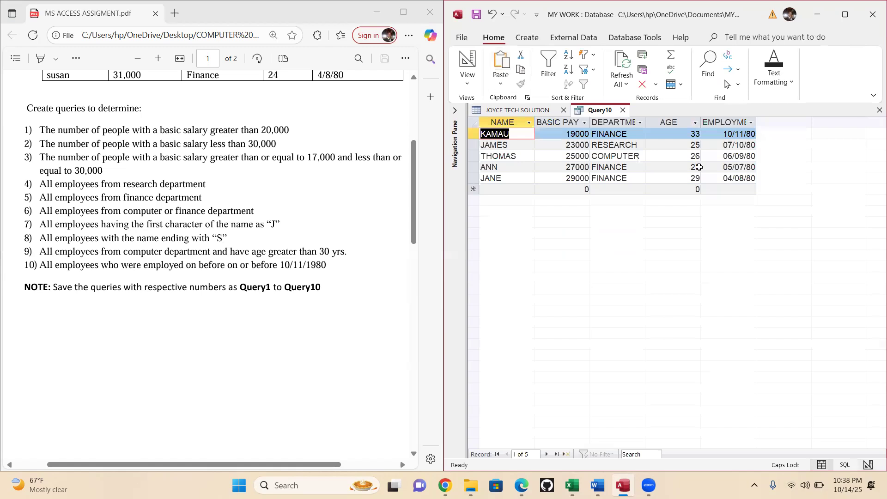
- Save the employment date query as Query10 and close it
right_click(607, 111)
left_click(627, 119)
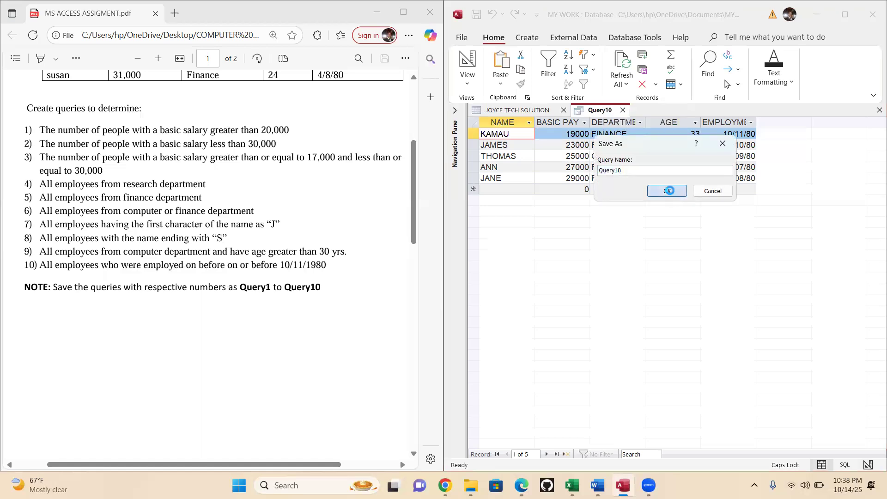
left_click(667, 191)
right_click(604, 113)
left_click(633, 138)
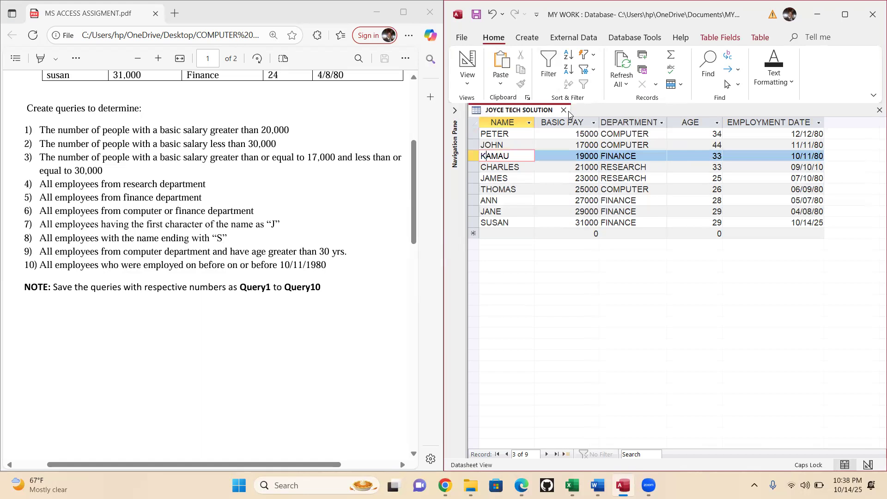
- Review Exercise 6 in the assignment PDF, covering the Marbles database, the Arch Hotel table, the marital status key and the tasks
scroll(226, 230, "down", 9)
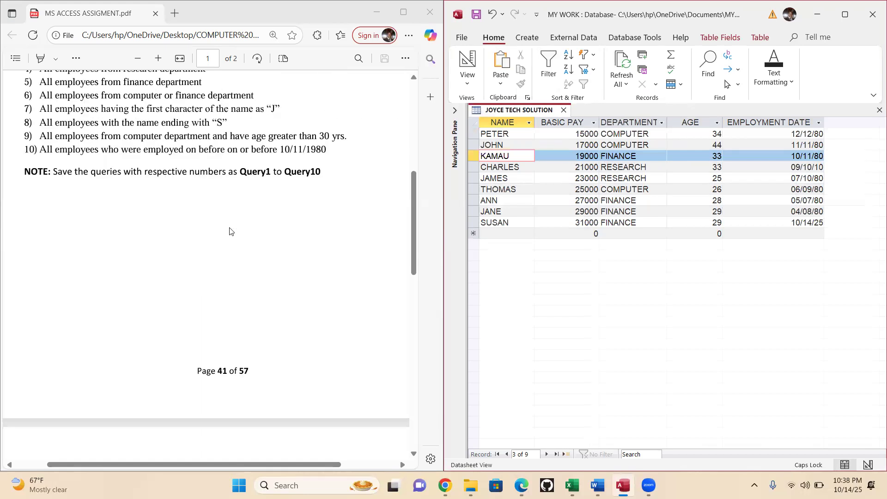
scroll(226, 230, "down", 8)
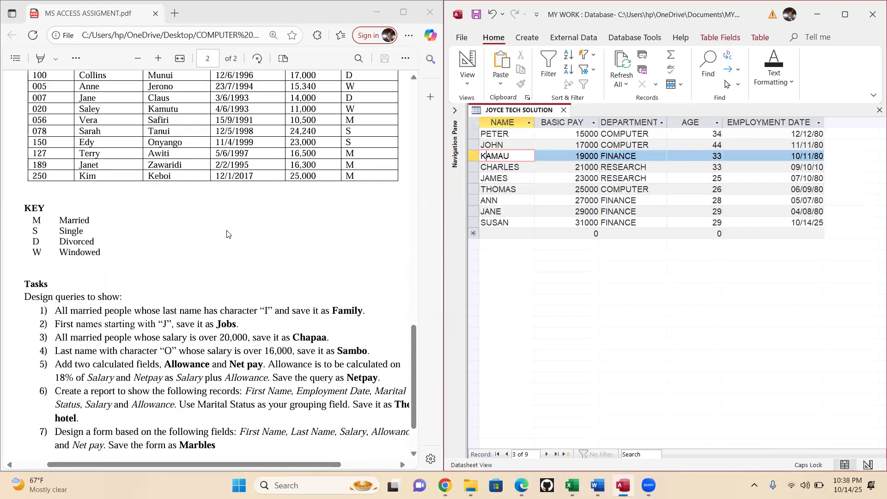
scroll(259, 245, "up", 5)
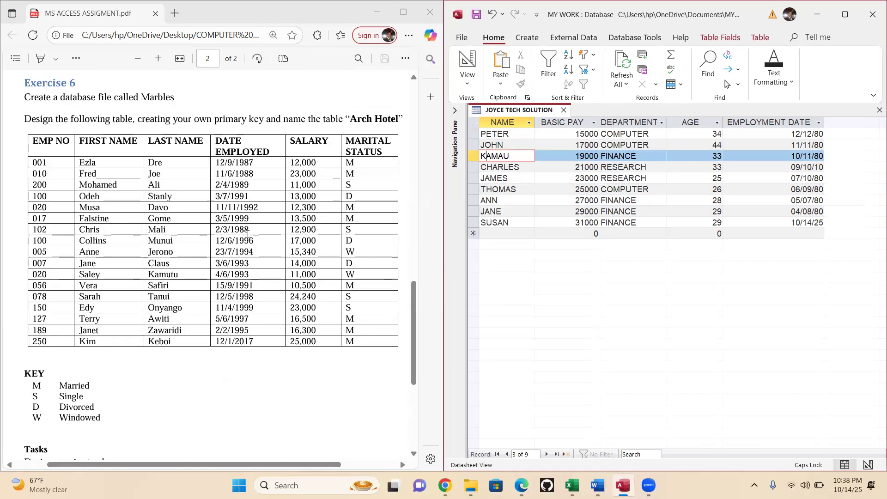
scroll(248, 233, "down", 1, "ctrl")
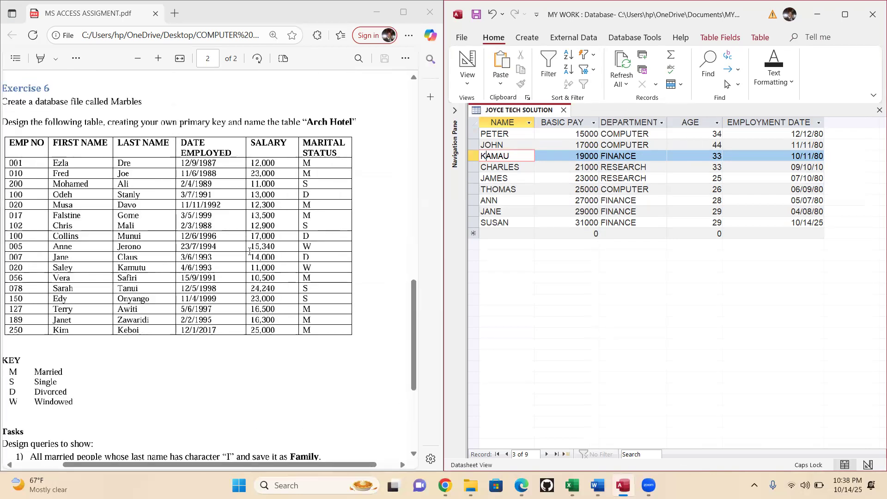
scroll(250, 251, "down", 4)
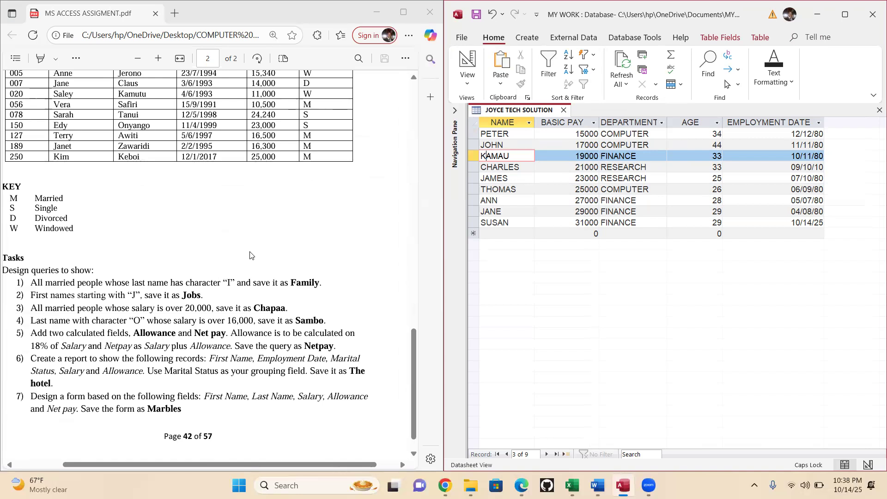
scroll(250, 255, "up", 5)
scroll(178, 243, "down", 1, "ctrl")
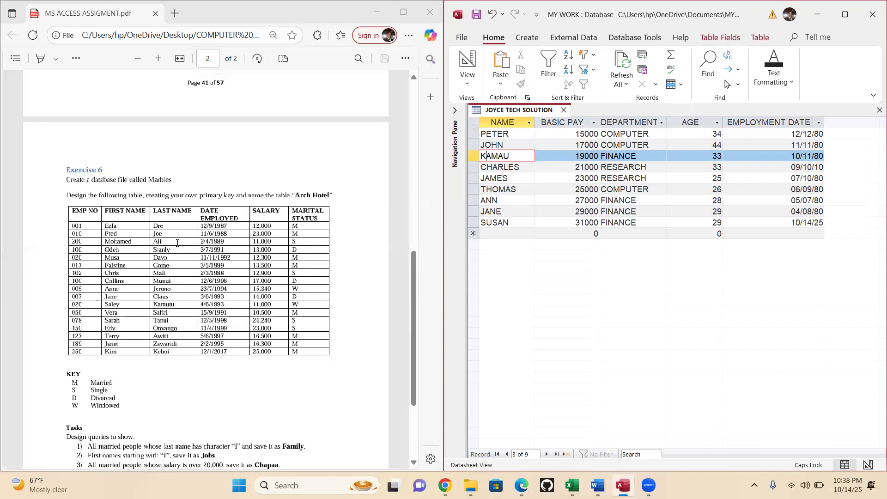
scroll(177, 243, "up", 1, "ctrl")
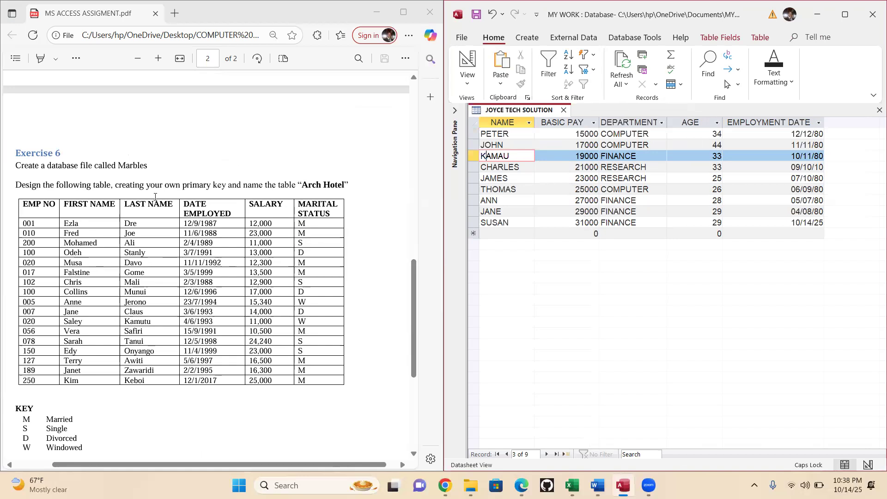
left_click_drag(149, 165, 123, 165)
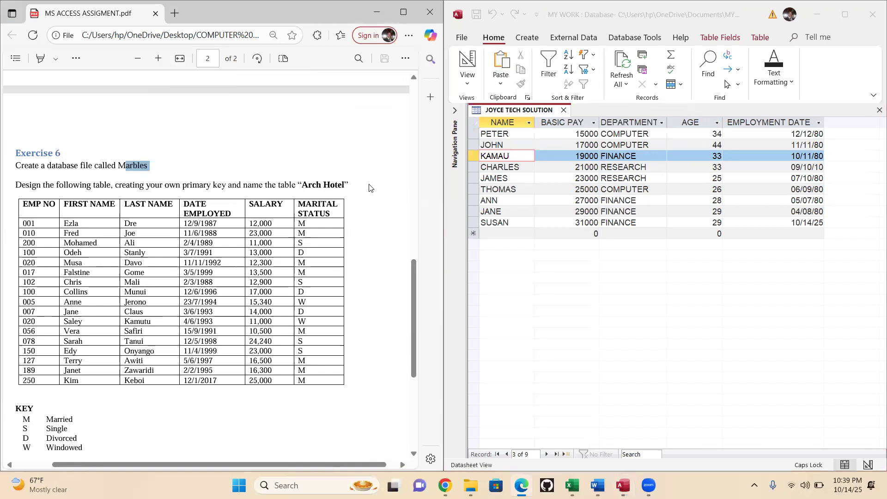
scroll(99, 254, "down", 3)
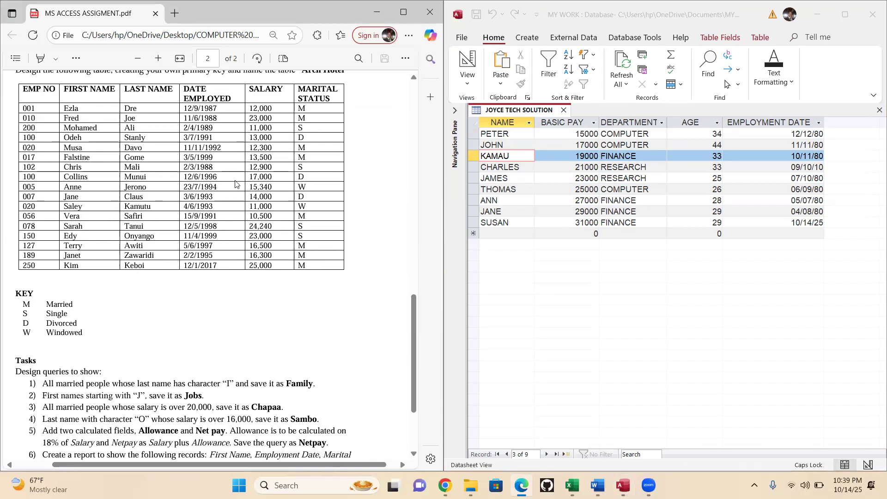
scroll(241, 185, "down", 3)
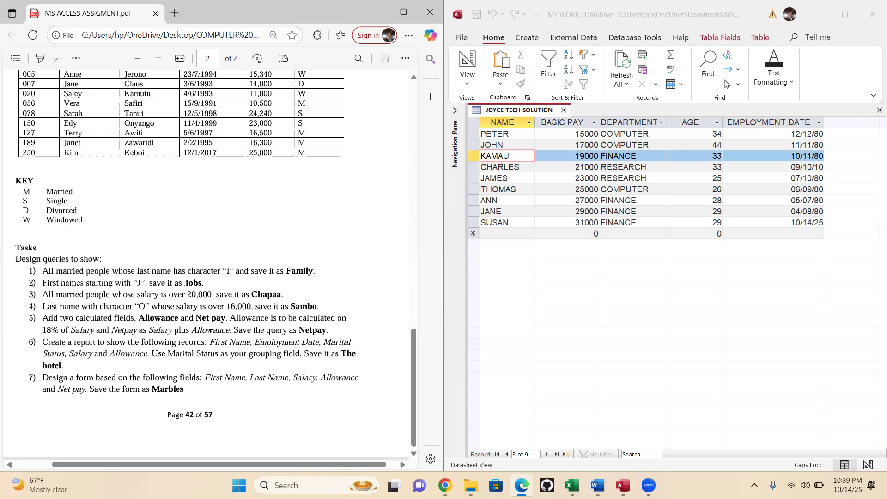
scroll(211, 327, "up", 4)
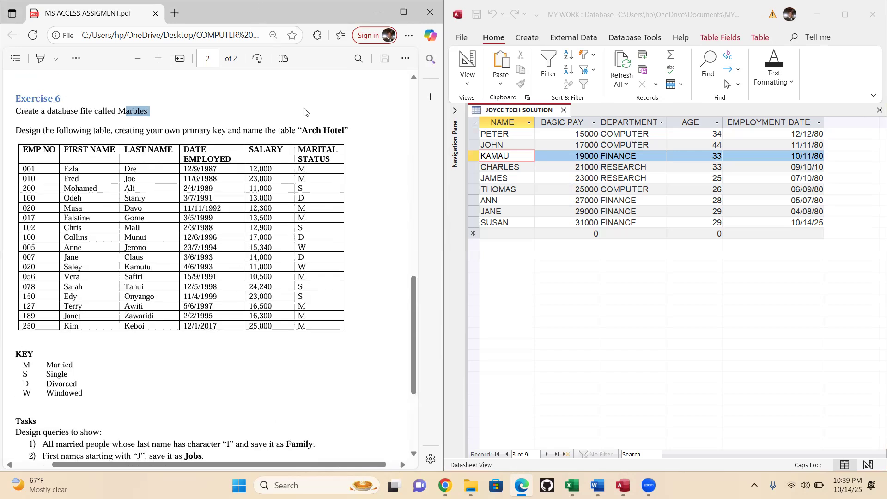
scroll(191, 227, "down", 4)
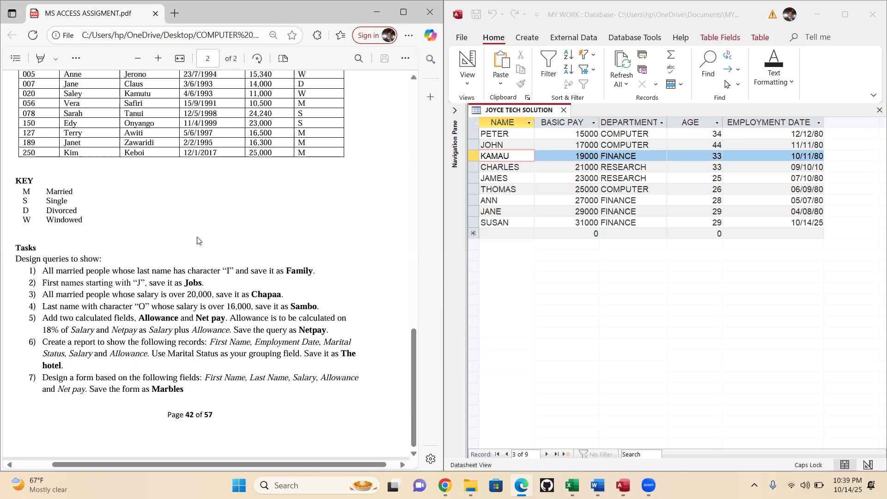
scroll(158, 237, "up", 5)
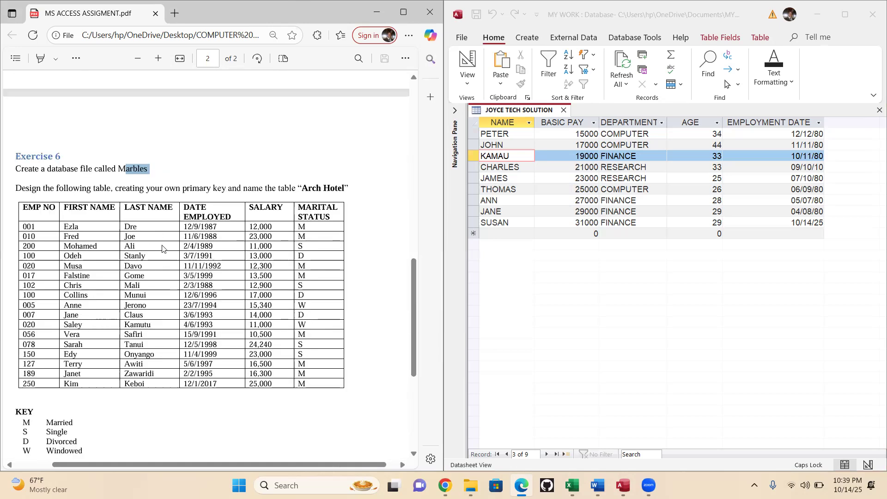
scroll(164, 250, "down", 3)
scroll(167, 259, "down", 3)
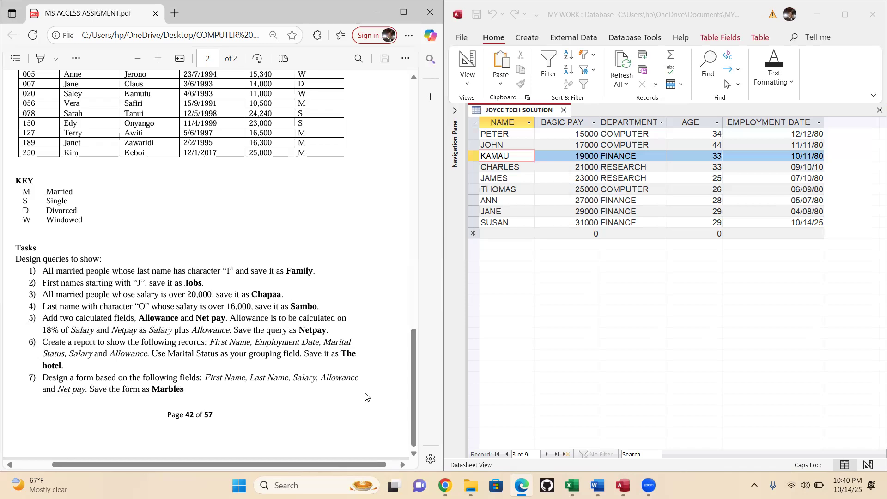
- Maximize the Access database window and expand the Navigation Pane to show all its objects
left_click(847, 18)
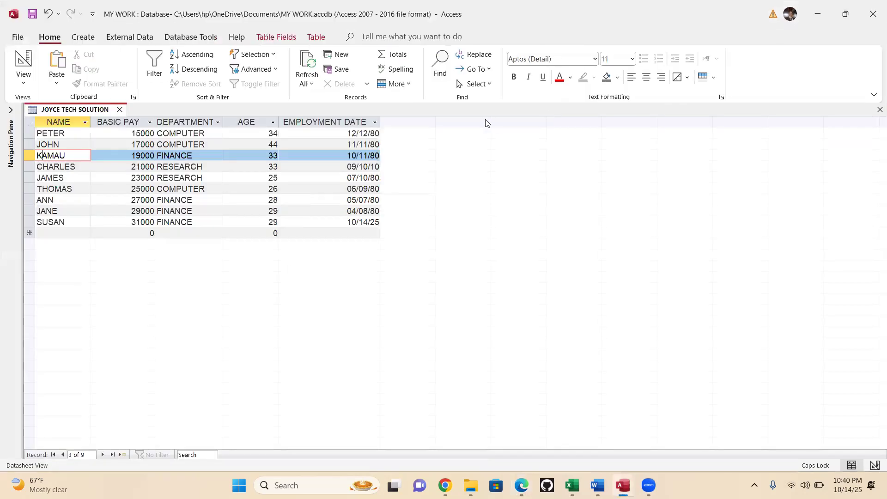
left_click(13, 111)
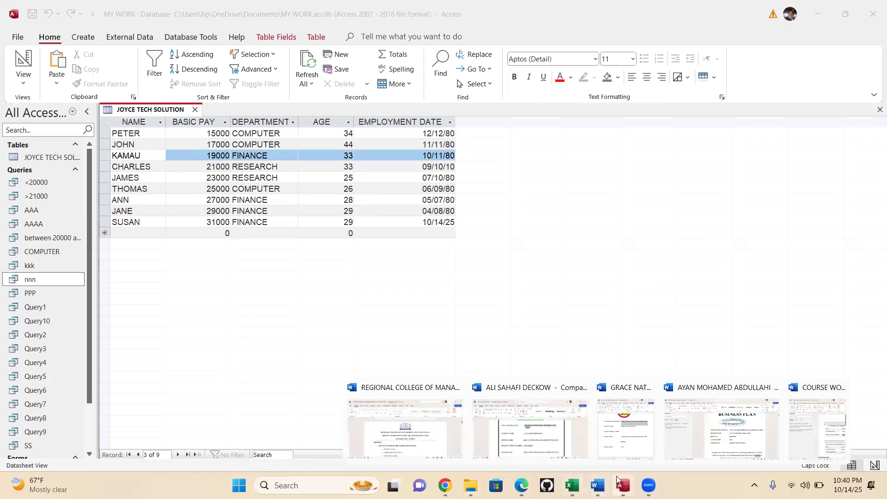
mouse_move(623, 486)
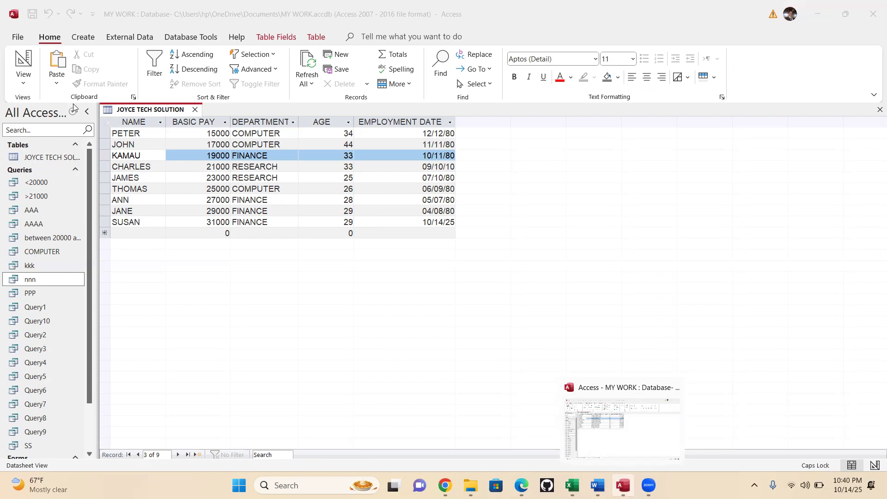
left_click(161, 111)
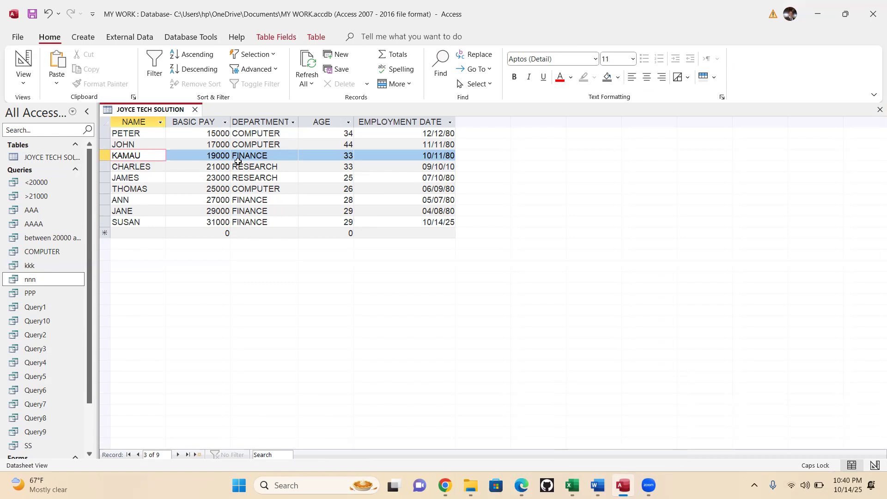
- Switch back to the assignment PDF in Edge and review the Exercise 6 table and tasks
left_click(522, 485)
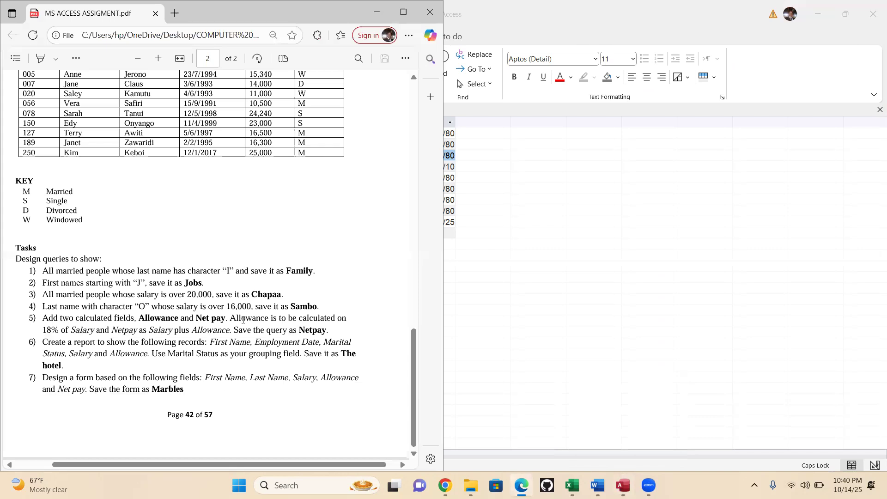
left_click(538, 246)
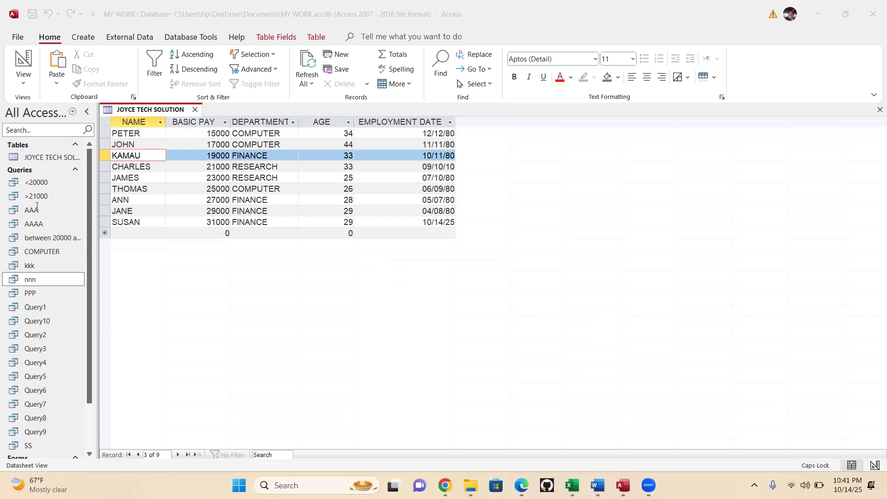
key("alt+Tab")
scroll(148, 294, "down", 6)
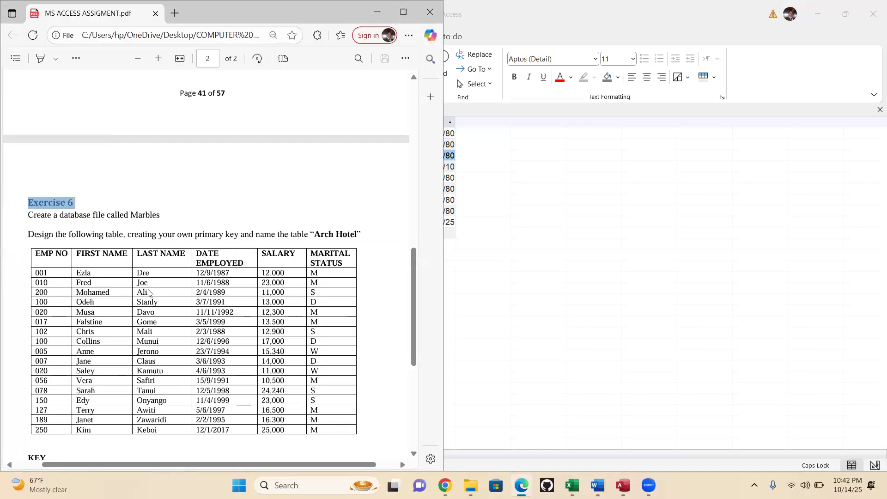